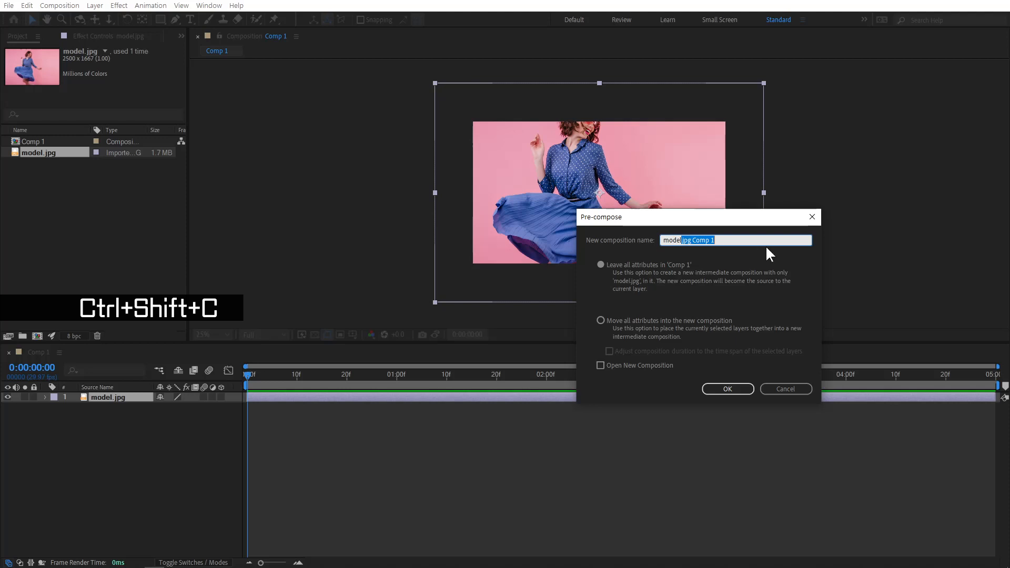
Pre-compose the image layer as "model", keeping its attributes in Comp 1, and move it down so the woman's whole head is in frame.
{"action": "key", "text": "BackSpace"}
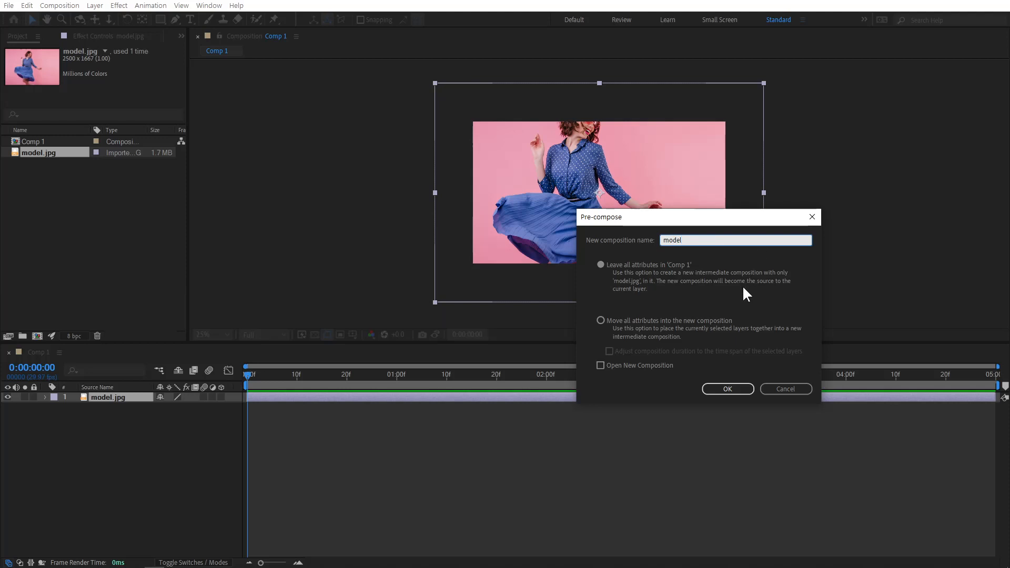
{"action": "left_click", "coordinate": [727, 390]}
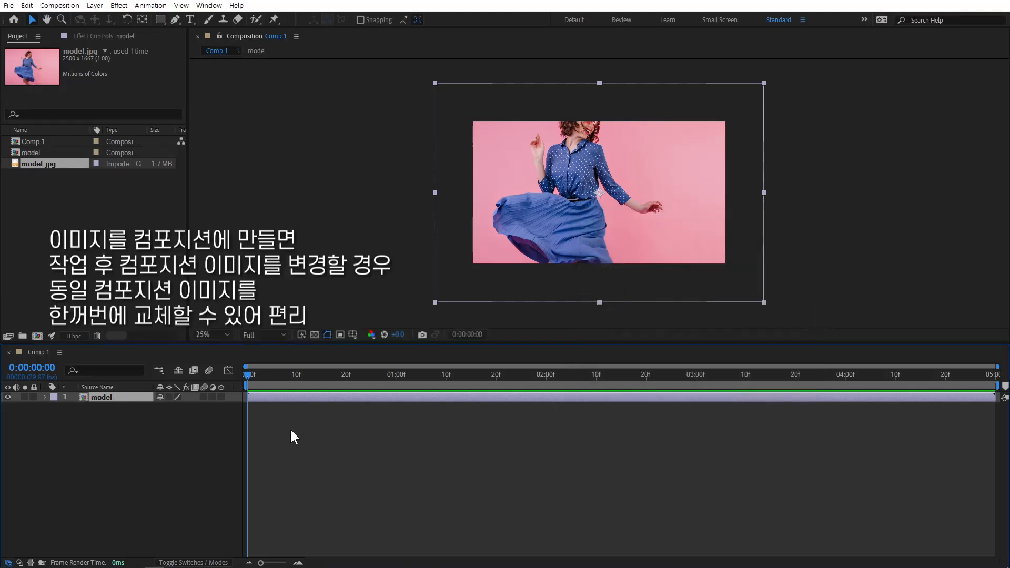
{"action": "left_click_drag", "start_coordinate": [595, 220], "coordinate": [614, 237]}
Duplicate the model layer nine times so Comp 1 holds ten copies.
{"action": "left_click", "coordinate": [105, 397]}
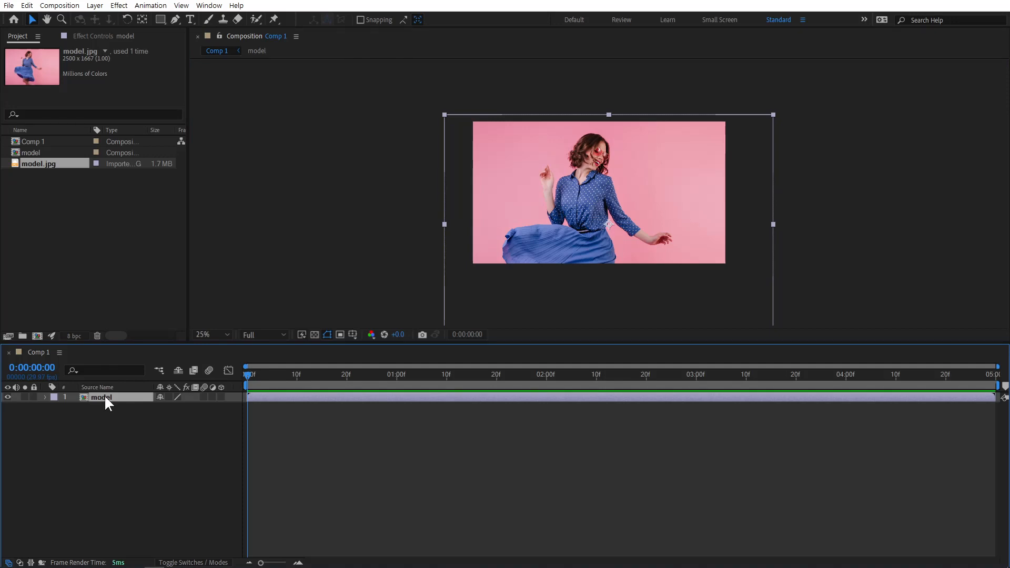
{"action": "key", "text": "ctrl+d"}
{"action": "key", "text": "ctrl+d"}
{"action": "key", "text": "ctrl+d"}
{"action": "key", "text": "ctrl+d"}
{"action": "key", "text": "ctrl+d"}
{"action": "key", "text": "ctrl+d"}
{"action": "key", "text": "ctrl+d"}
{"action": "key", "text": "ctrl+d"}
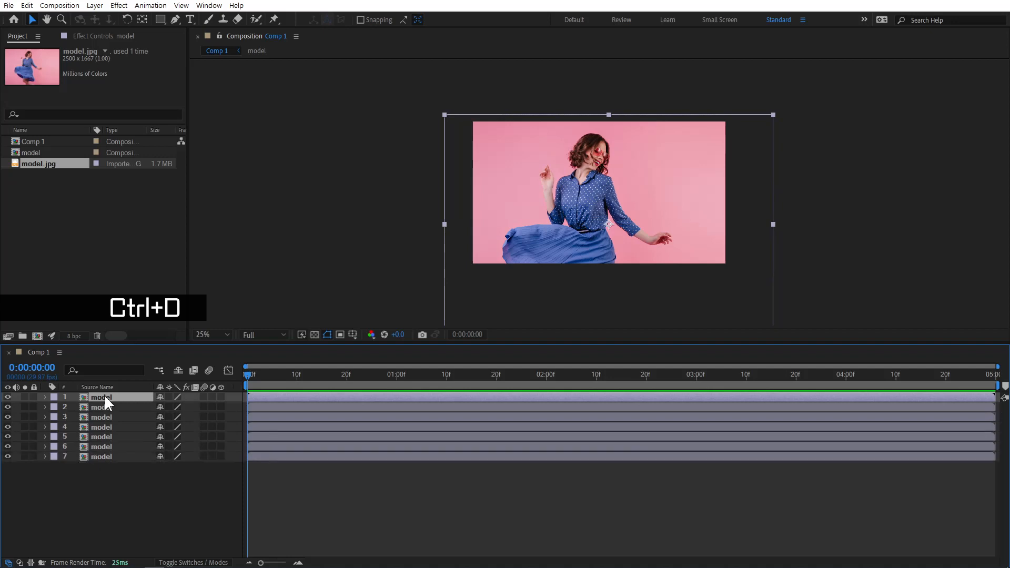
{"action": "key", "text": "ctrl+d"}
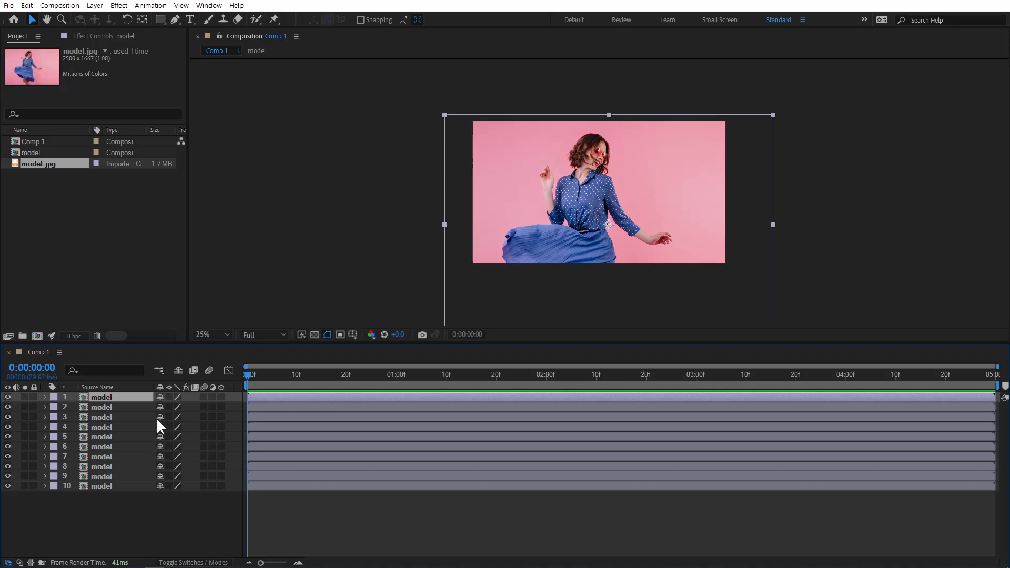
Draw a rectangular mask around the woman's head on layer 1, with its lower edge just below the chin.
{"action": "left_click", "coordinate": [159, 14]}
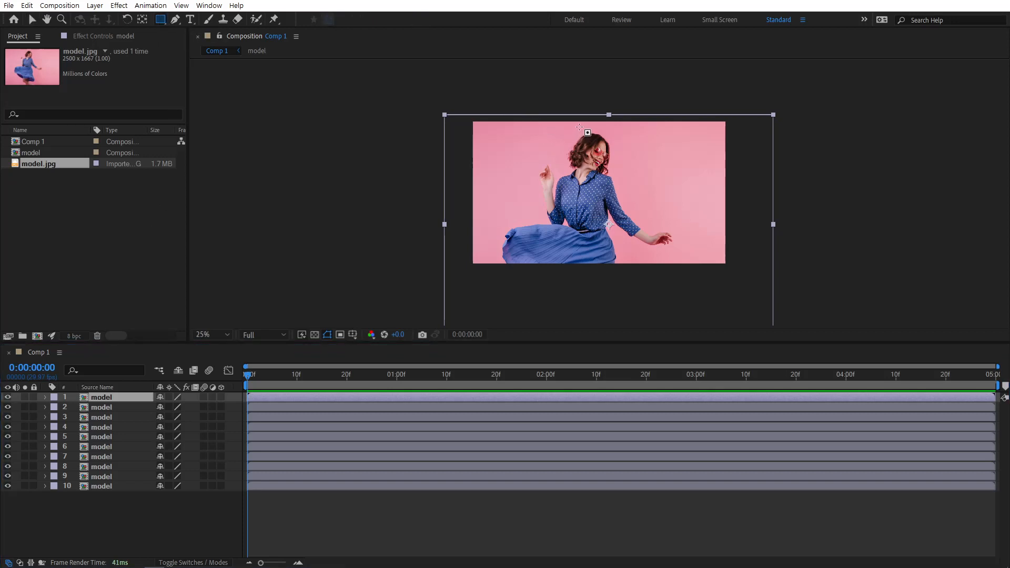
{"action": "left_click_drag", "start_coordinate": [575, 123], "coordinate": [616, 173]}
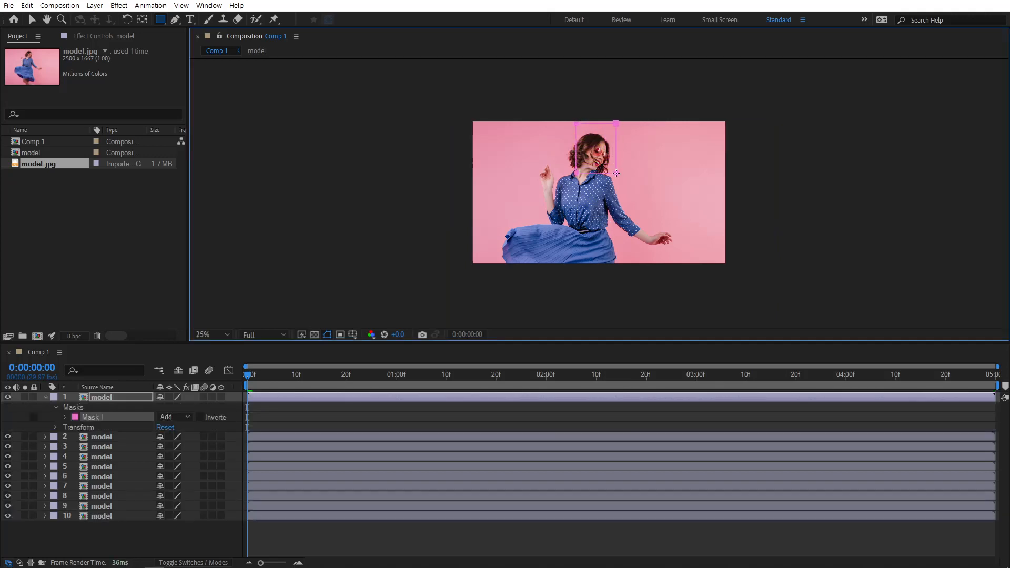
{"action": "left_click_drag", "start_coordinate": [616, 173], "coordinate": [616, 176]}
Hide layers 3 to 10 and draw a tall rectangular mask on layer 2 over the area left of the woman's head.
{"action": "left_click", "coordinate": [124, 436]}
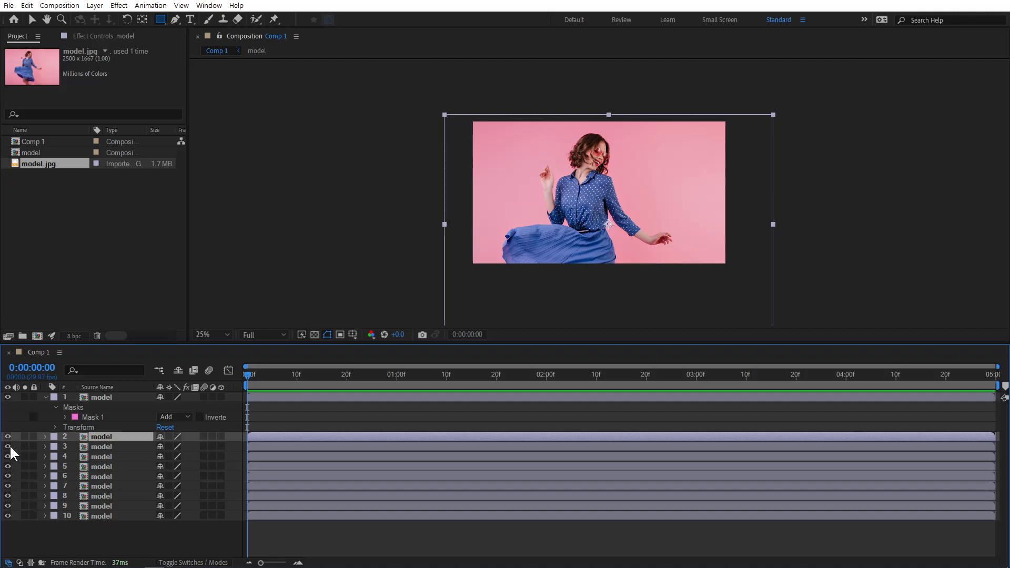
{"action": "left_click_drag", "start_coordinate": [7, 448], "coordinate": [8, 521]}
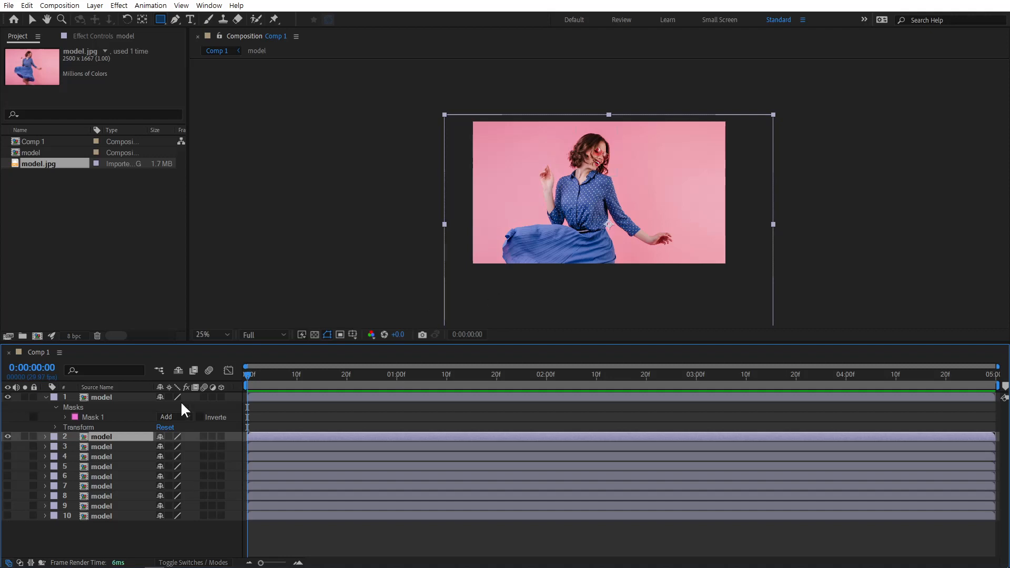
{"action": "left_click_drag", "start_coordinate": [549, 129], "coordinate": [582, 188]}
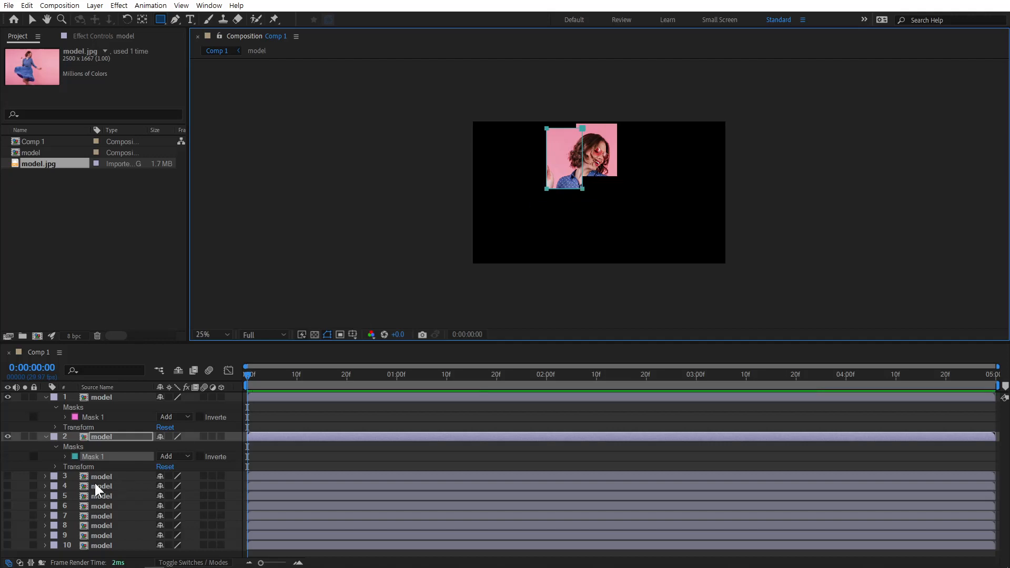
Show layer 3 and draw a wide rectangular mask on it across the chest and the background right of the shoulder.
{"action": "left_click", "coordinate": [7, 476]}
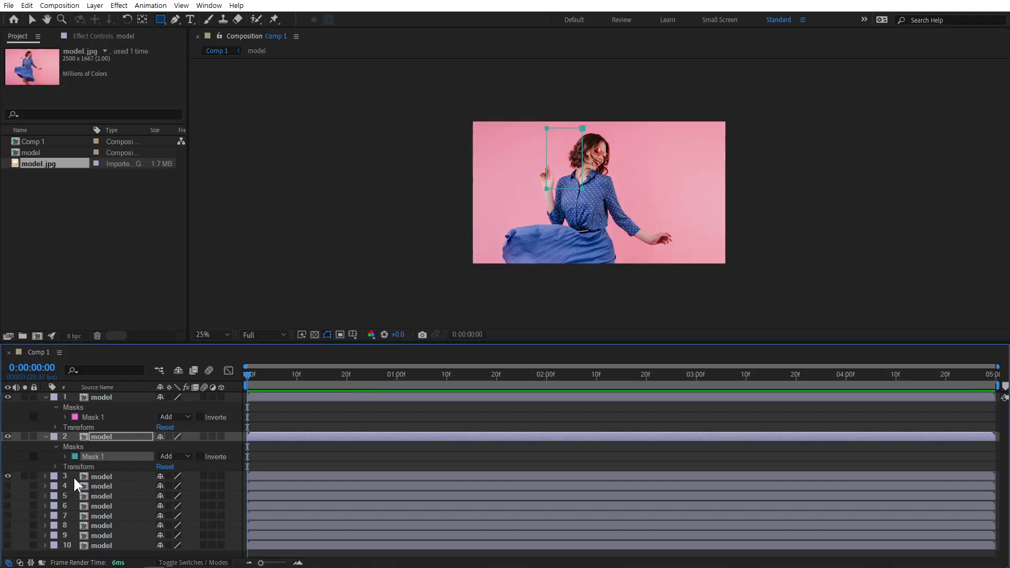
{"action": "left_click", "coordinate": [105, 477]}
{"action": "left_click_drag", "start_coordinate": [576, 162], "coordinate": [655, 196]}
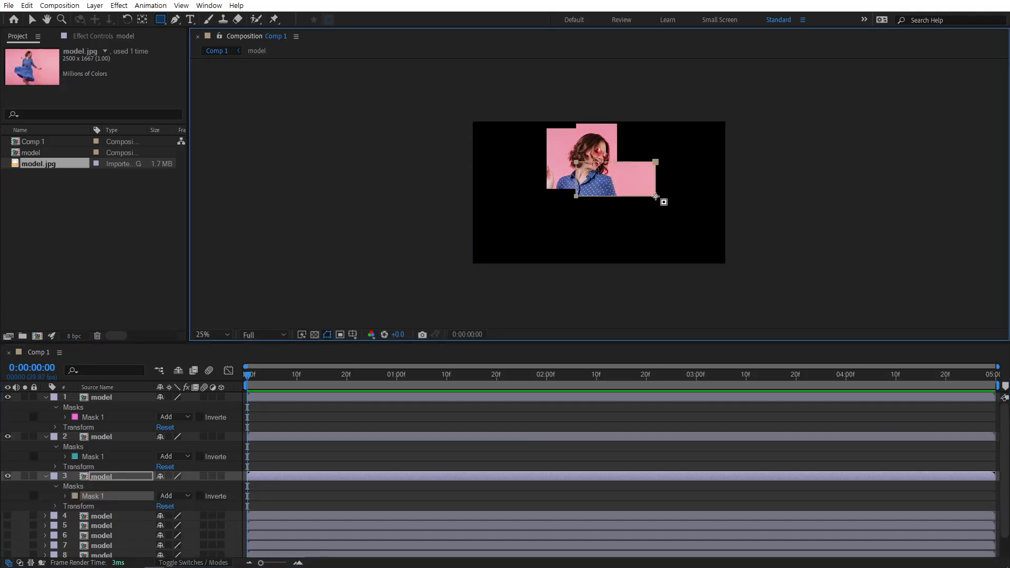
Lower the top edge of layer 3's mask slightly to make it shorter.
{"action": "left_click", "coordinate": [32, 19]}
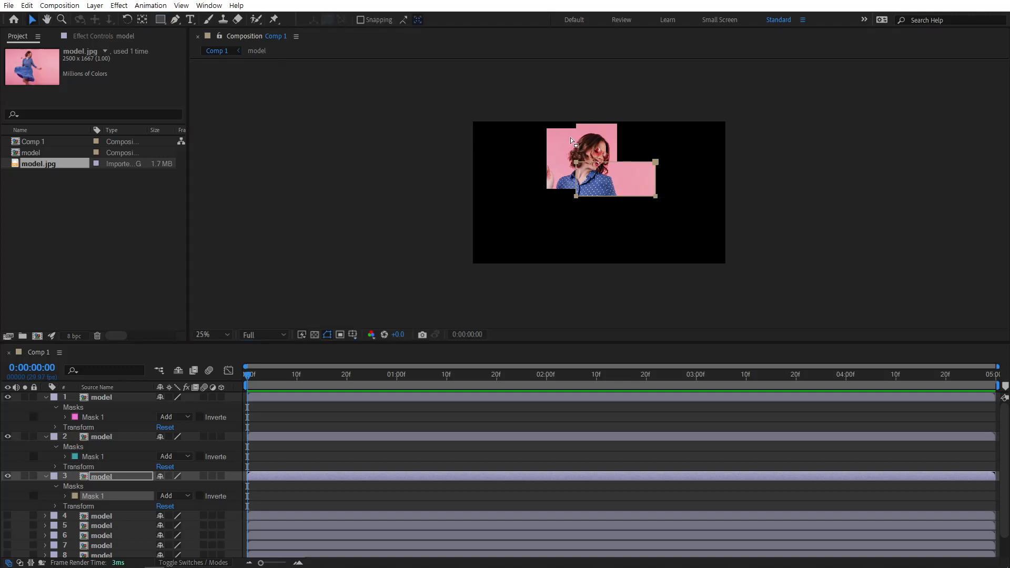
{"action": "double_click", "coordinate": [578, 167]}
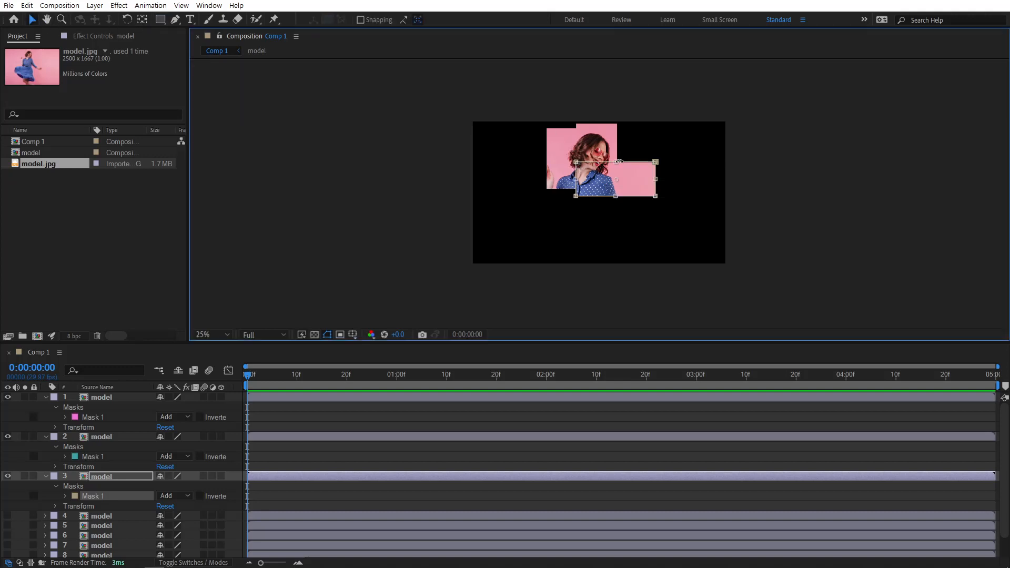
{"action": "left_click_drag", "start_coordinate": [616, 162], "coordinate": [615, 198]}
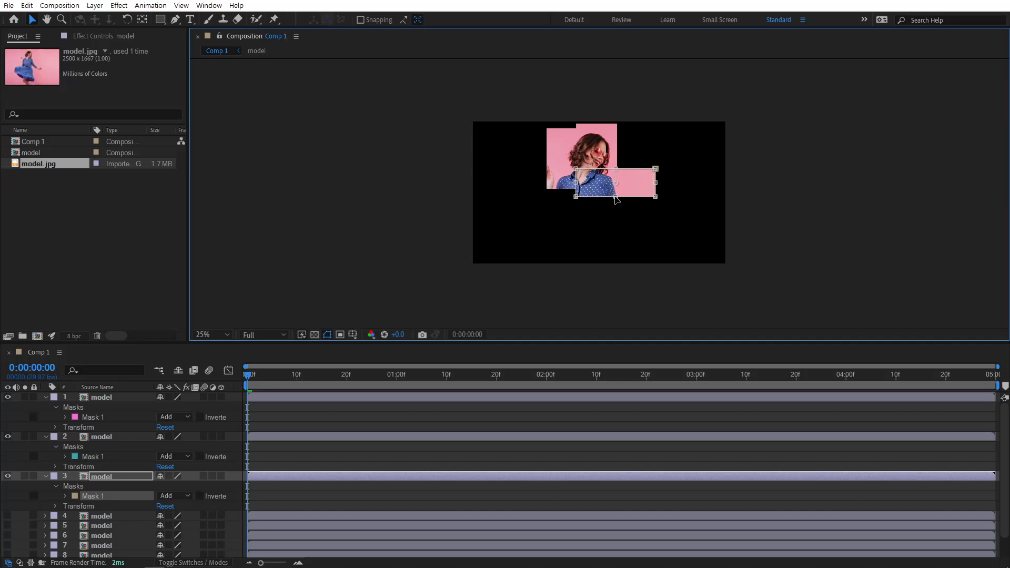
{"action": "left_click", "coordinate": [381, 415]}
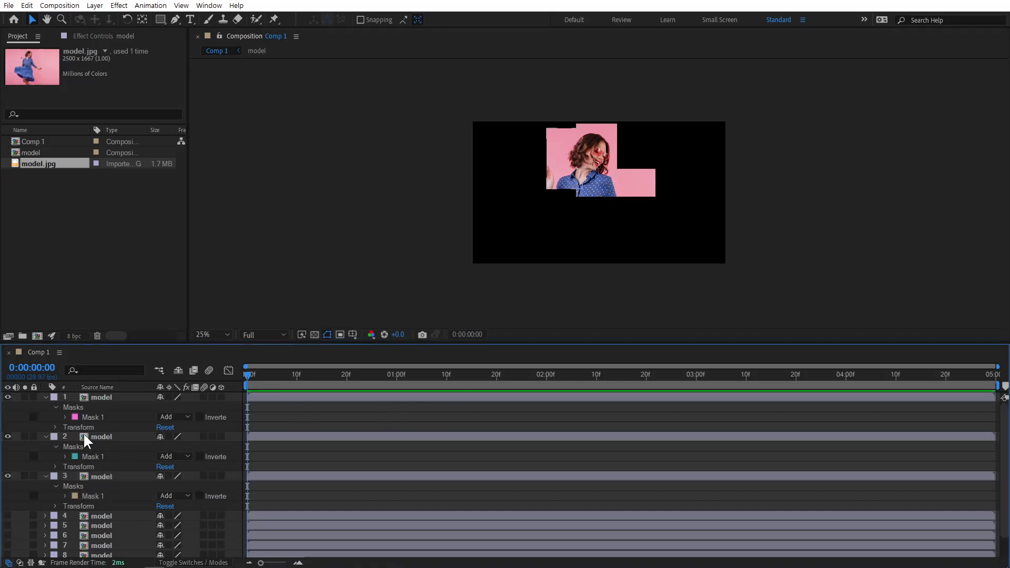
Collapse the properties of layers 1, 2 and 3.
{"action": "left_click", "coordinate": [46, 397]}
{"action": "left_click", "coordinate": [46, 407]}
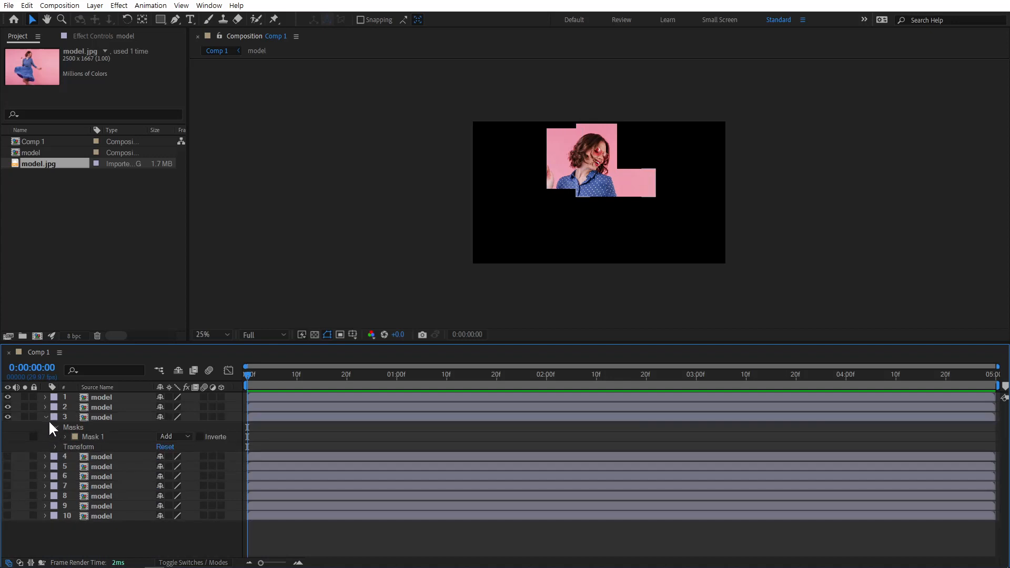
{"action": "left_click", "coordinate": [46, 417]}
Show layer 4 and draw a rectangular mask on it over the woman's raised hand and forearm.
{"action": "left_click", "coordinate": [95, 427]}
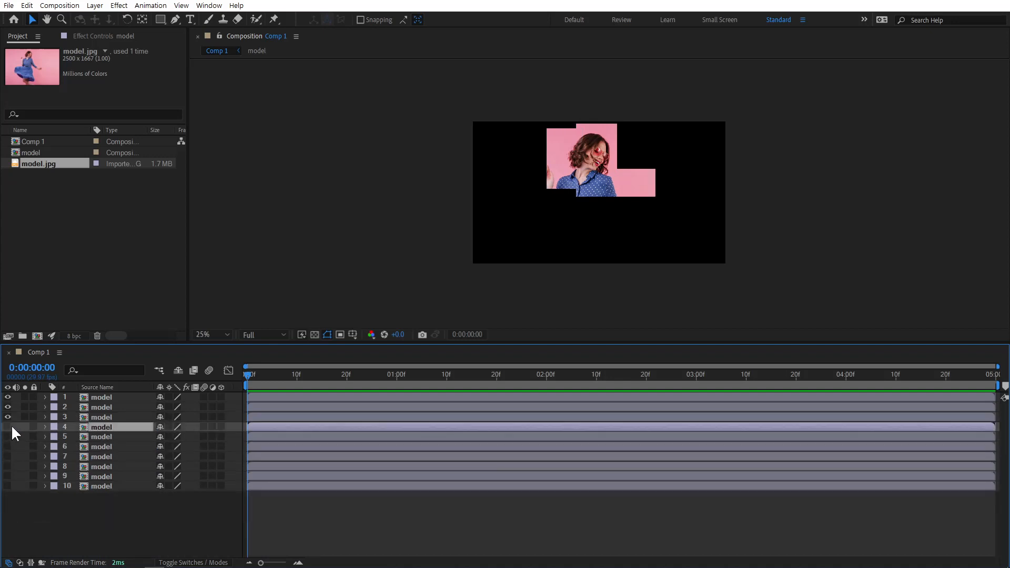
{"action": "key", "text": "F2"}
{"action": "left_click", "coordinate": [8, 427]}
{"action": "left_click", "coordinate": [102, 426]}
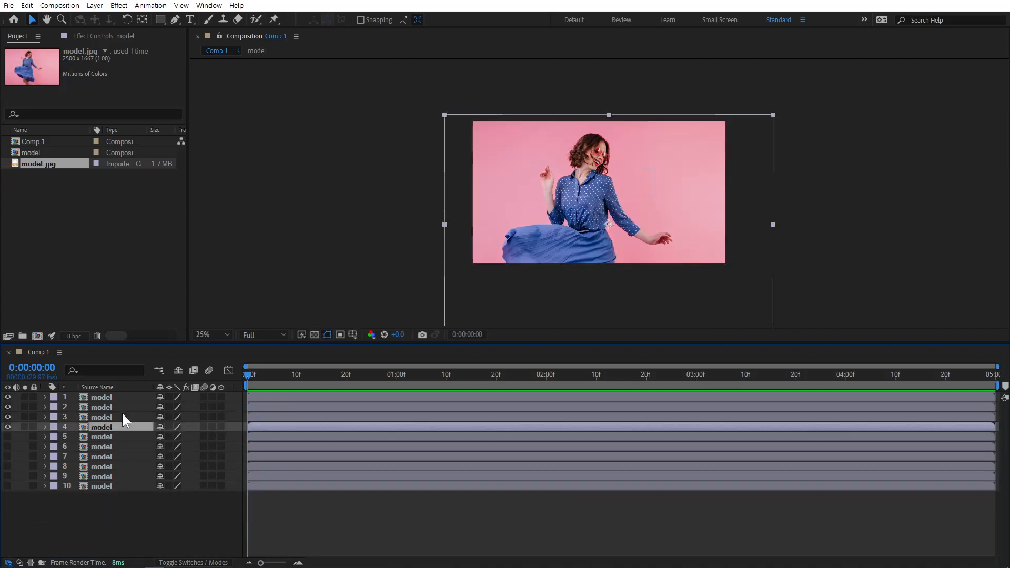
{"action": "left_click", "coordinate": [161, 20]}
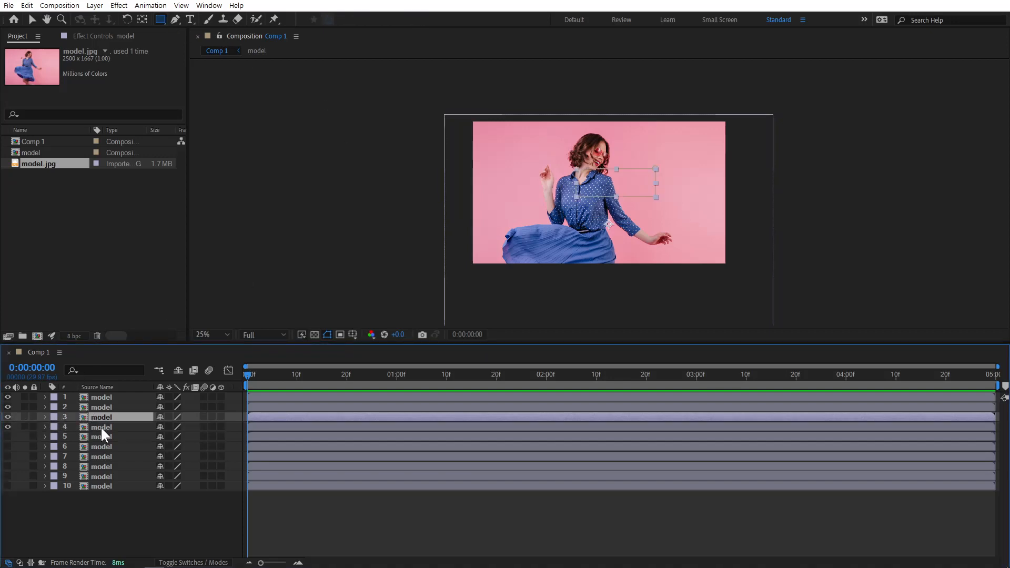
{"action": "left_click", "coordinate": [106, 408]}
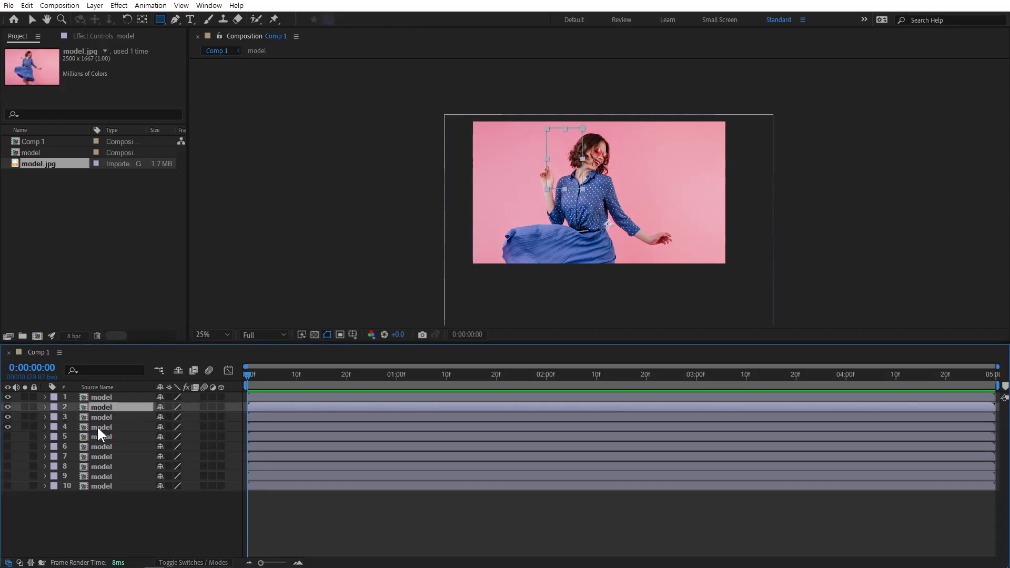
{"action": "left_click", "coordinate": [97, 426]}
{"action": "mouse_move", "coordinate": [530, 174]}
{"action": "left_mouse_down"}
{"action": "mouse_move", "coordinate": [610, 218]}
{"action": "mouse_move", "coordinate": [578, 221]}
{"action": "left_mouse_up"}
Draw a large rectangular mask over the woman's torso on layer 5 and collapse the properties of layers 4 and 5.
{"action": "left_click", "coordinate": [99, 466]}
{"action": "mouse_move", "coordinate": [565, 180]}
{"action": "left_mouse_down"}
{"action": "mouse_move", "coordinate": [621, 241]}
{"action": "mouse_move", "coordinate": [643, 238]}
{"action": "left_mouse_up"}
{"action": "left_click", "coordinate": [46, 427]}
{"action": "left_click", "coordinate": [46, 436]}
Show layer 6 and draw a wide rectangular mask on it over the upper left part of the skirt.
{"action": "left_click", "coordinate": [8, 447]}
{"action": "left_click", "coordinate": [101, 446]}
{"action": "left_click_drag", "start_coordinate": [506, 208], "coordinate": [582, 235]}
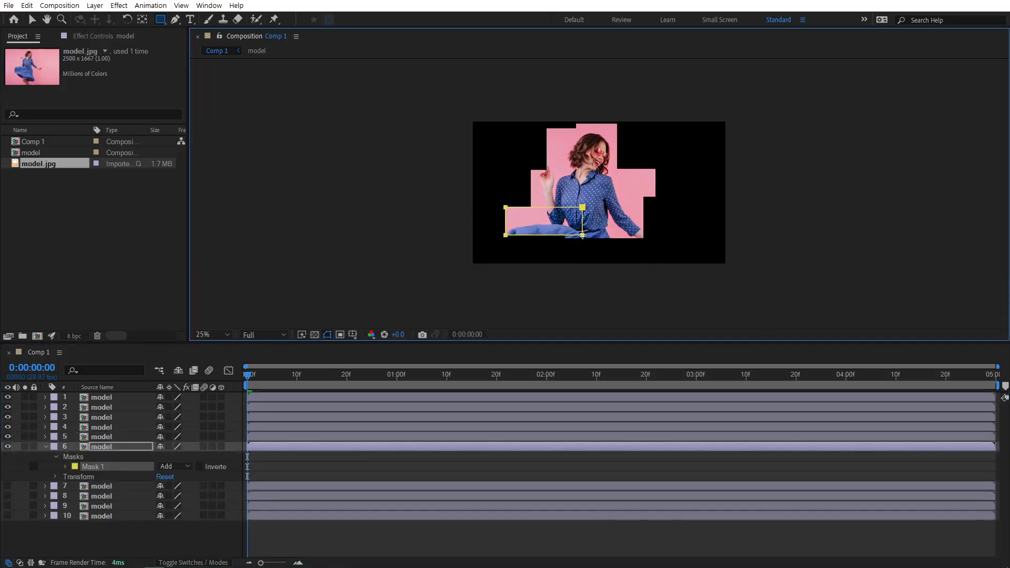
Show layer 7, mask the lower left part of the skirt with a rectangle, and collapse the properties of layers 6 and 7.
{"action": "left_click", "coordinate": [8, 486]}
{"action": "left_click", "coordinate": [101, 486]}
{"action": "left_click_drag", "start_coordinate": [490, 228], "coordinate": [557, 279]}
{"action": "left_click", "coordinate": [45, 446]}
{"action": "left_click", "coordinate": [46, 456]}
Show layer 8 and draw a wide rectangular mask on it over the waist and the outstretched hand on the right.
{"action": "left_click", "coordinate": [101, 466]}
{"action": "left_click", "coordinate": [8, 466]}
{"action": "left_click_drag", "start_coordinate": [578, 218], "coordinate": [681, 249]}
Show layer 9 and draw a rectangular mask on it over the middle of the skirt, extending below the frame.
{"action": "left_click", "coordinate": [101, 506]}
{"action": "left_click", "coordinate": [8, 506]}
{"action": "left_click_drag", "start_coordinate": [548, 227], "coordinate": [595, 279]}
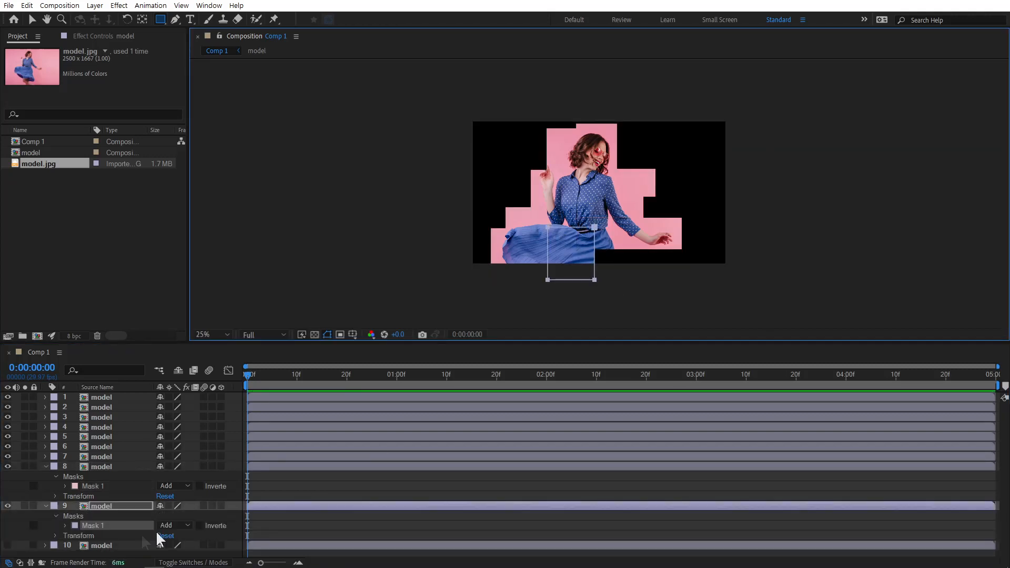
Show layer 10, draw a rectangular mask over the lower right part of the skirt, and collapse the properties of layers 8 to 10.
{"action": "left_click", "coordinate": [101, 467]}
{"action": "left_click", "coordinate": [46, 467]}
{"action": "left_click", "coordinate": [97, 515]}
{"action": "left_click", "coordinate": [46, 477]}
{"action": "left_click", "coordinate": [7, 486]}
{"action": "left_click_drag", "start_coordinate": [579, 240], "coordinate": [627, 282]}
{"action": "left_click", "coordinate": [32, 19]}
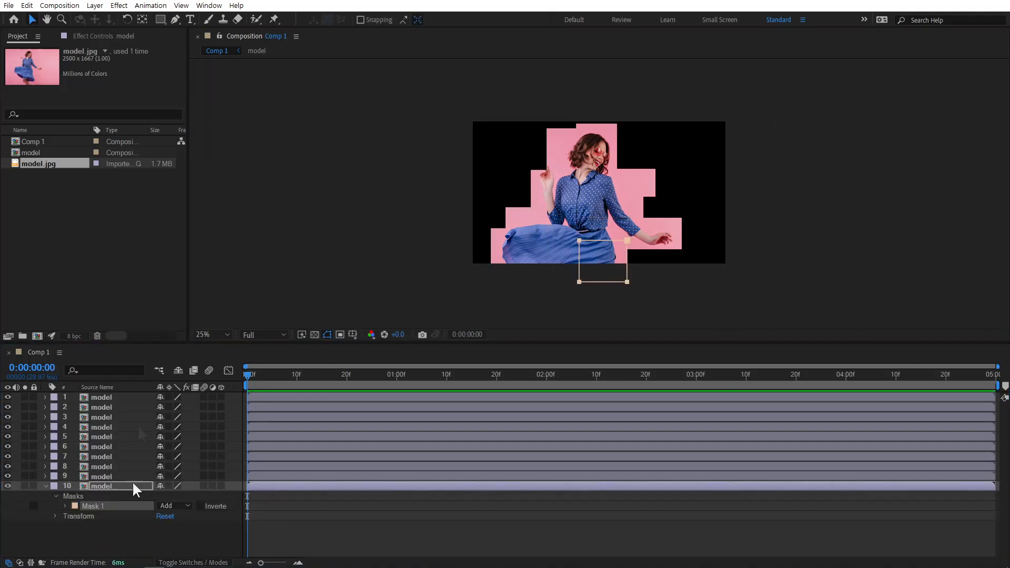
{"action": "left_click", "coordinate": [317, 535]}
{"action": "left_click", "coordinate": [46, 485]}
Raise the bottom edge of layer 7's mask above the frame's lower edge, leaving a shorter strip over the left of the skirt.
{"action": "left_click", "coordinate": [525, 251]}
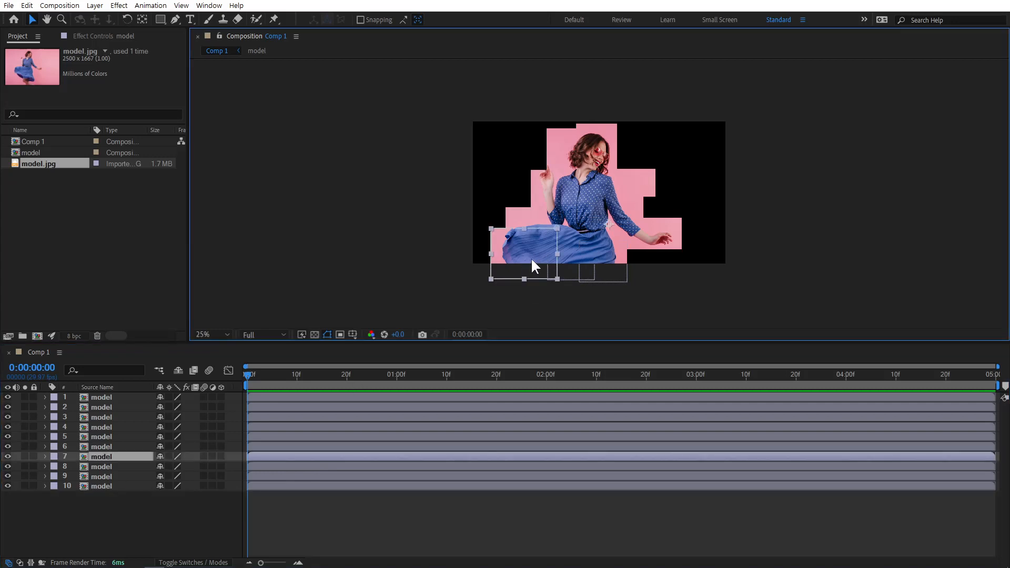
{"action": "double_click", "coordinate": [520, 230]}
{"action": "mouse_move", "coordinate": [523, 231]}
{"action": "left_mouse_down"}
{"action": "mouse_move", "coordinate": [524, 248]}
{"action": "mouse_move", "coordinate": [524, 231]}
{"action": "left_mouse_up"}
{"action": "left_click_drag", "start_coordinate": [523, 280], "coordinate": [525, 252]}
{"action": "left_click", "coordinate": [477, 453]}
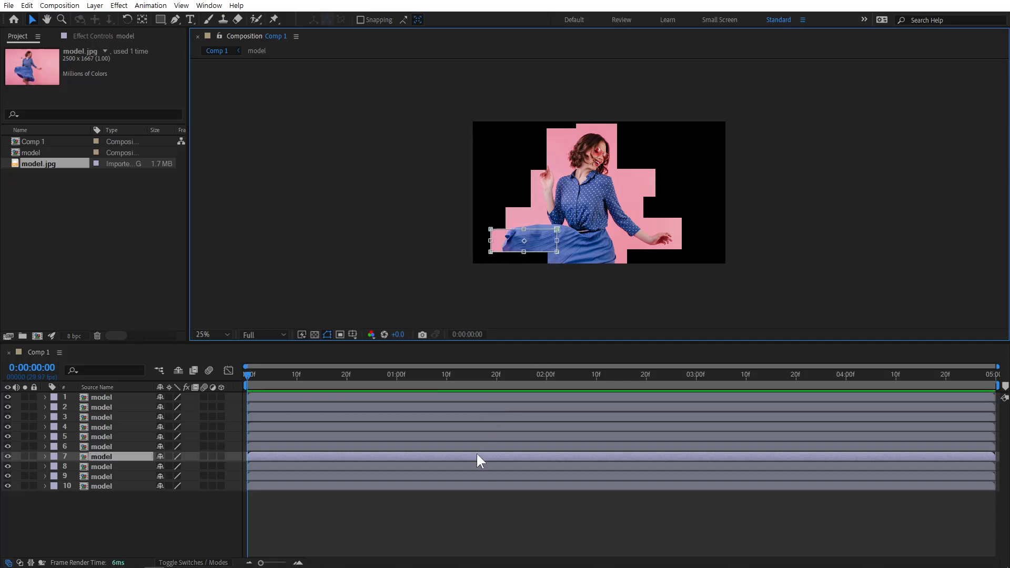
Narrow layer 6's mask over the upper left skirt by moving its left and right edges inward.
{"action": "left_click", "coordinate": [529, 220]}
{"action": "left_click", "coordinate": [548, 224]}
{"action": "double_click", "coordinate": [582, 226]}
{"action": "left_click_drag", "start_coordinate": [582, 221], "coordinate": [564, 222]}
{"action": "left_click_drag", "start_coordinate": [505, 222], "coordinate": [526, 222]}
{"action": "left_click_drag", "start_coordinate": [564, 222], "coordinate": [494, 197]}
{"action": "left_click", "coordinate": [526, 486]}
Reshape layer 4's mask over the raised forearm into a short, wide strip reaching further left.
{"action": "left_click", "coordinate": [555, 218]}
{"action": "double_click", "coordinate": [555, 225]}
{"action": "left_click_drag", "start_coordinate": [531, 225], "coordinate": [561, 184]}
{"action": "left_click", "coordinate": [531, 518]}
Shorten layer 2's mask beside the head by lowering its top edge and raising its bottom edge.
{"action": "left_click", "coordinate": [570, 159]}
{"action": "double_click", "coordinate": [561, 185]}
{"action": "left_click_drag", "start_coordinate": [561, 128], "coordinate": [561, 138]}
{"action": "left_click", "coordinate": [557, 518]}
Reduce layer 5's torso mask by raising its bottom edge, lowering its top edge and pulling in its right edge.
{"action": "left_click", "coordinate": [604, 240]}
{"action": "double_click", "coordinate": [603, 241]}
{"action": "left_click_drag", "start_coordinate": [603, 241], "coordinate": [604, 222]}
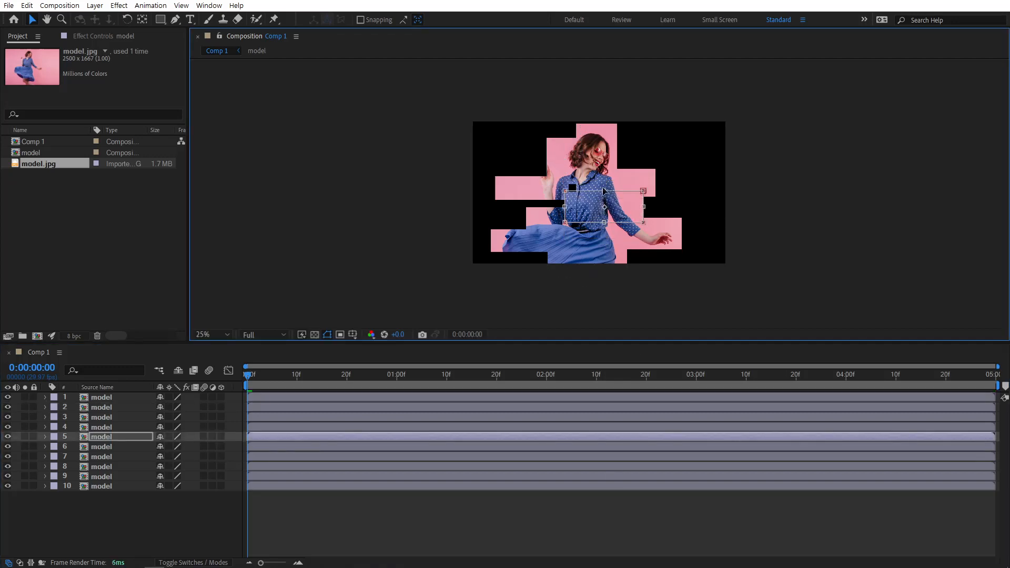
{"action": "left_click", "coordinate": [573, 513]}
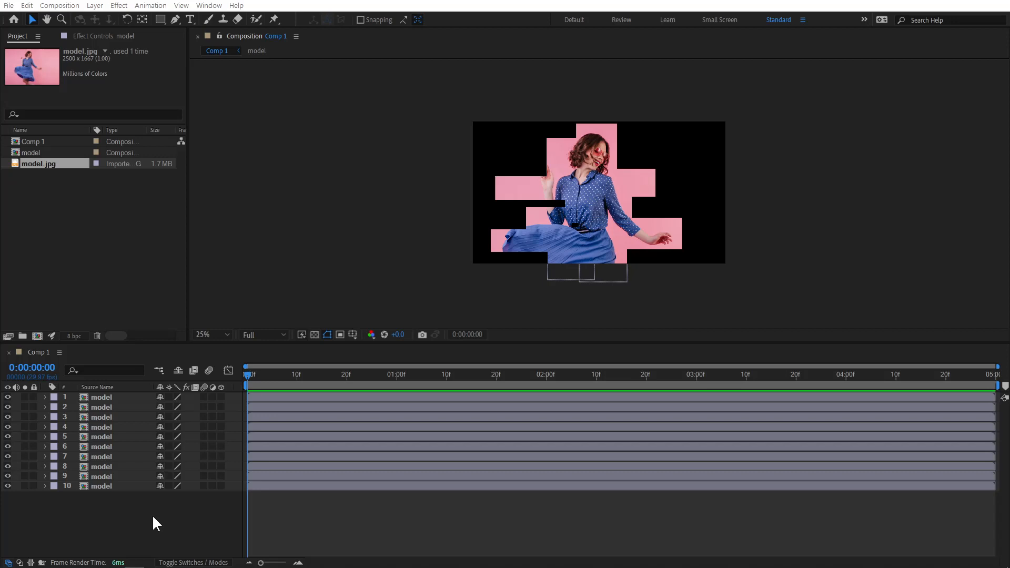
{"action": "left_click_drag", "start_coordinate": [151, 514], "coordinate": [94, 384]}
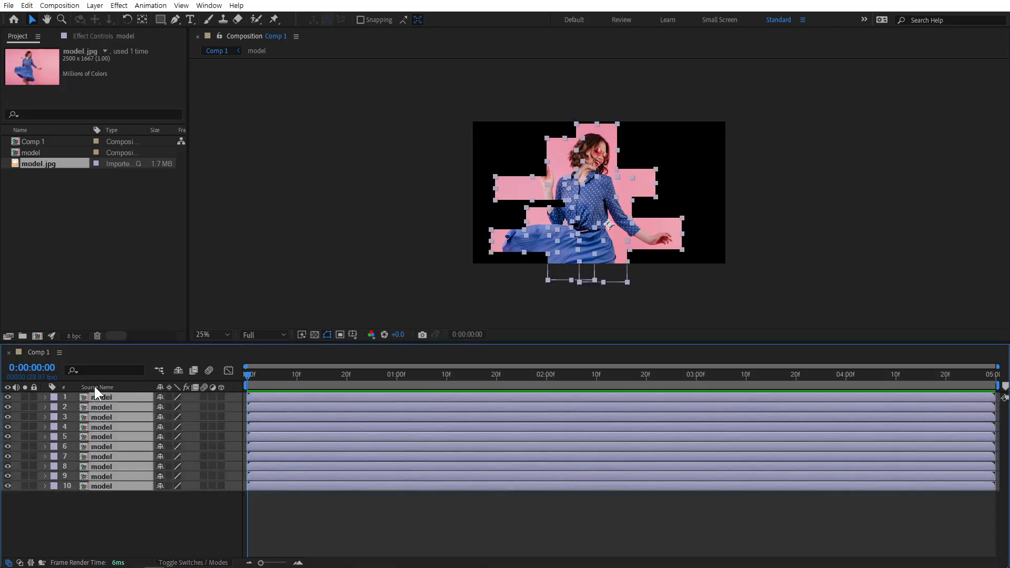
{"action": "left_click", "coordinate": [219, 397]}
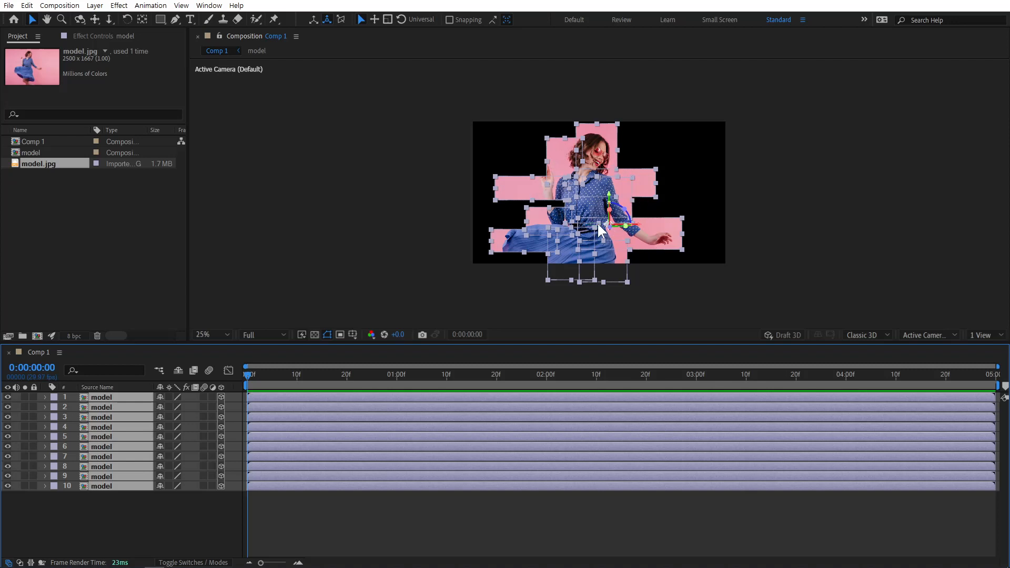
{"action": "left_click", "coordinate": [220, 395]}
{"action": "left_click", "coordinate": [178, 497]}
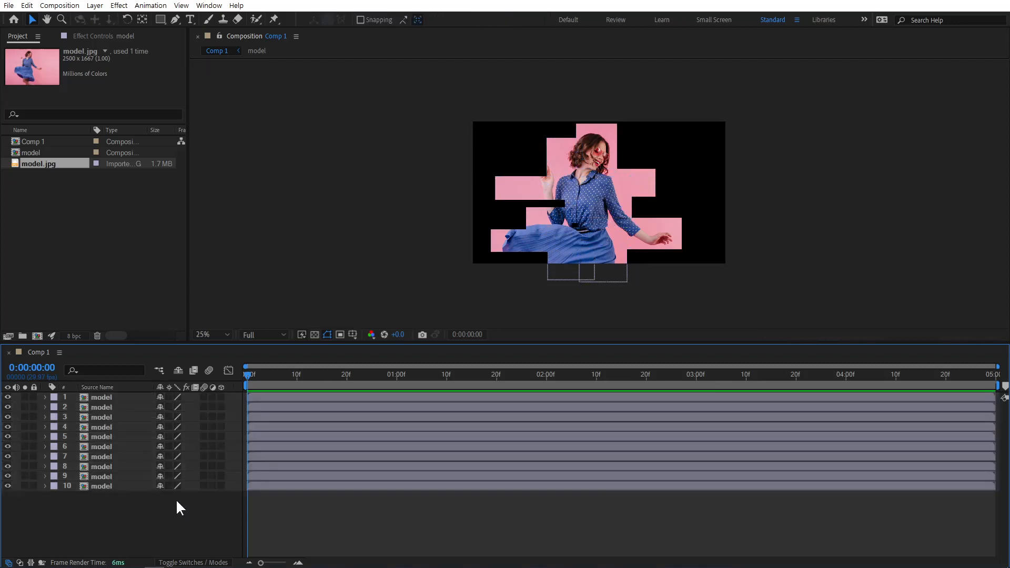
Move layer 1's anchor point to the center of its masked head piece with the Pan Behind tool.
{"action": "left_click", "coordinate": [124, 397]}
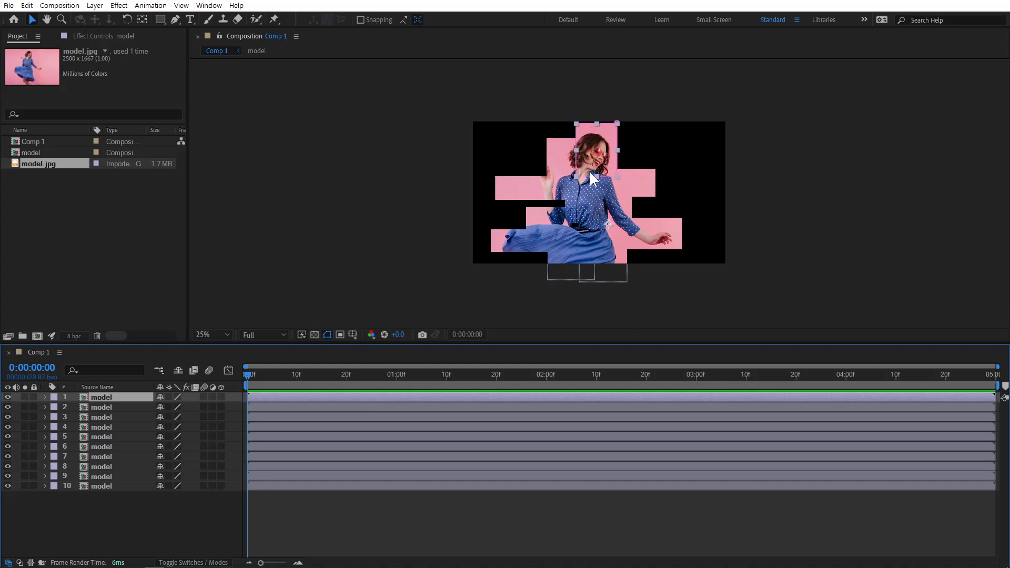
{"action": "left_click", "coordinate": [142, 19]}
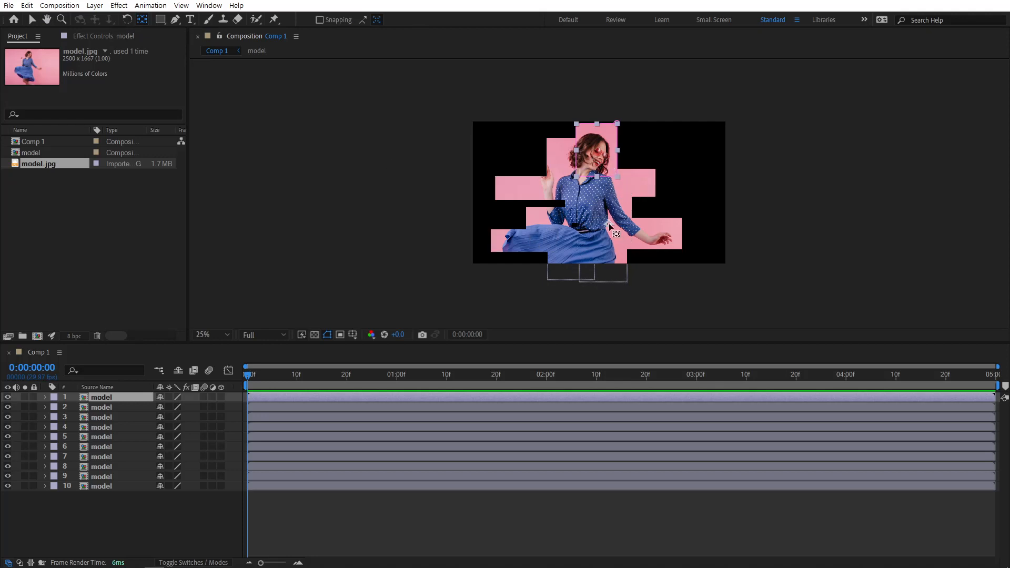
{"action": "left_click_drag", "start_coordinate": [608, 225], "coordinate": [596, 151]}
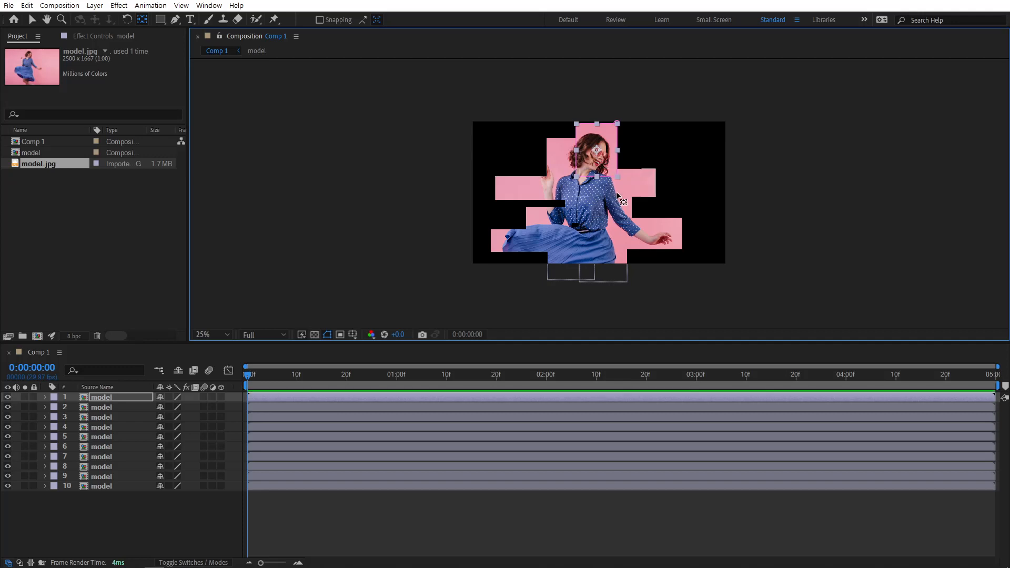
Center the anchor points of layers 2 to 5 within their masked pieces using the Pan Behind tool.
{"action": "left_click", "coordinate": [559, 176]}
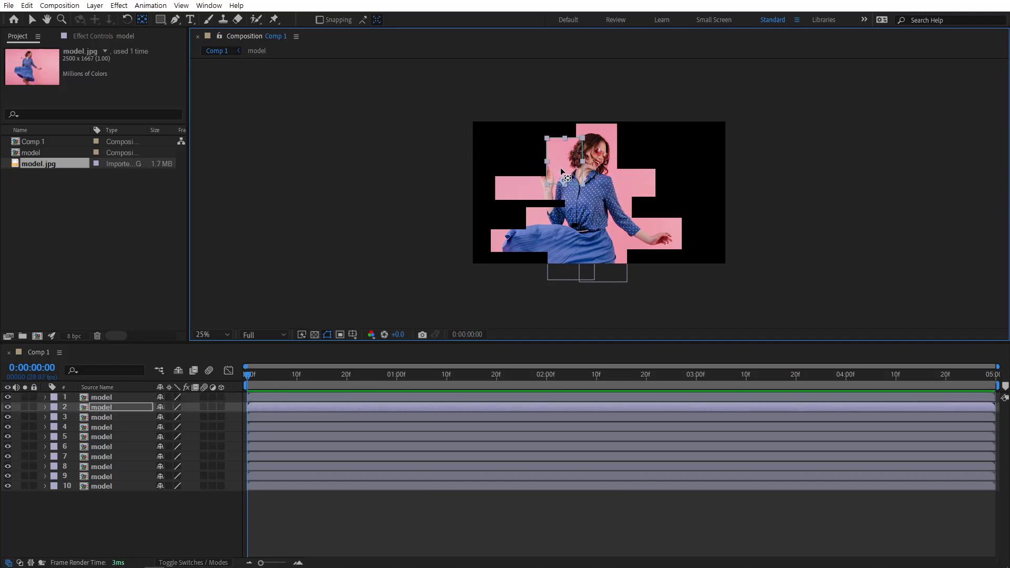
{"action": "left_click", "coordinate": [616, 190]}
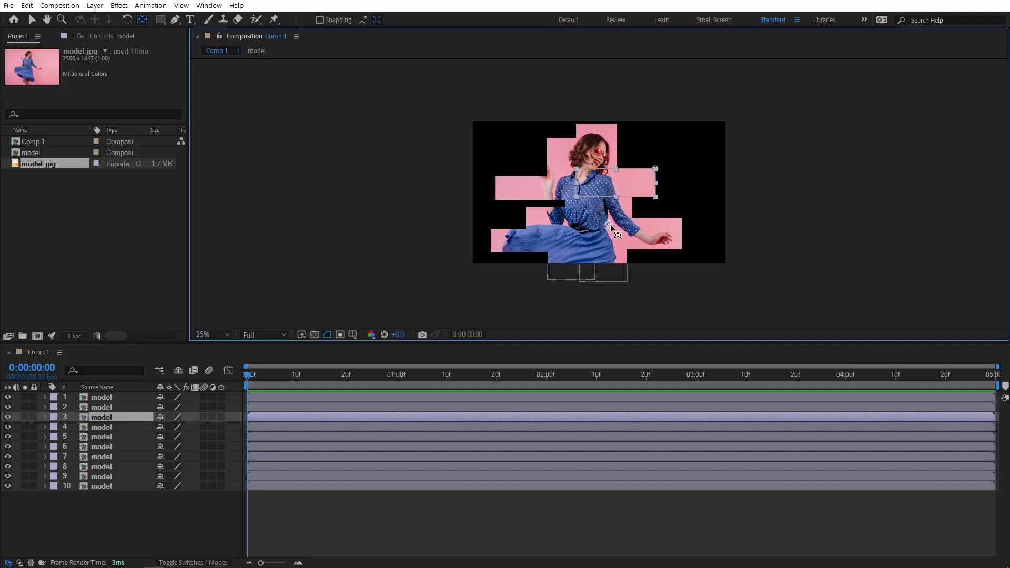
{"action": "left_click", "coordinate": [539, 188]}
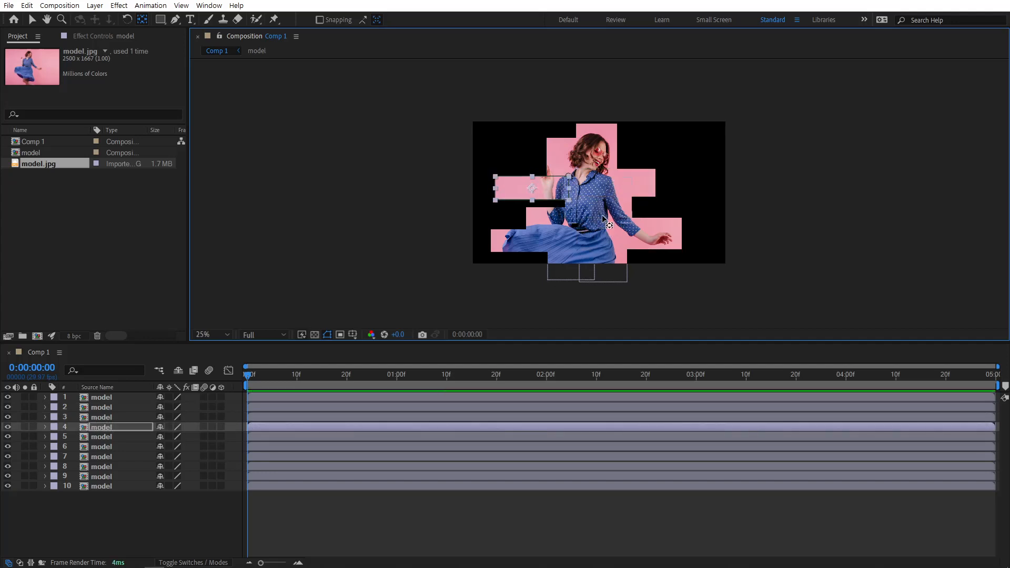
{"action": "left_click", "coordinate": [610, 229]}
{"action": "left_click_drag", "start_coordinate": [608, 224], "coordinate": [598, 200]}
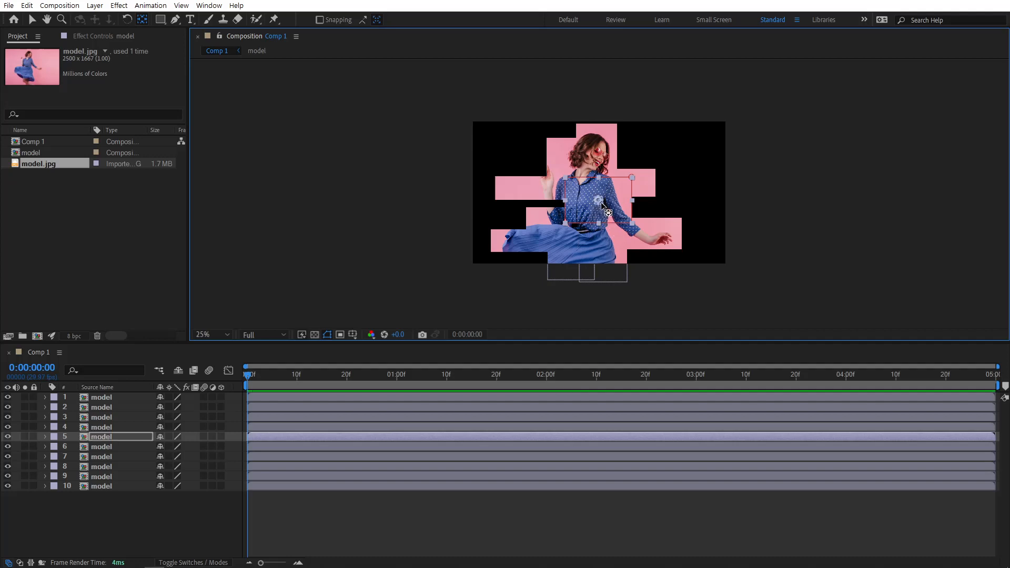
Center the anchor points of layers 6 to 10 within their masked waist, skirt and outstretched-arm pieces.
{"action": "left_click", "coordinate": [553, 225]}
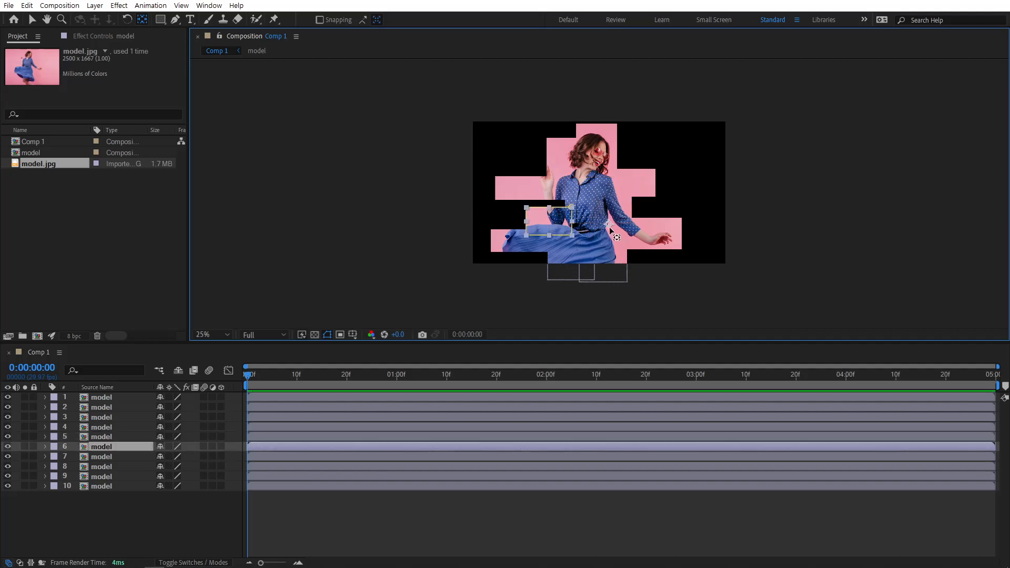
{"action": "left_click_drag", "start_coordinate": [556, 230], "coordinate": [548, 219]}
{"action": "left_click", "coordinate": [536, 243]}
{"action": "left_click_drag", "start_coordinate": [609, 224], "coordinate": [524, 241]}
{"action": "left_click", "coordinate": [642, 236]}
{"action": "left_click_drag", "start_coordinate": [609, 224], "coordinate": [631, 233]}
{"action": "left_click", "coordinate": [588, 270]}
{"action": "left_click", "coordinate": [599, 275]}
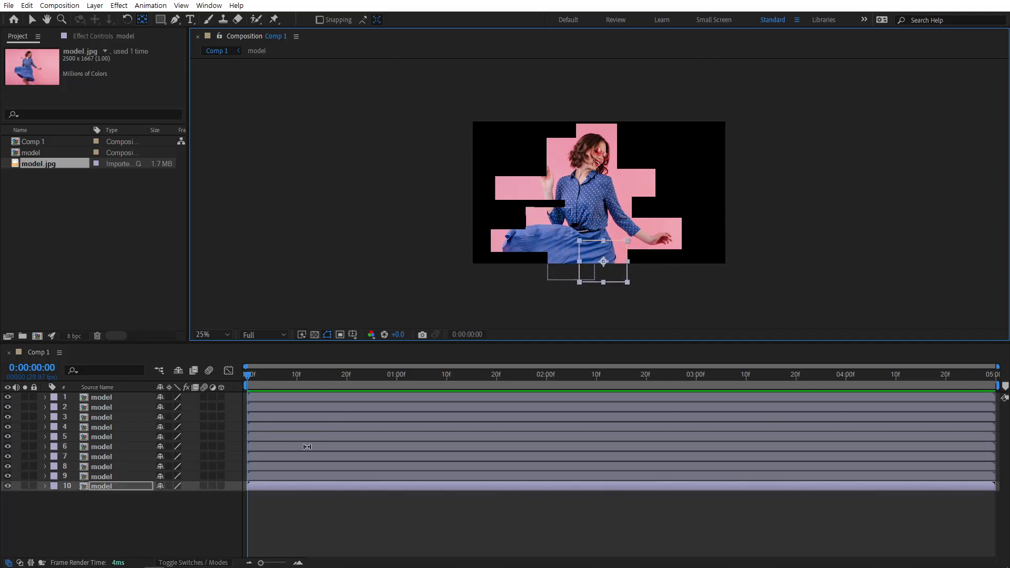
Turn all ten model layers into 3D layers and switch to the Selection tool with nothing selected.
{"action": "left_click_drag", "start_coordinate": [128, 523], "coordinate": [100, 390]}
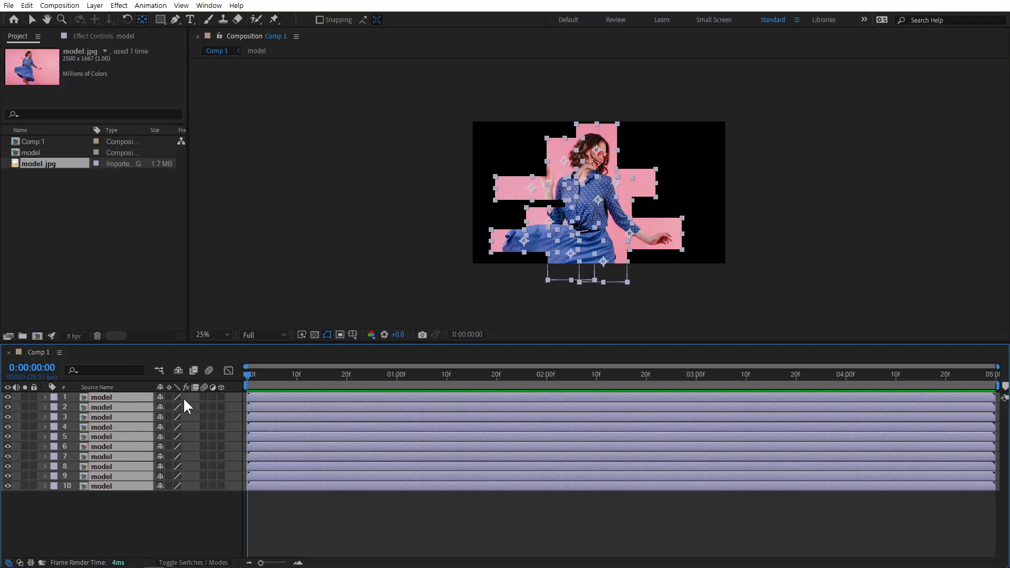
{"action": "left_click", "coordinate": [221, 397]}
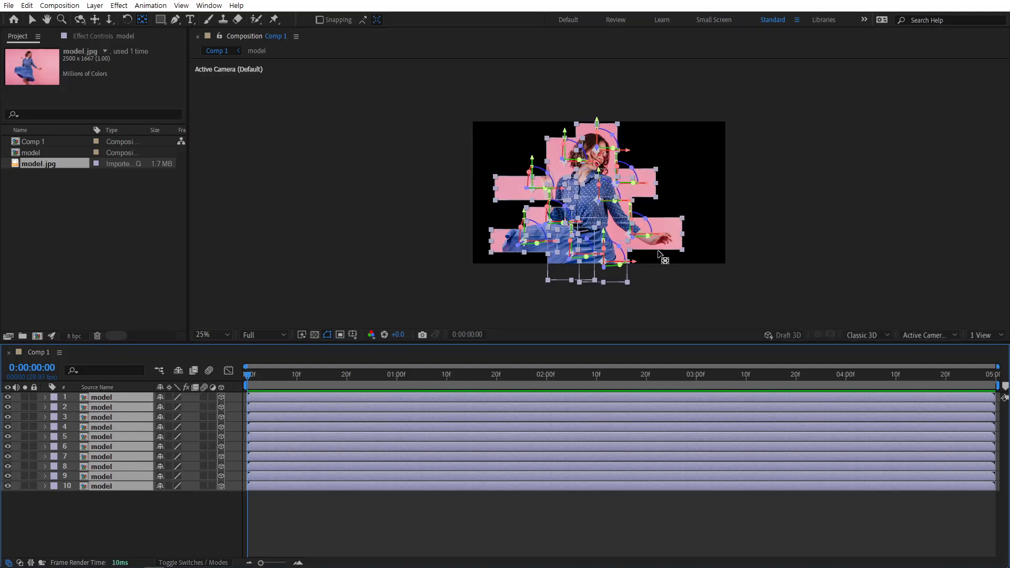
{"action": "left_click", "coordinate": [31, 19]}
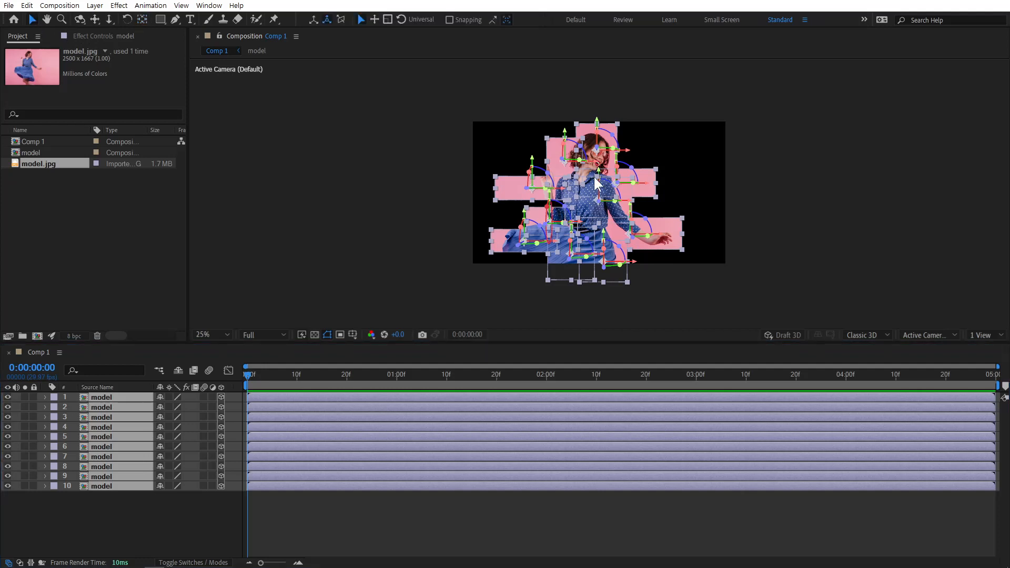
{"action": "left_click", "coordinate": [205, 506]}
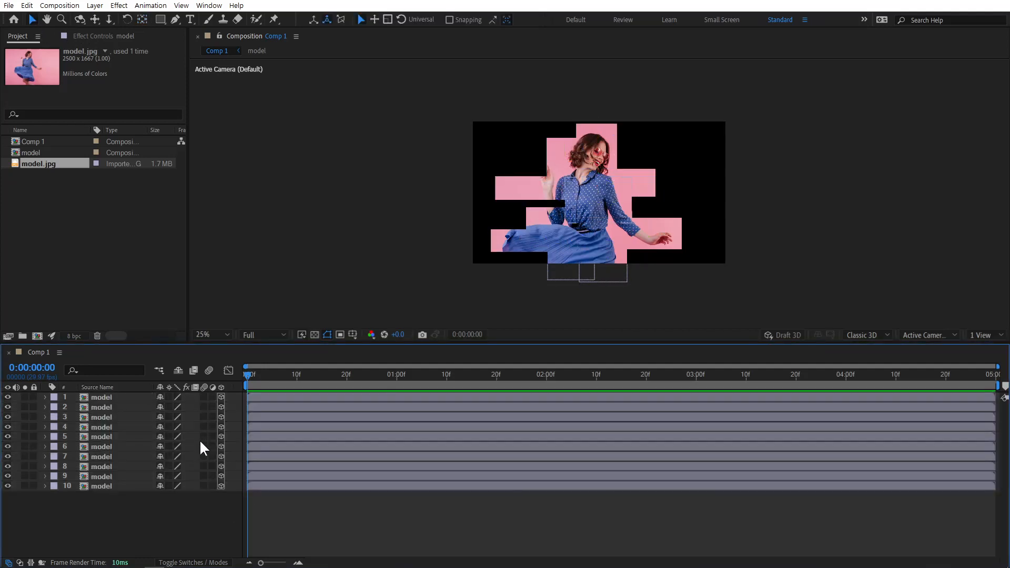
Add a one-node camera named Camera 1 with the 28mm preset to the composition.
{"action": "right_click", "coordinate": [108, 502]}
{"action": "mouse_move", "coordinate": [169, 375]}
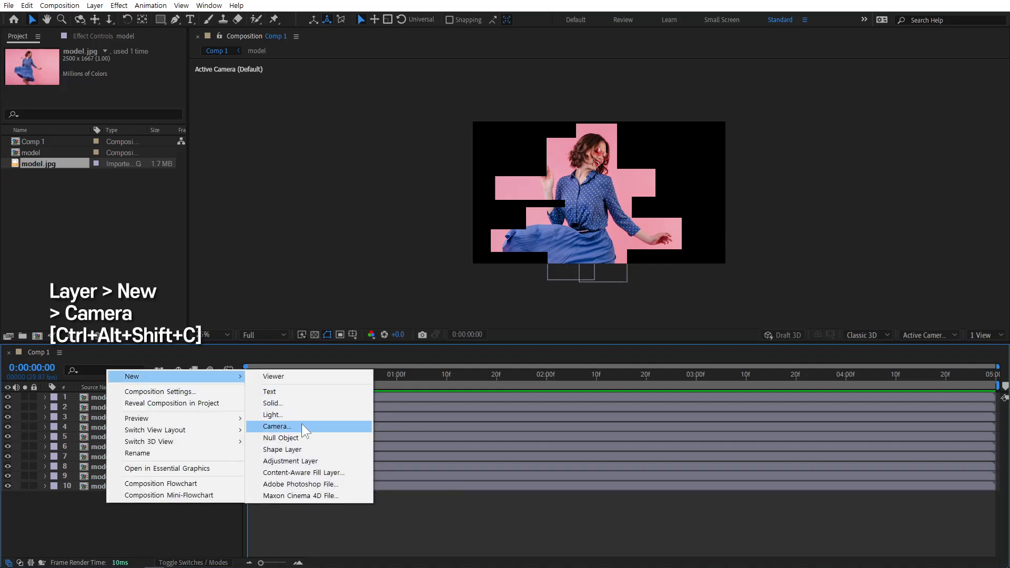
{"action": "left_click", "coordinate": [301, 425]}
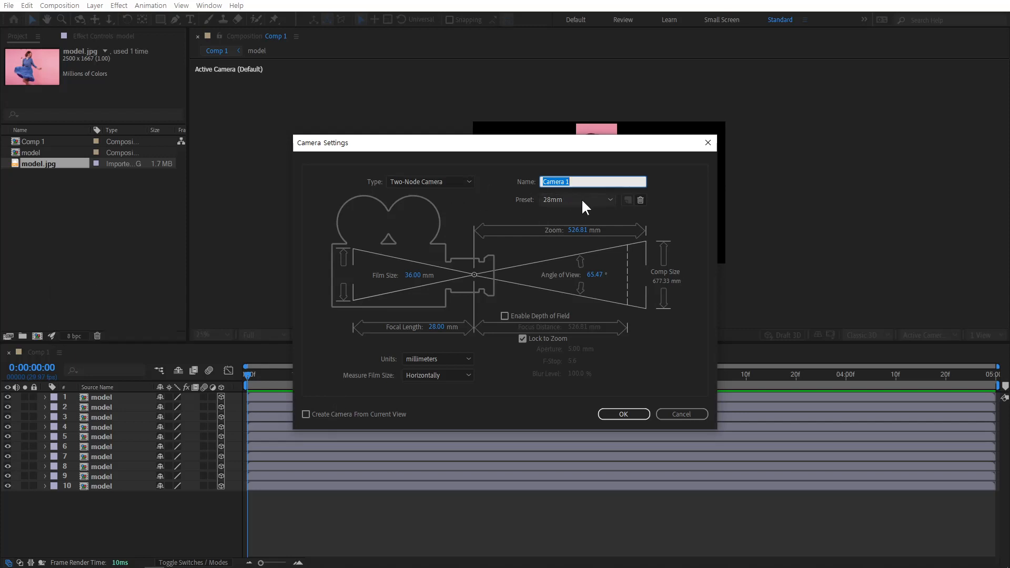
{"action": "left_click", "coordinate": [428, 181]}
{"action": "left_click", "coordinate": [427, 195]}
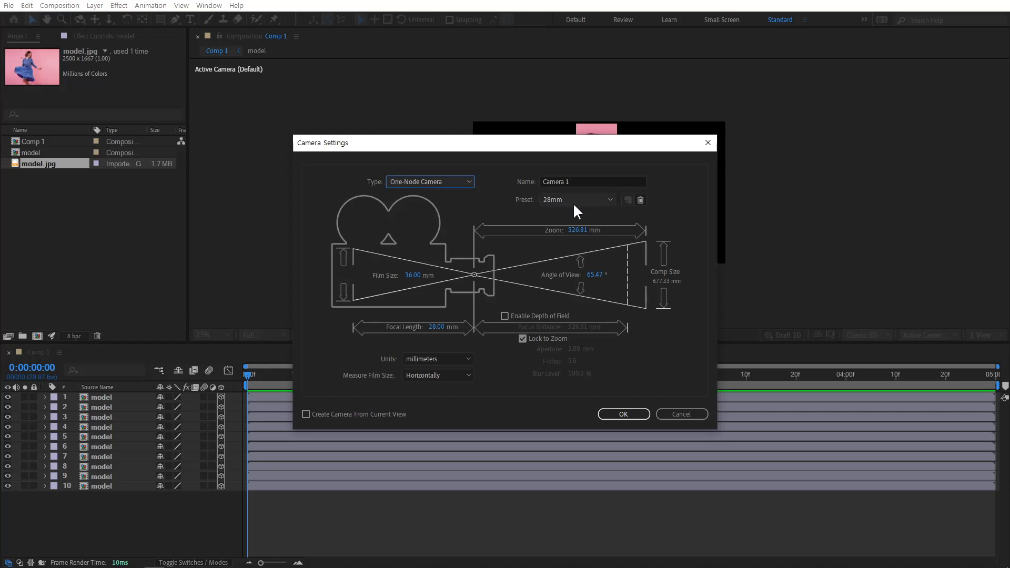
{"action": "left_click", "coordinate": [623, 414]}
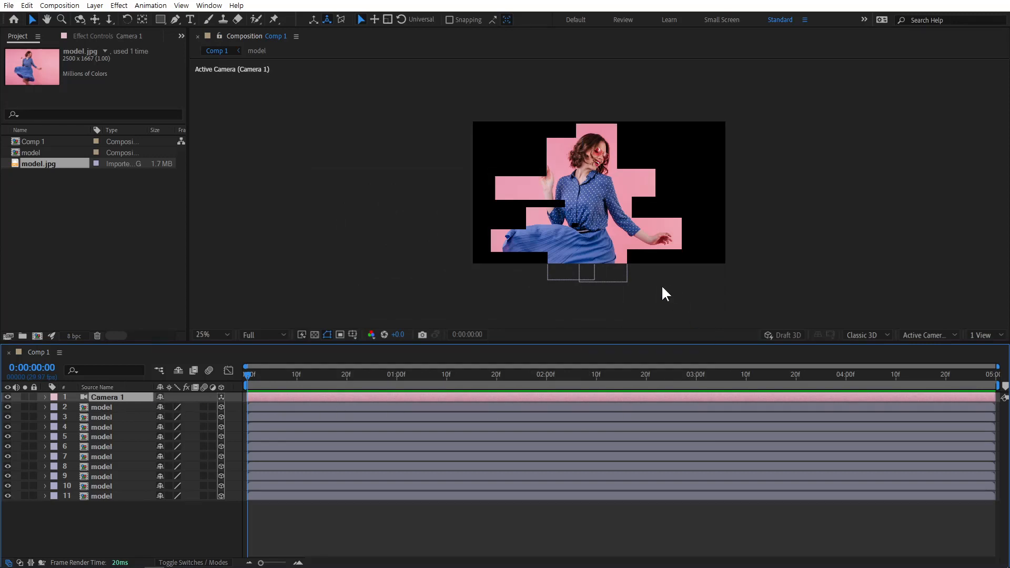
Split the composition viewer into 2 Views and frame the camera and layers in the Top view.
{"action": "left_click", "coordinate": [983, 335]}
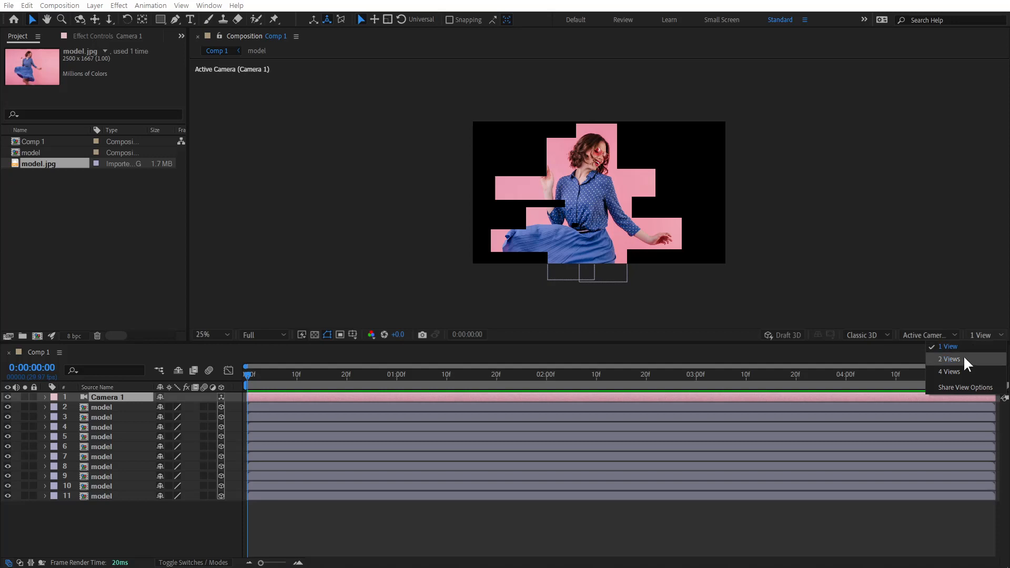
{"action": "left_click", "coordinate": [963, 359]}
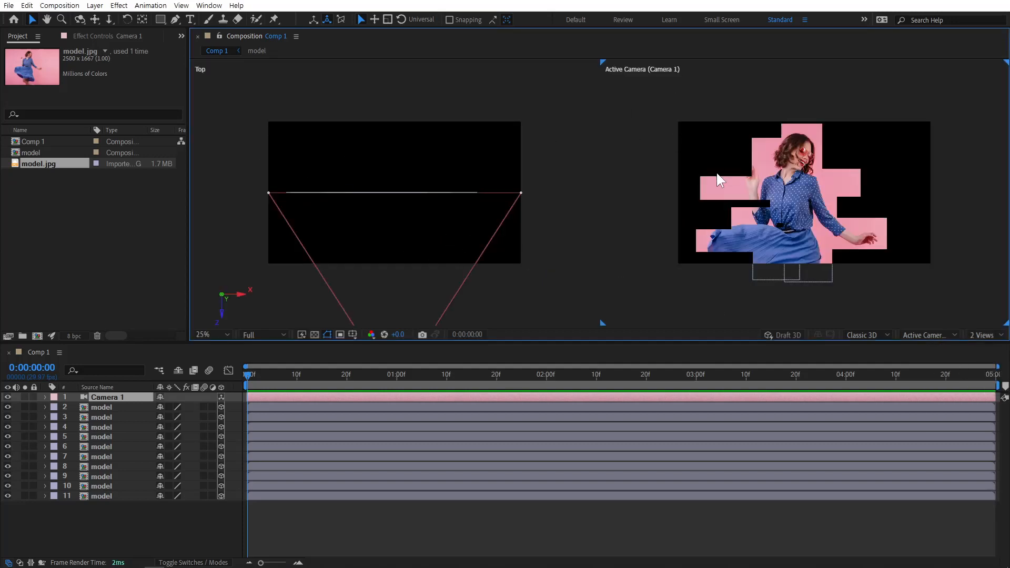
{"action": "left_click_drag", "start_coordinate": [463, 264], "coordinate": [473, 174]}
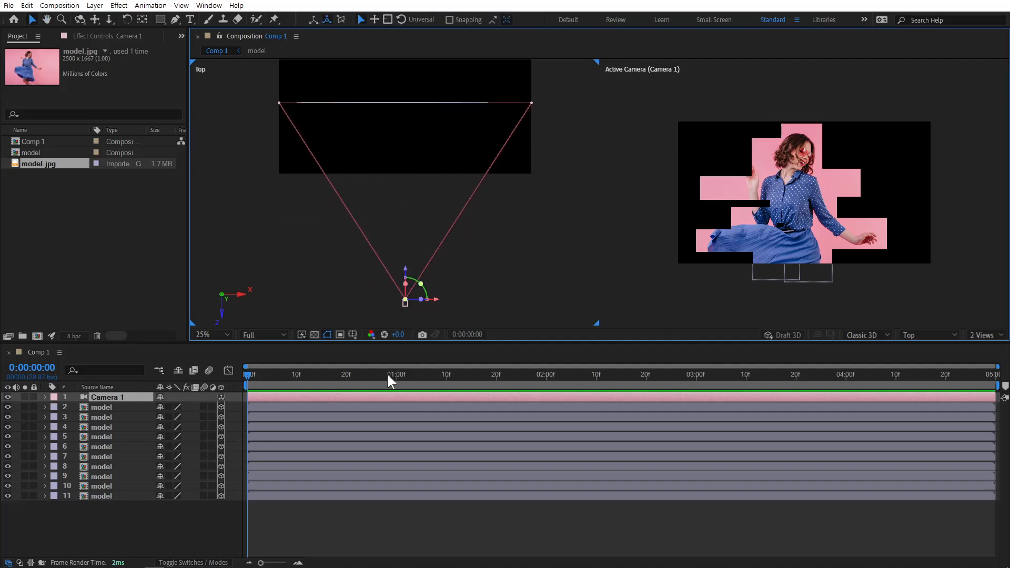
In the Top view, move head layer 2 toward the camera along Z and layer 3 to Z about -168.
{"action": "left_click_drag", "start_coordinate": [123, 511], "coordinate": [109, 408]}
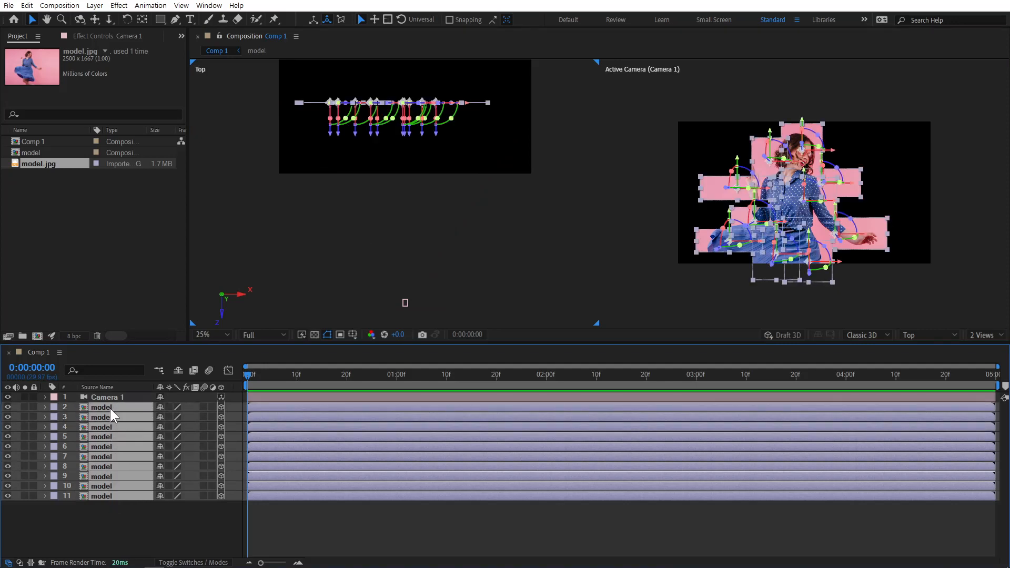
{"action": "left_click", "coordinate": [140, 521]}
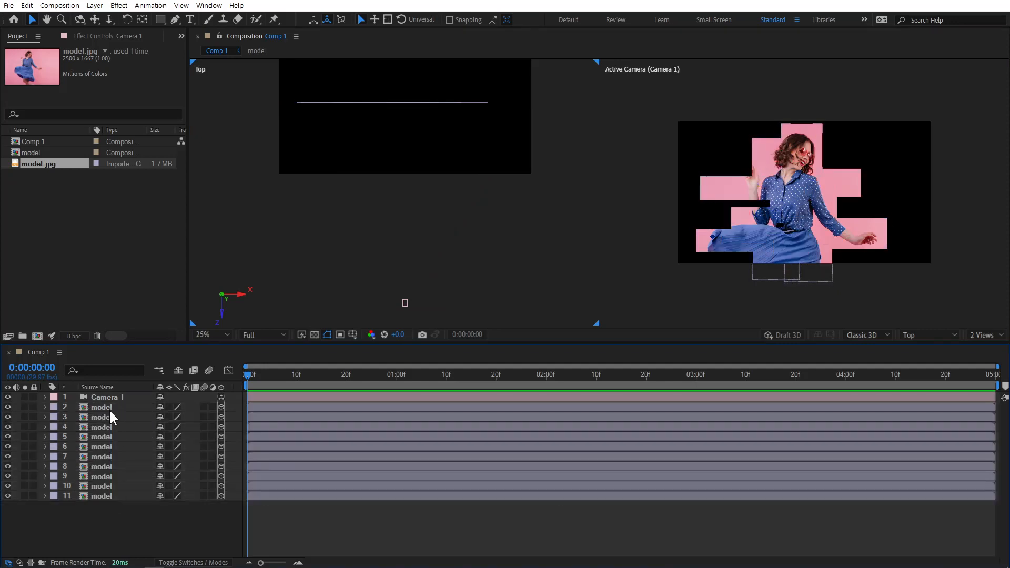
{"action": "left_click", "coordinate": [109, 407]}
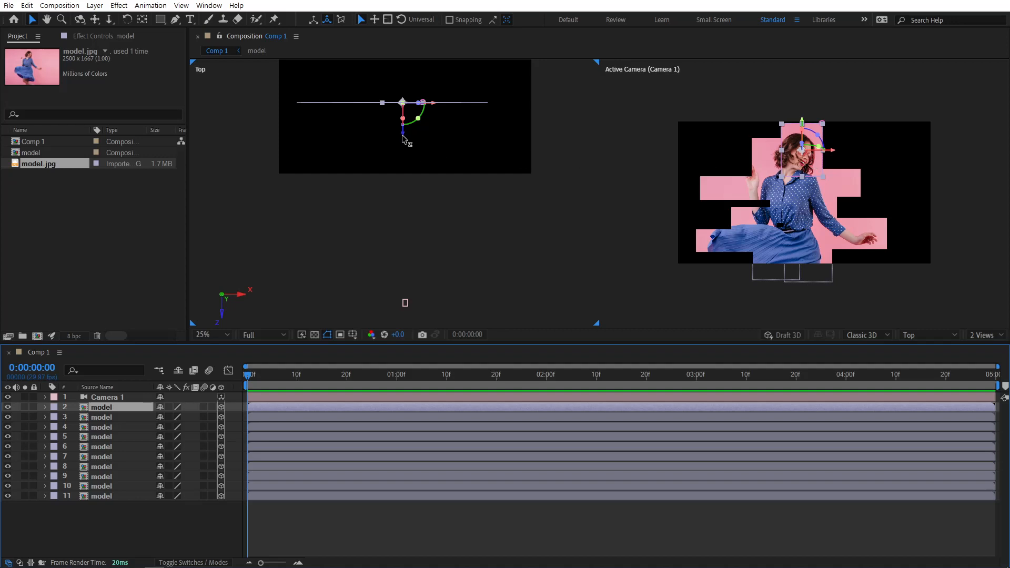
{"action": "left_click_drag", "start_coordinate": [403, 139], "coordinate": [416, 182]}
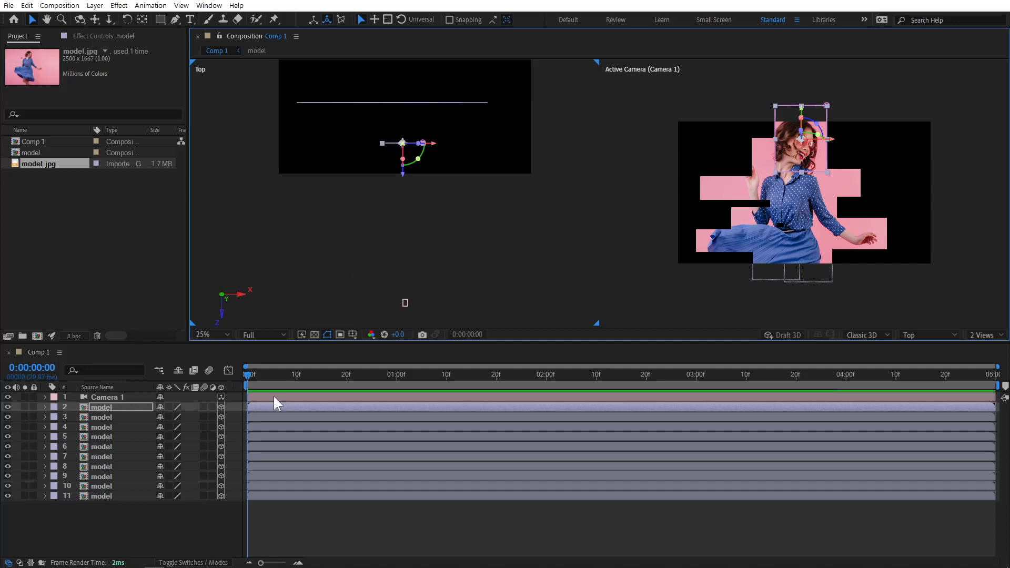
{"action": "left_click", "coordinate": [118, 415]}
{"action": "left_click_drag", "start_coordinate": [372, 136], "coordinate": [381, 163]}
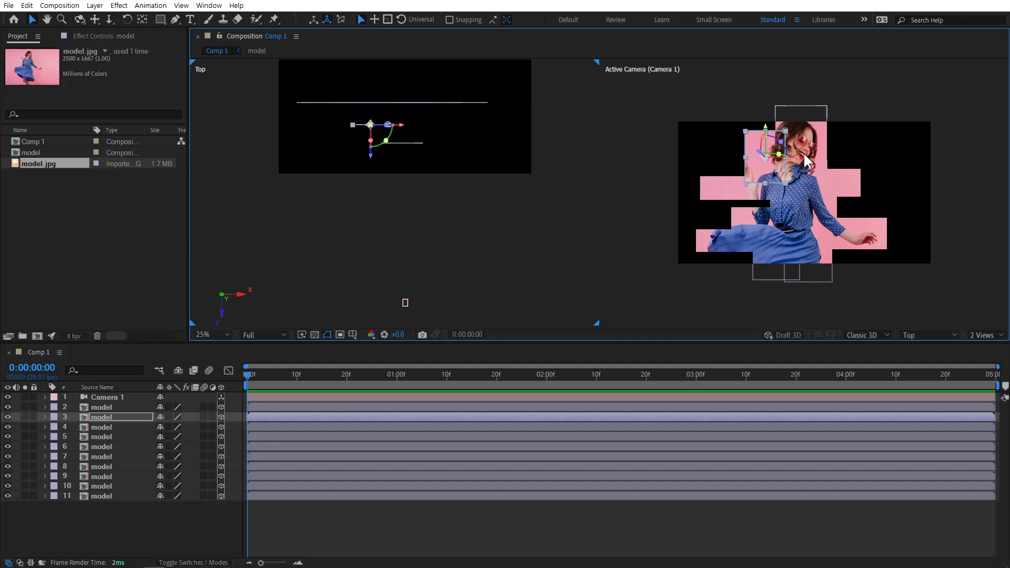
Move layer 4 to Z about -108, bring arm layer 9 toward the camera, and push torso layer 6 back to Z about 148.
{"action": "left_click", "coordinate": [449, 102]}
{"action": "left_click_drag", "start_coordinate": [424, 147], "coordinate": [440, 179]}
{"action": "left_click", "coordinate": [476, 102]}
{"action": "left_click", "coordinate": [405, 103]}
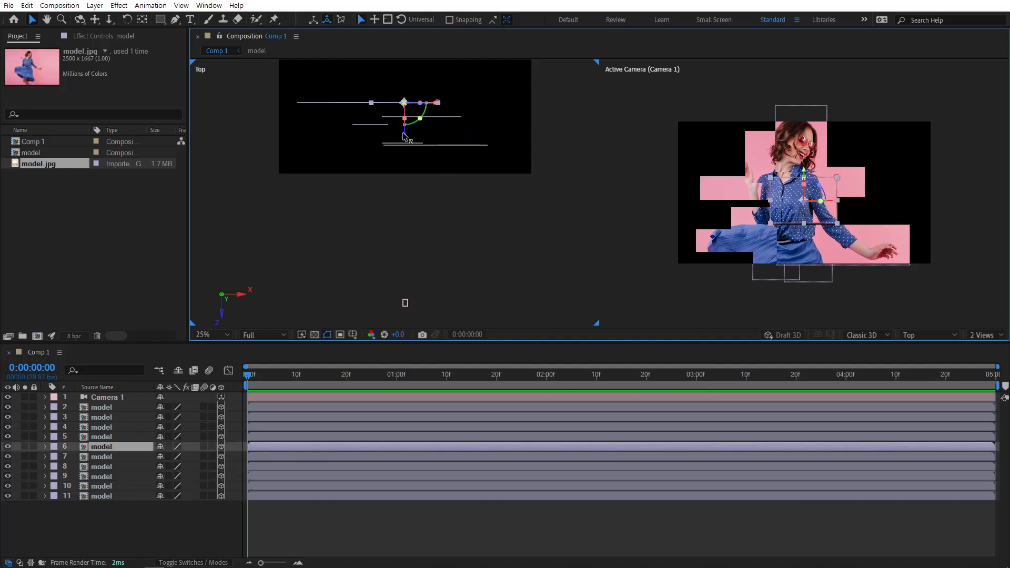
{"action": "left_click_drag", "start_coordinate": [405, 136], "coordinate": [406, 115]}
Bring raised-arm layer 5 forward to Z about -144 and push layers 7, 8 and 11 back from the camera.
{"action": "left_click", "coordinate": [351, 102]}
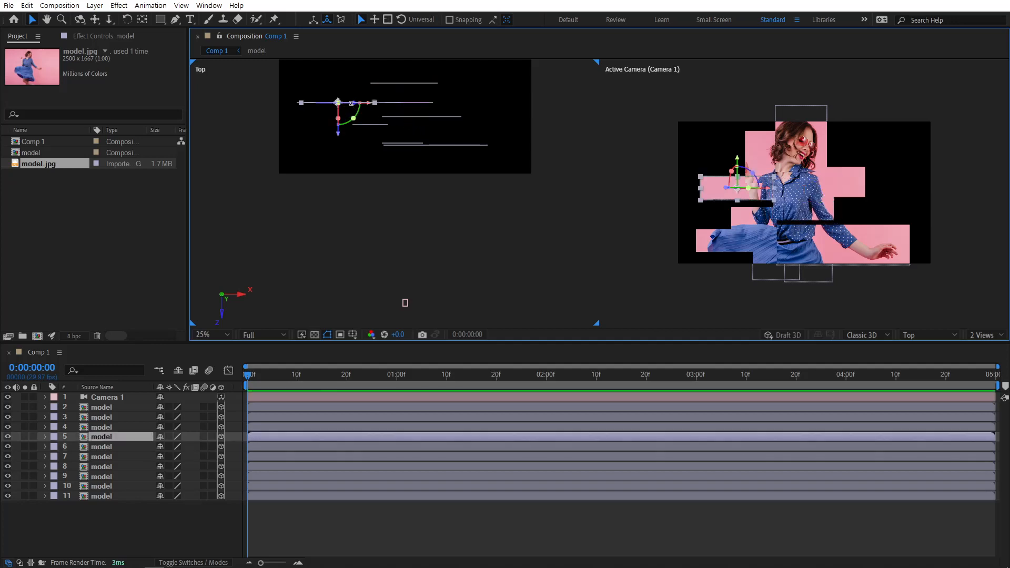
{"action": "left_click_drag", "start_coordinate": [339, 139], "coordinate": [339, 157]}
{"action": "left_click", "coordinate": [358, 105]}
{"action": "left_click", "coordinate": [355, 102]}
{"action": "left_click_drag", "start_coordinate": [354, 131], "coordinate": [332, 120]}
{"action": "left_click", "coordinate": [338, 103]}
{"action": "left_click", "coordinate": [421, 103]}
{"action": "left_click_drag", "start_coordinate": [410, 132], "coordinate": [414, 102]}
Reduce the forward offset of head layer 2 to Z -200 and outstretched-arm layer 9 to Z -264.
{"action": "left_click", "coordinate": [410, 143]}
{"action": "left_click_drag", "start_coordinate": [403, 175], "coordinate": [438, 169]}
{"action": "left_click", "coordinate": [441, 145]}
{"action": "left_click", "coordinate": [583, 153]}
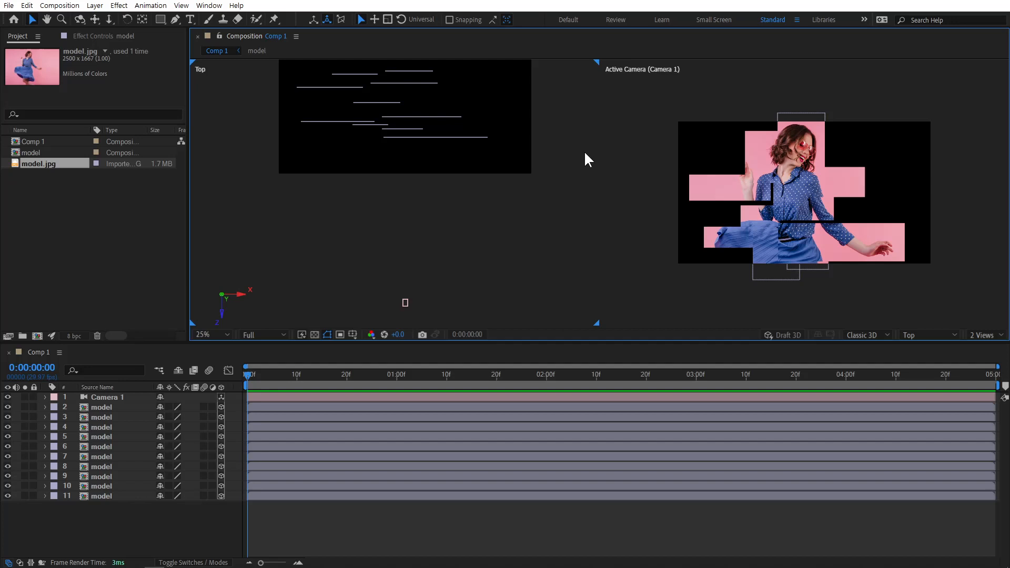
Set Position keyframes on all ten model layers at 0:00:04:29.
{"action": "left_click_drag", "start_coordinate": [153, 510], "coordinate": [113, 405]}
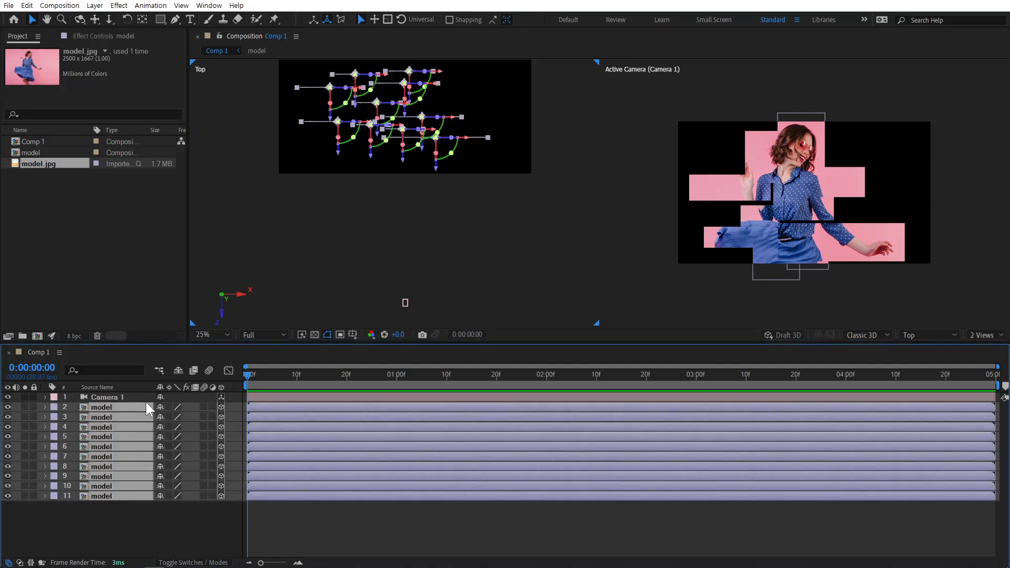
{"action": "left_click", "coordinate": [992, 376]}
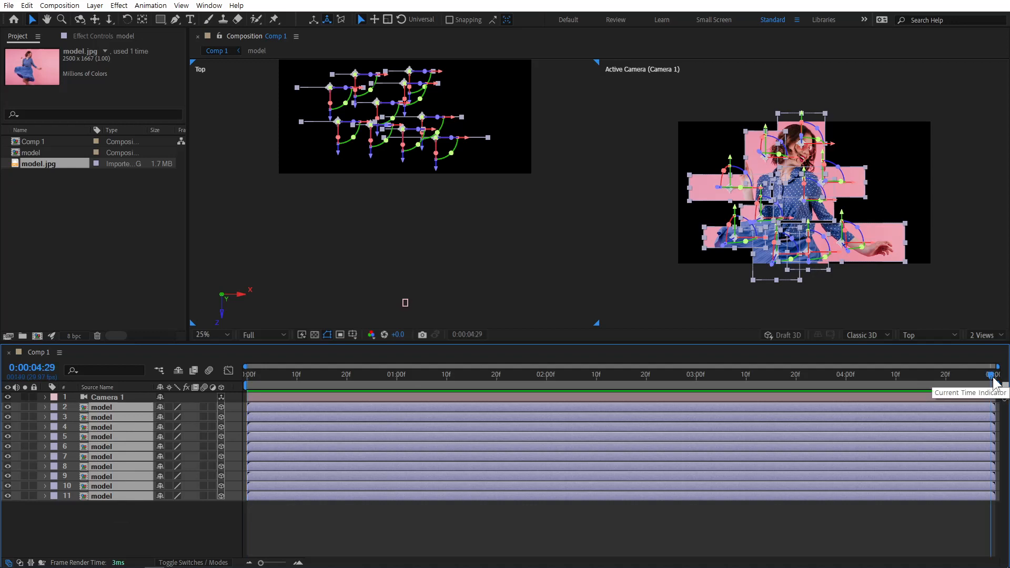
{"action": "key", "text": "p"}
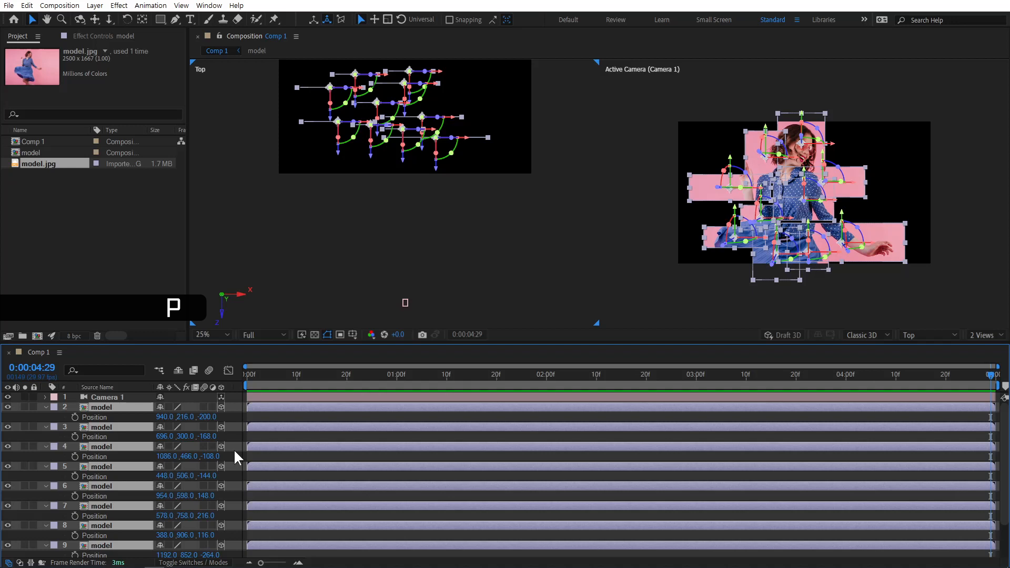
{"action": "left_click", "coordinate": [76, 418]}
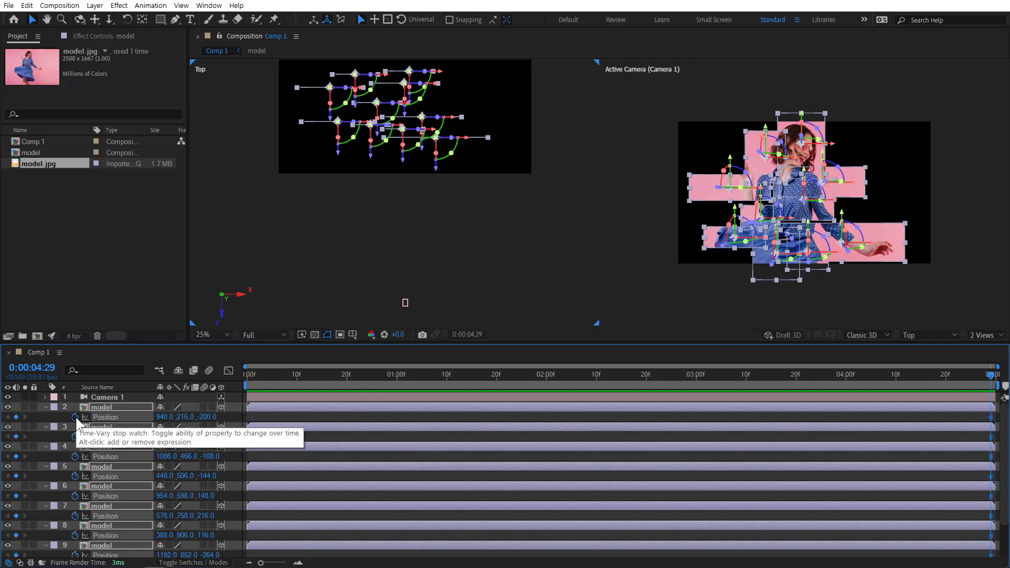
At 0:00:00:00, move head layer 2 to Z -300 and layer 3 to Z -272 to keyframe their starting positions.
{"action": "left_click", "coordinate": [251, 376]}
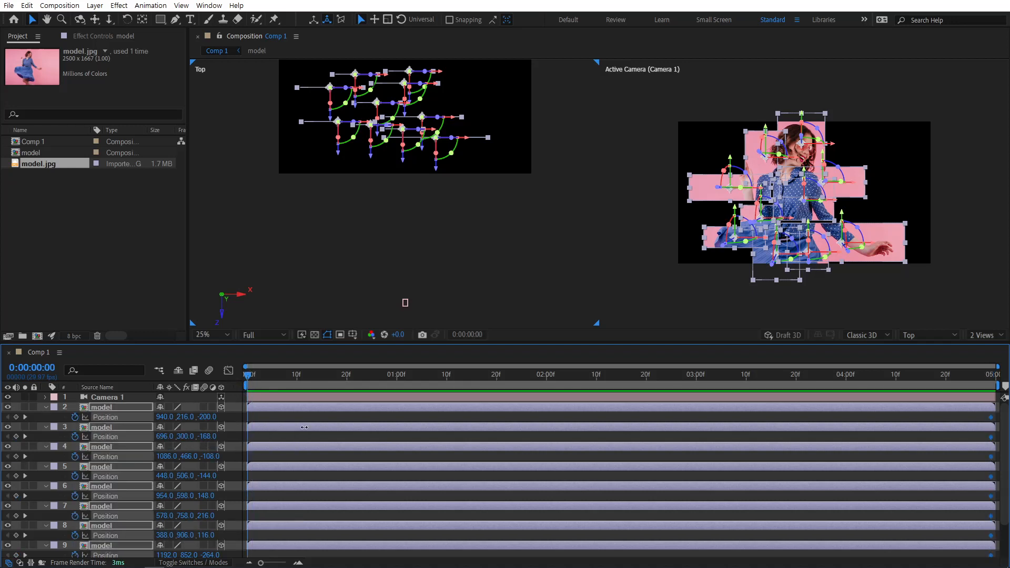
{"action": "left_click", "coordinate": [325, 418]}
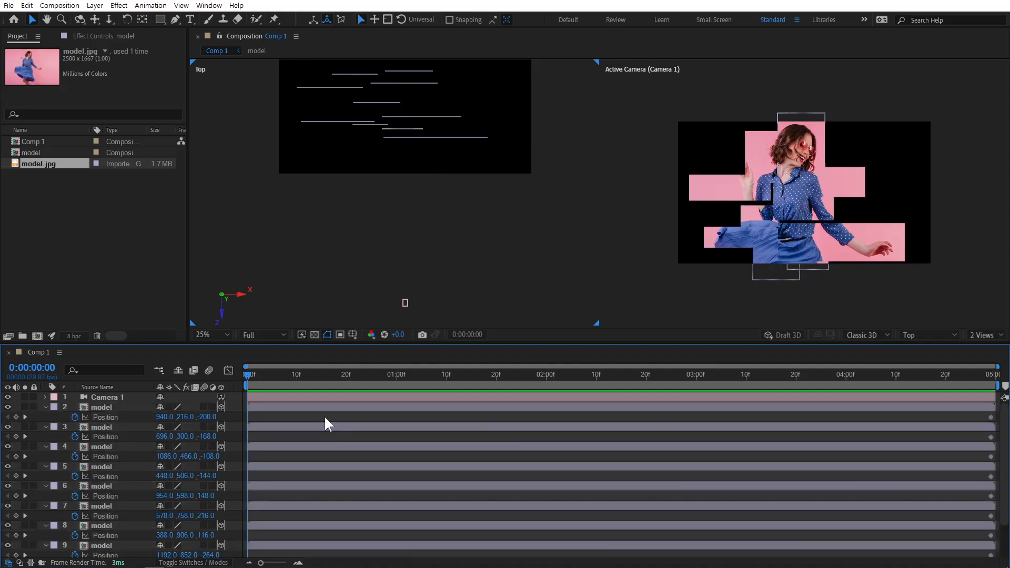
{"action": "left_click", "coordinate": [807, 154]}
{"action": "left_click_drag", "start_coordinate": [404, 163], "coordinate": [404, 177]}
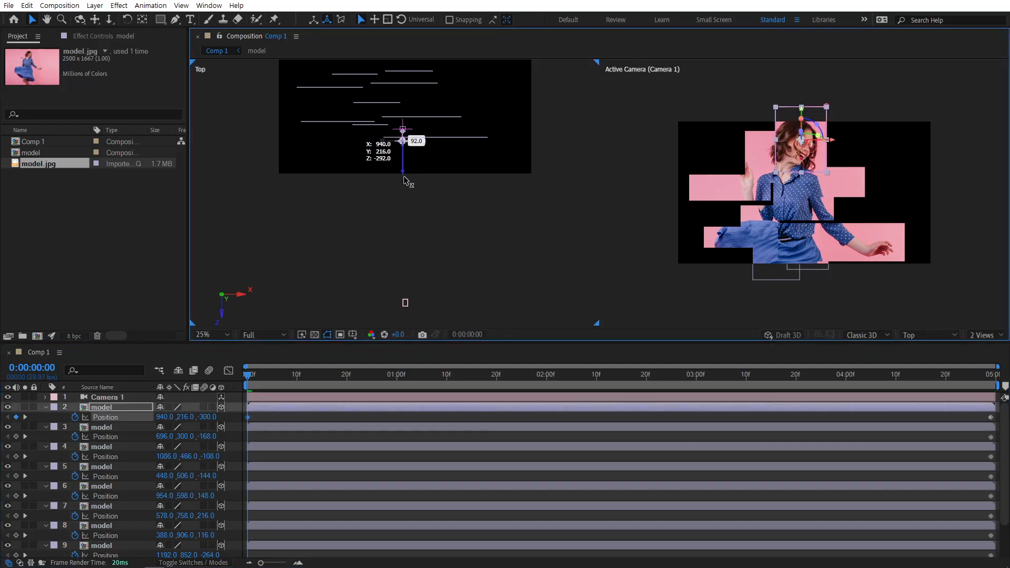
{"action": "left_click", "coordinate": [297, 426]}
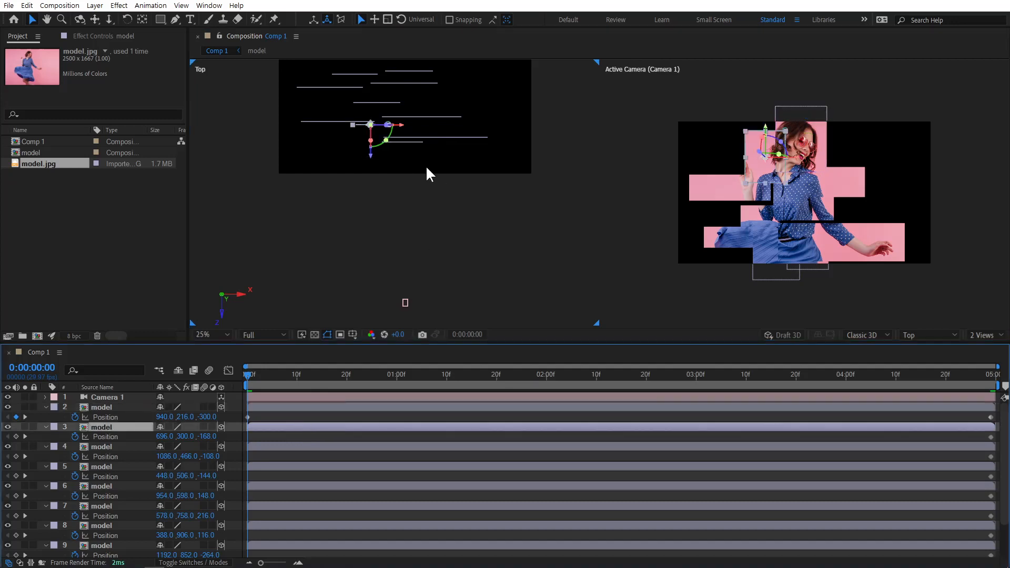
{"action": "left_click_drag", "start_coordinate": [369, 159], "coordinate": [370, 173]}
Keyframe the starting depth of outstretched-arm layer 9 at Z -424 and layer 4 at Z -168.
{"action": "left_click", "coordinate": [448, 139]}
{"action": "left_click_drag", "start_coordinate": [437, 173], "coordinate": [442, 198]}
{"action": "left_click", "coordinate": [434, 116]}
{"action": "left_click_drag", "start_coordinate": [421, 152], "coordinate": [422, 158]}
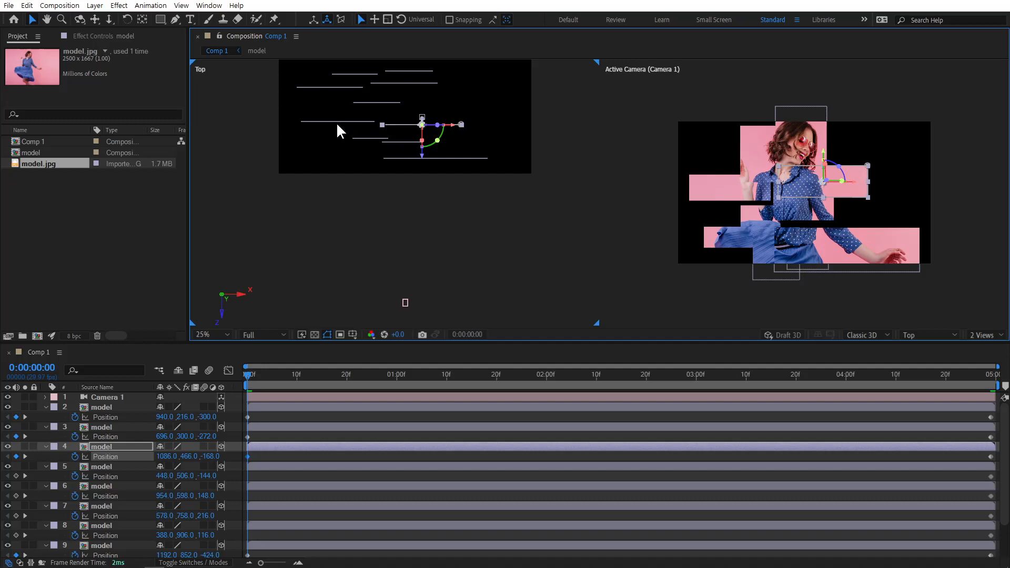
Keyframe the starting depth of raised-arm layer 5 at Z -312 and skirt layer 8 at Z -28.
{"action": "left_click", "coordinate": [335, 121]}
{"action": "left_click_drag", "start_coordinate": [337, 152], "coordinate": [339, 177]}
{"action": "left_click", "coordinate": [343, 85]}
{"action": "left_click_drag", "start_coordinate": [334, 117], "coordinate": [356, 111]}
Keyframe starting depths slightly nearer the camera for layers 10 and 11, with layer 6 at Z 80 and layer 7 at Z 168.
{"action": "left_click", "coordinate": [381, 103]}
{"action": "left_click", "coordinate": [424, 82]}
{"action": "left_click", "coordinate": [359, 75]}
{"action": "left_click", "coordinate": [382, 234]}
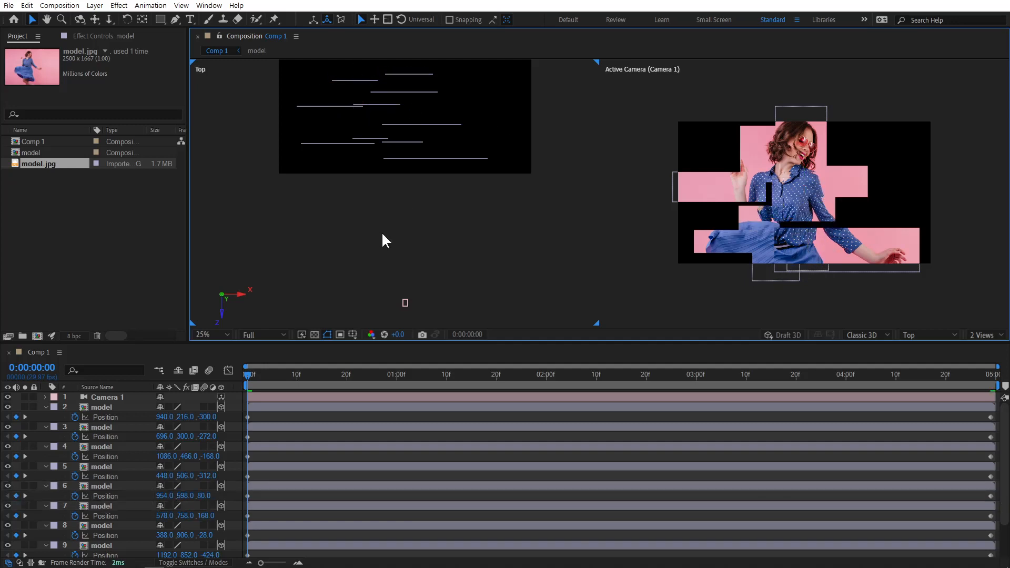
Preview the depth animation, and collapse the layers' Position properties with the time set to 0:00:03:00.
{"action": "key", "text": "space"}
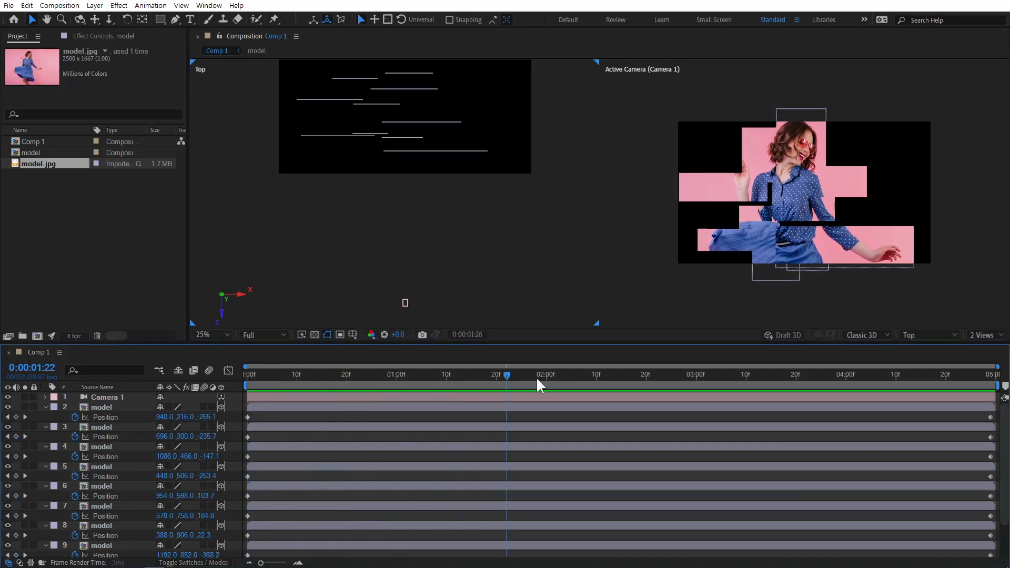
{"action": "left_click_drag", "start_coordinate": [939, 390], "coordinate": [691, 400]}
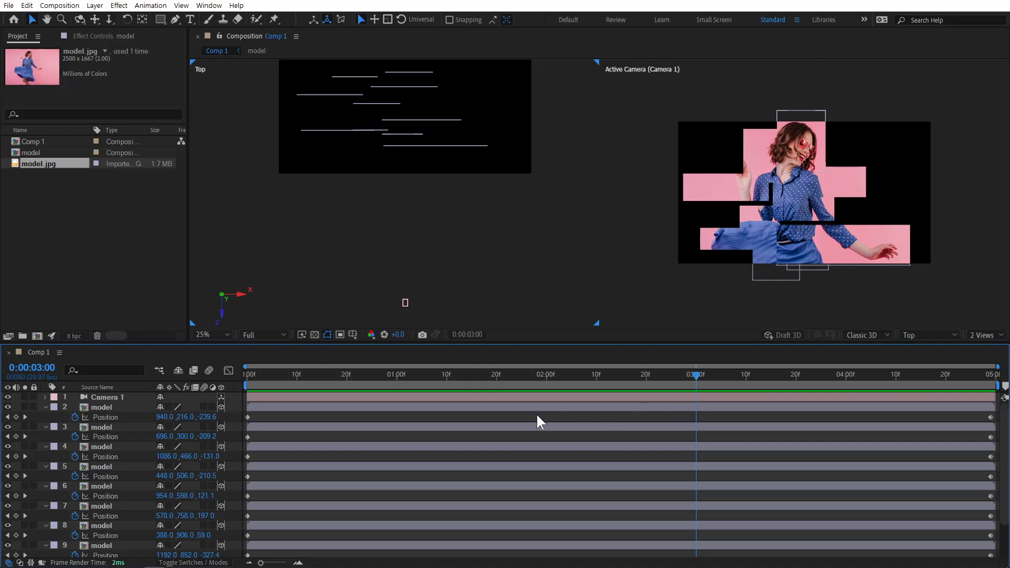
{"action": "key", "text": "p"}
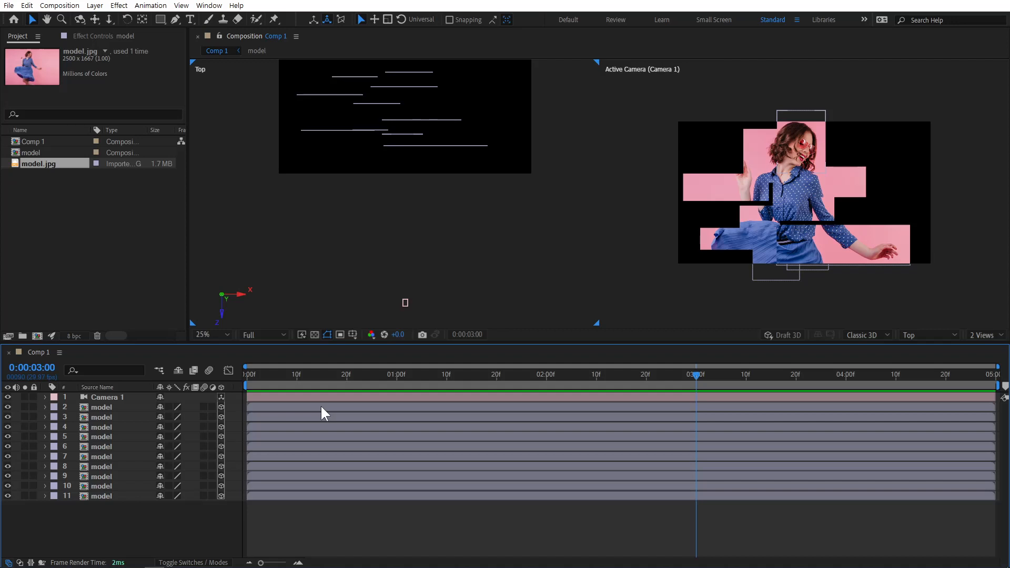
Apply the Drop Shadow effect to the head piece on layer 2.
{"action": "left_click", "coordinate": [105, 406]}
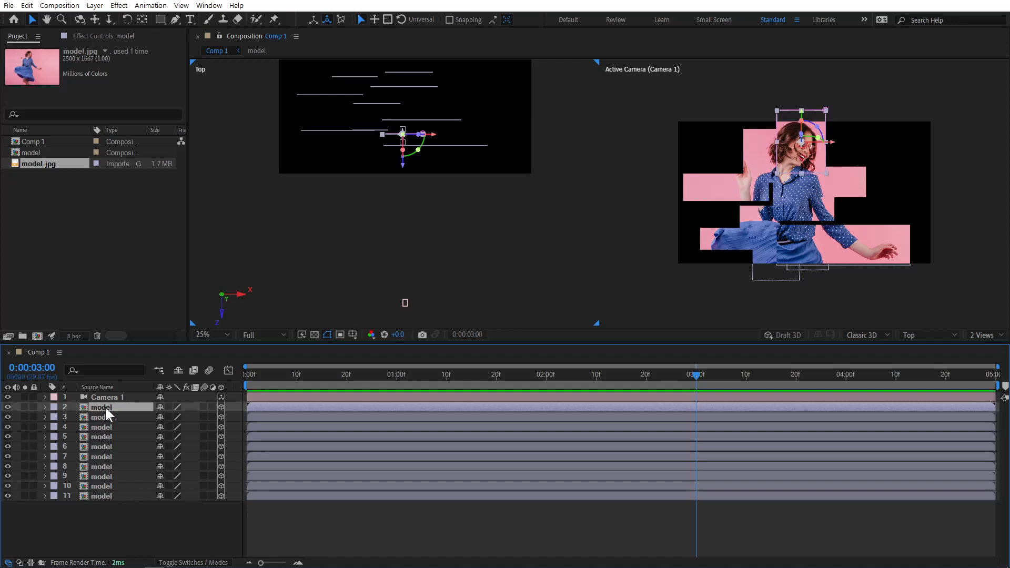
{"action": "right_click", "coordinate": [105, 406]}
{"action": "mouse_move", "coordinate": [167, 247]}
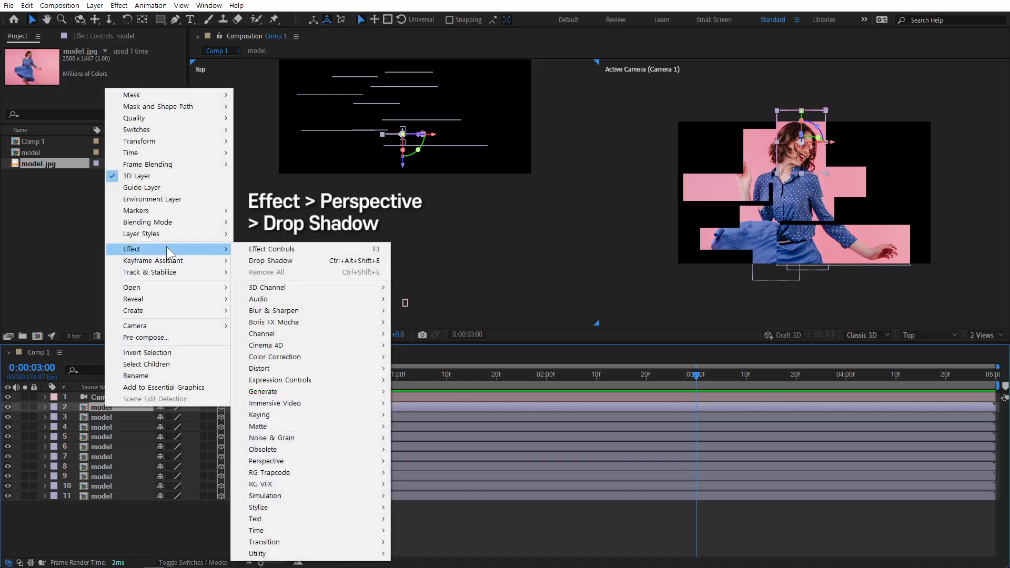
{"action": "left_click", "coordinate": [278, 260]}
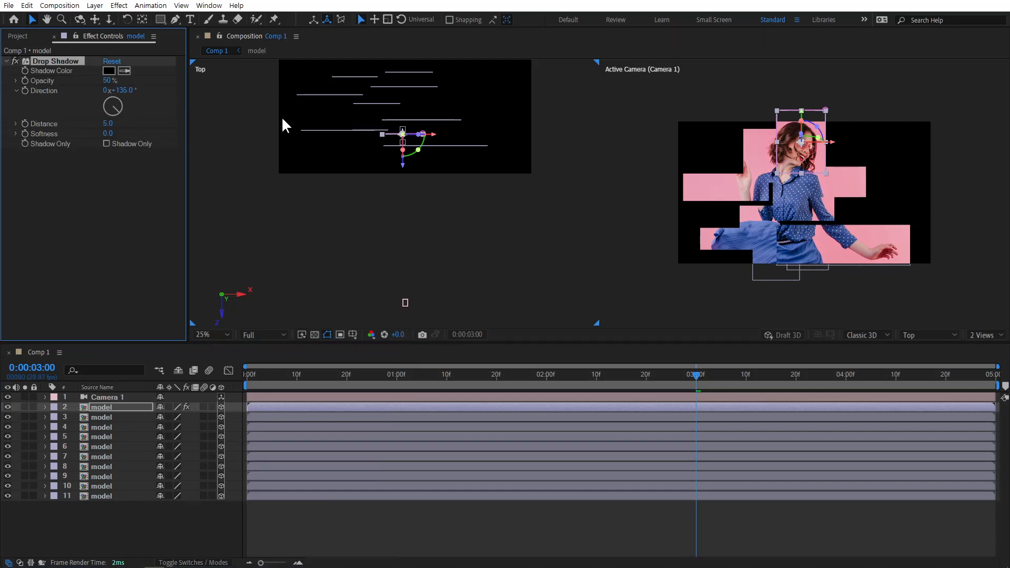
Set the head layer's Drop Shadow distance to 30, softness to 50 and opacity to 40%.
{"action": "left_click", "coordinate": [110, 124]}
{"action": "type", "text": "30"}
{"action": "key", "text": "Return"}
{"action": "left_click", "coordinate": [110, 133]}
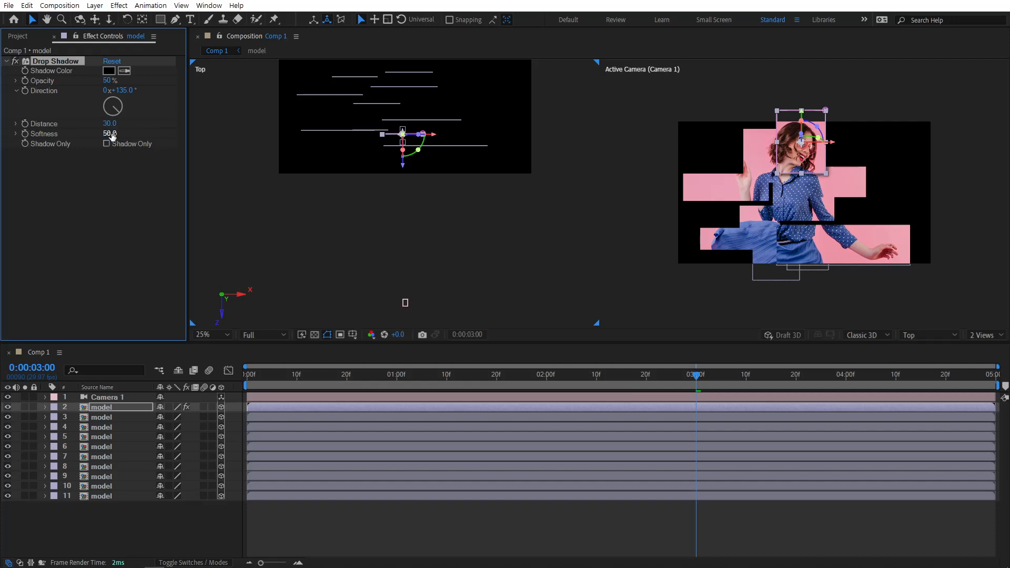
{"action": "key", "text": "Return"}
{"action": "left_click", "coordinate": [107, 81]}
{"action": "type", "text": "40"}
{"action": "key", "text": "Return"}
{"action": "left_click", "coordinate": [132, 518]}
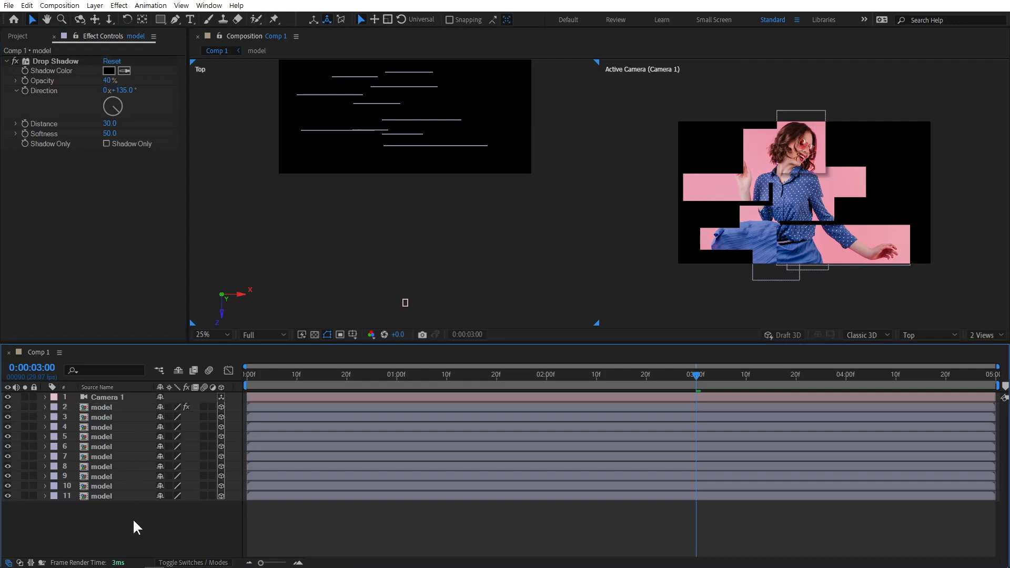
Switch the composition to a single active-camera view at 50% magnification.
{"action": "scroll", "coordinate": [828, 182], "scroll_direction": "up", "scroll_amount": 3}
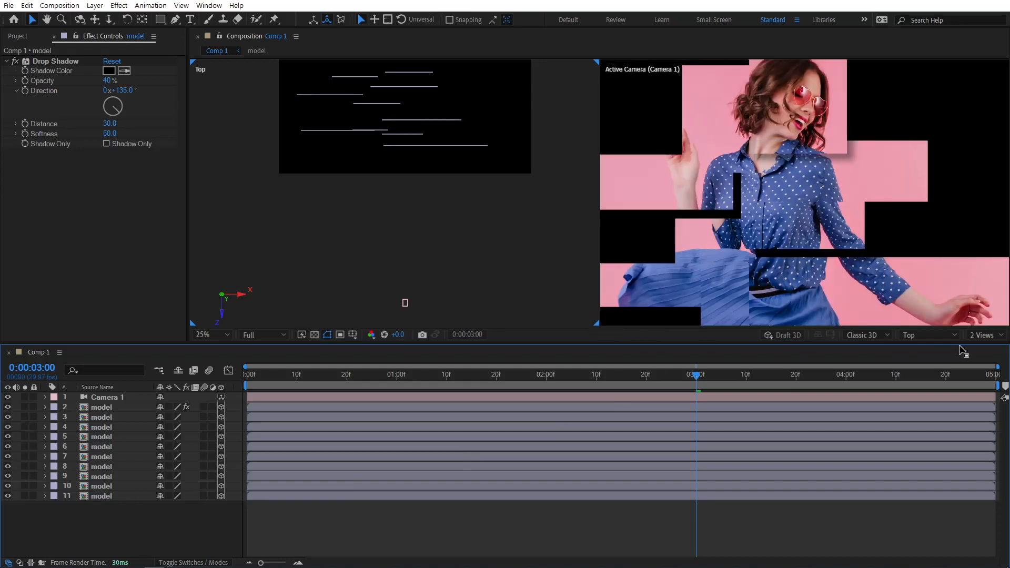
{"action": "left_click", "coordinate": [981, 336]}
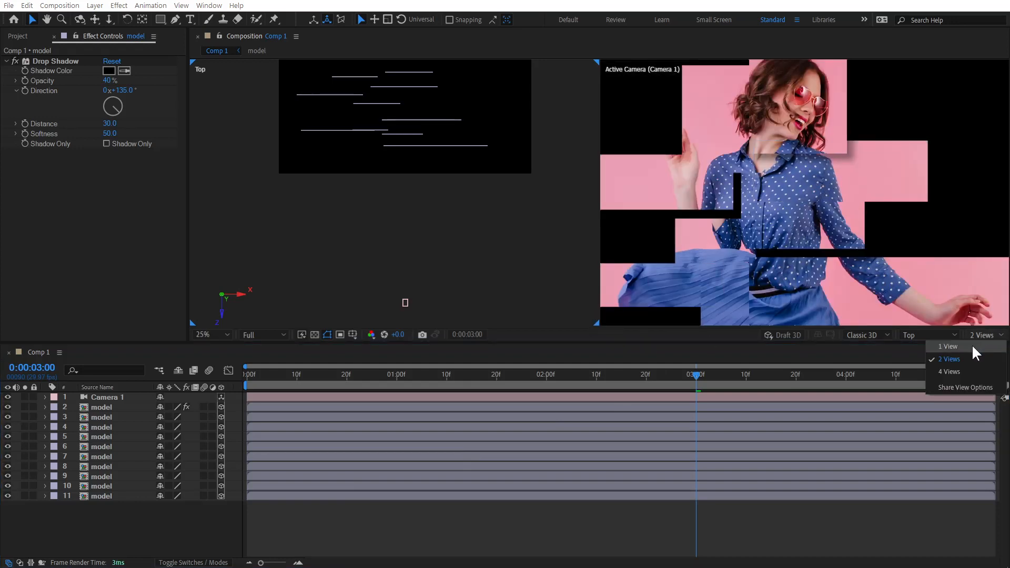
{"action": "left_click", "coordinate": [971, 362]}
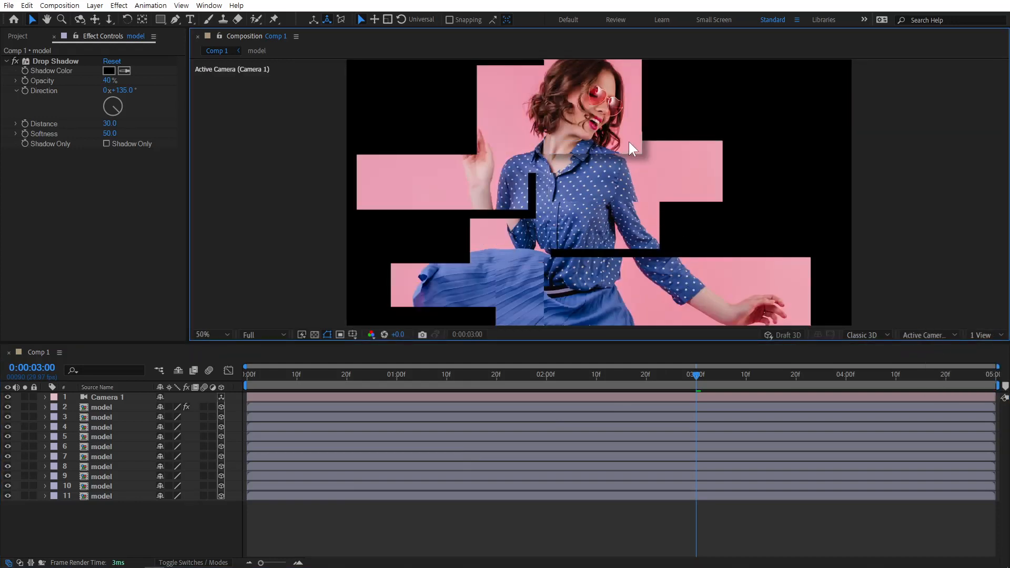
Copy the head layer's Drop Shadow effect onto model layers 3 through 11.
{"action": "left_click", "coordinate": [67, 61]}
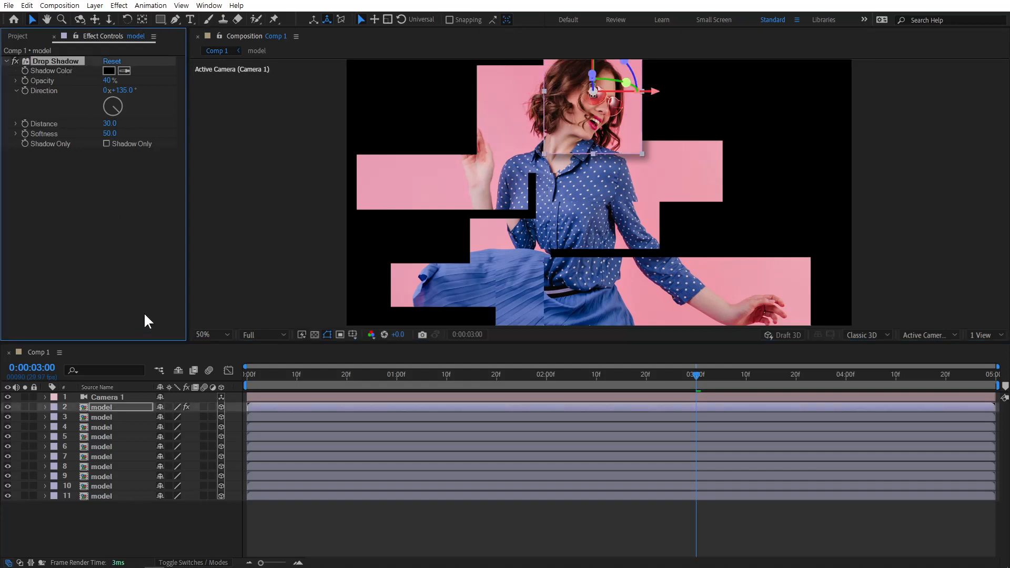
{"action": "key", "text": "ctrl+c"}
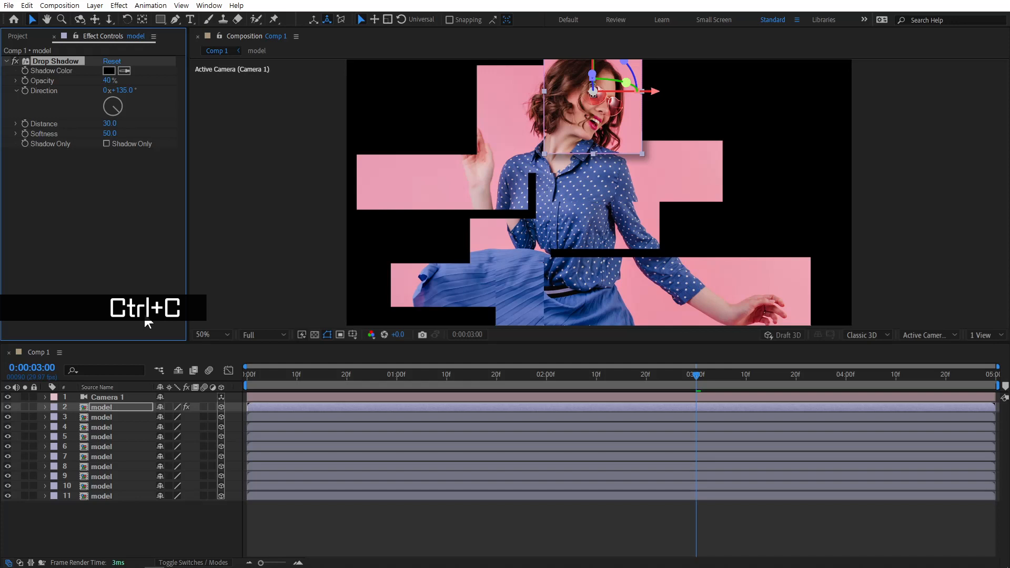
{"action": "left_click", "coordinate": [109, 416]}
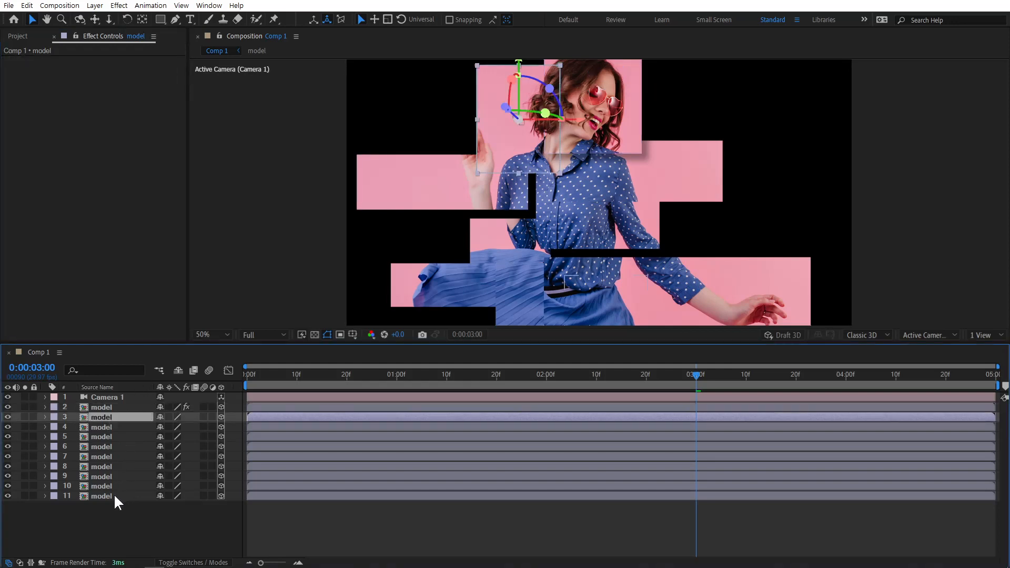
{"action": "left_click", "coordinate": [115, 496], "text": "shift"}
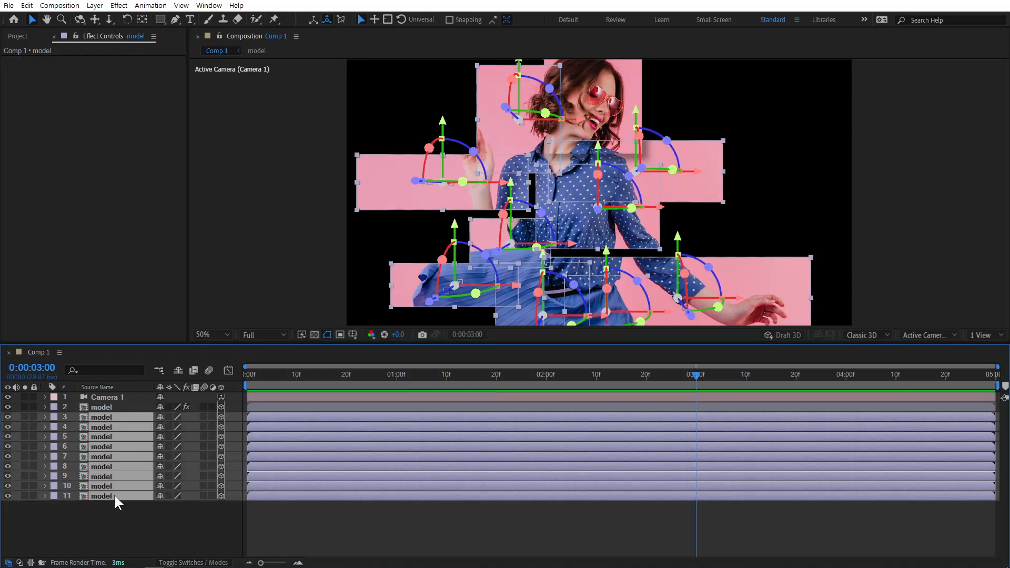
{"action": "key", "text": "ctrl+v"}
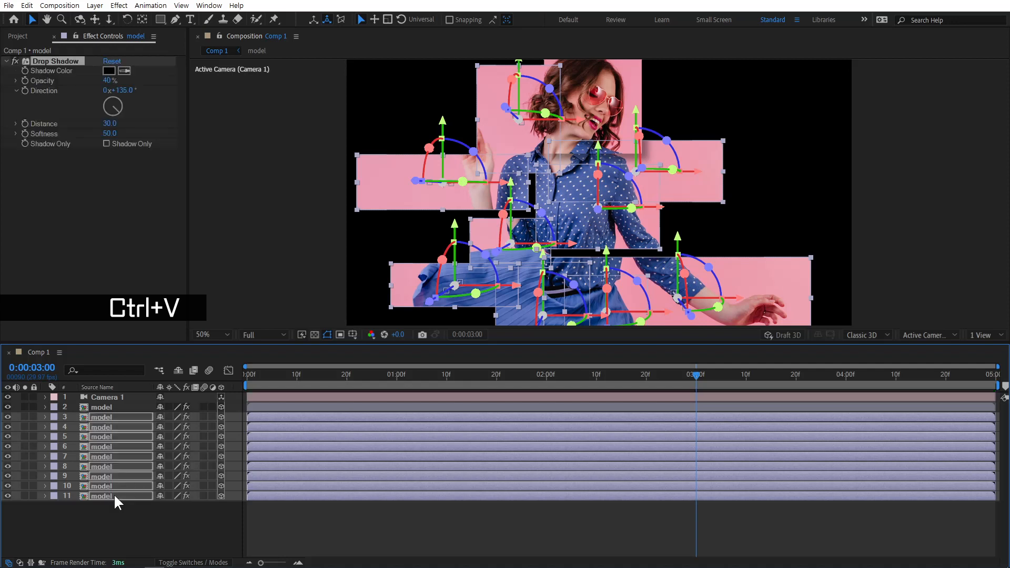
{"action": "left_click", "coordinate": [185, 522]}
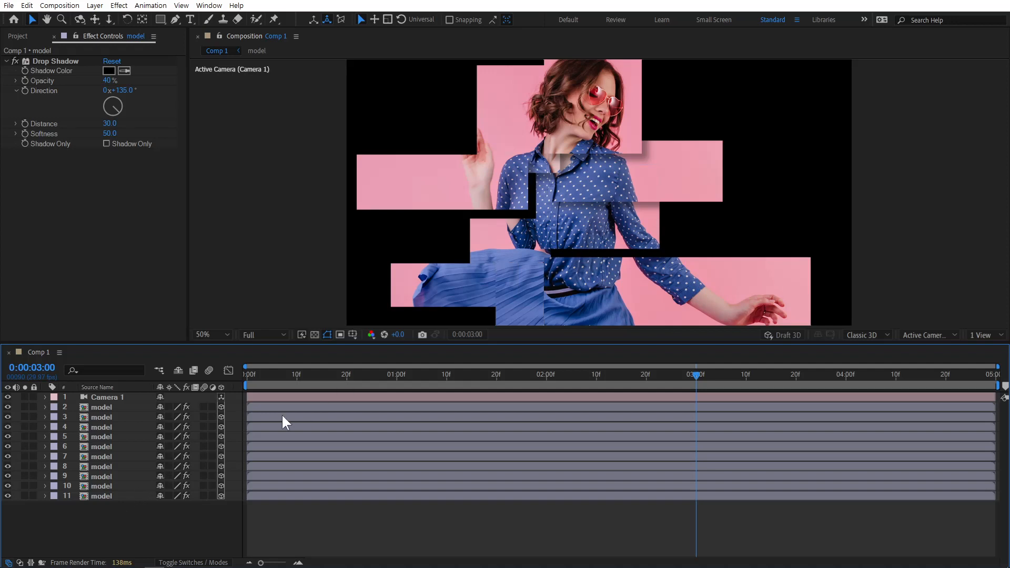
Create a 1920 by 1080 px solid in pink E37391 and place it beneath all model layers as the background.
{"action": "right_click", "coordinate": [109, 515]}
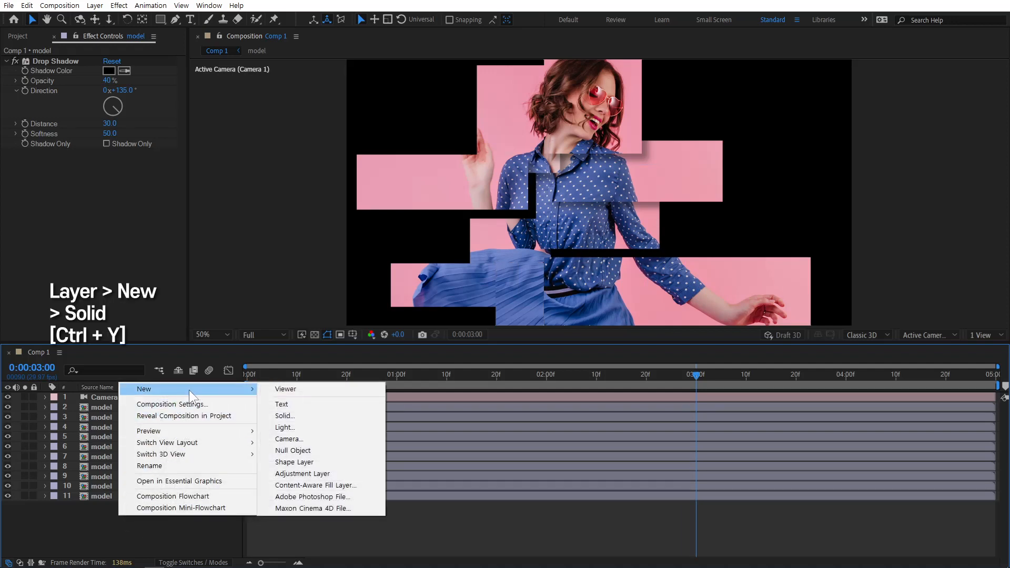
{"action": "left_click", "coordinate": [287, 415]}
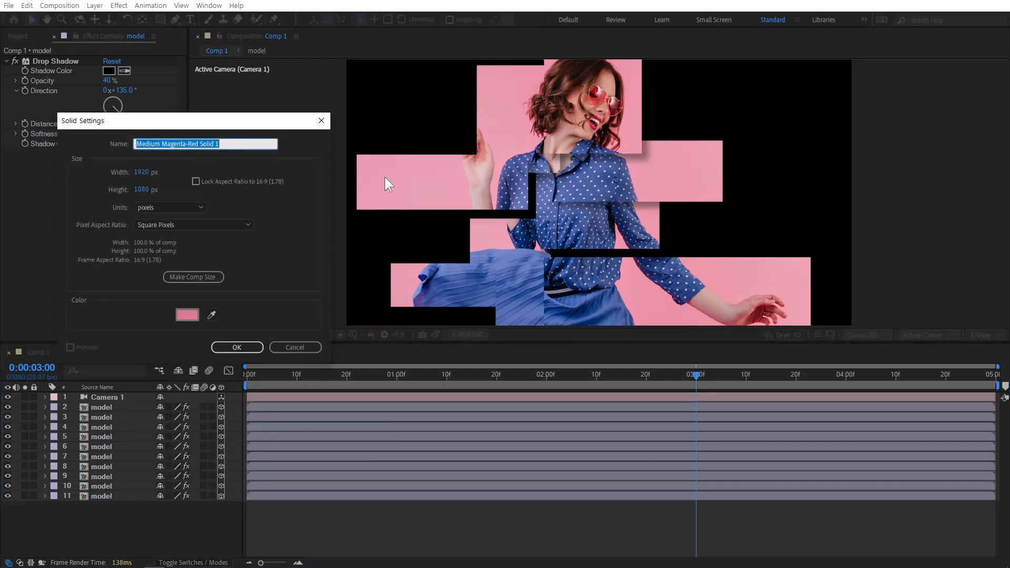
{"action": "left_click", "coordinate": [211, 314]}
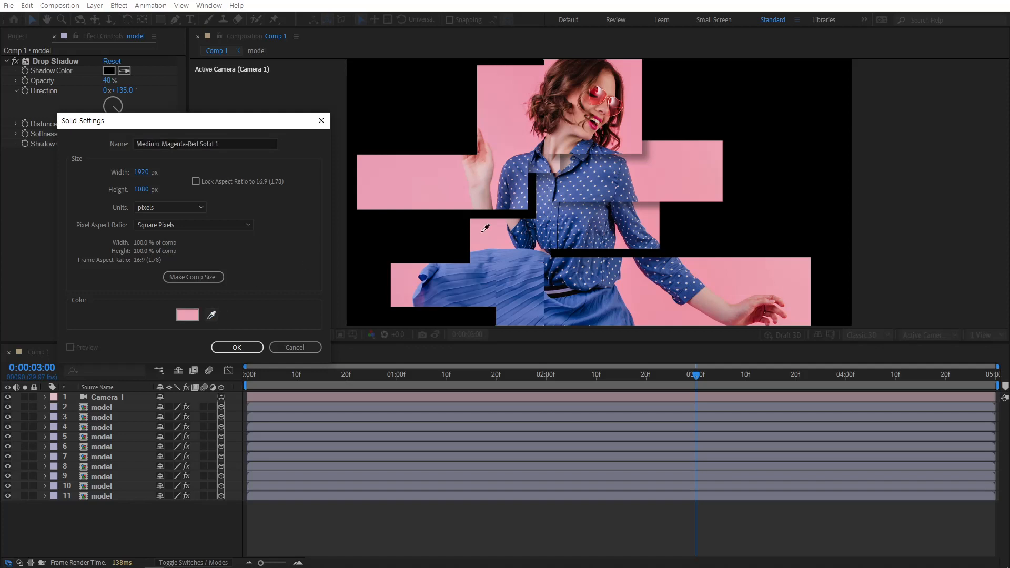
{"action": "left_click", "coordinate": [188, 315]}
{"action": "left_click_drag", "start_coordinate": [65, 220], "coordinate": [88, 225]}
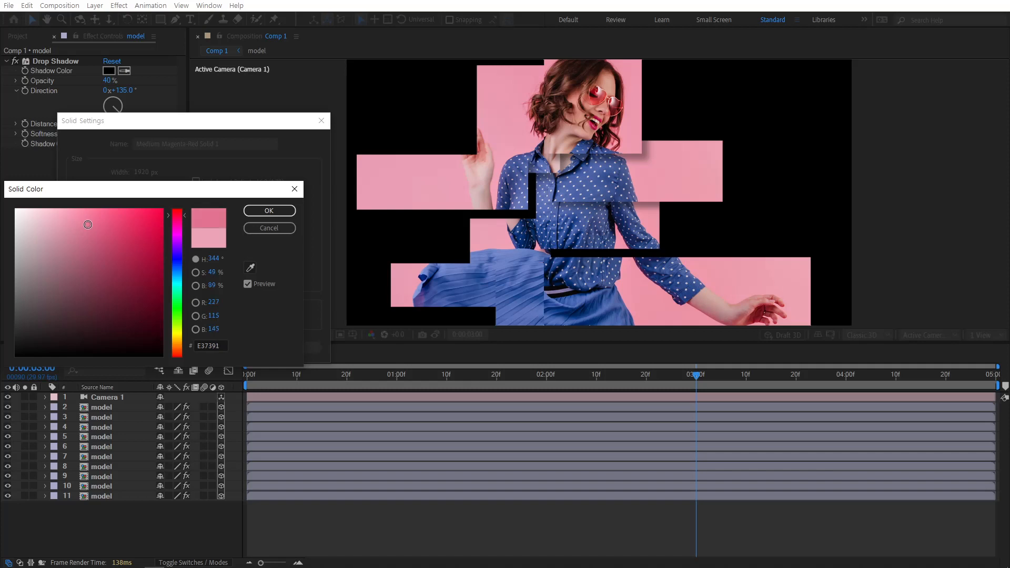
{"action": "left_click", "coordinate": [268, 214]}
{"action": "left_click", "coordinate": [243, 346]}
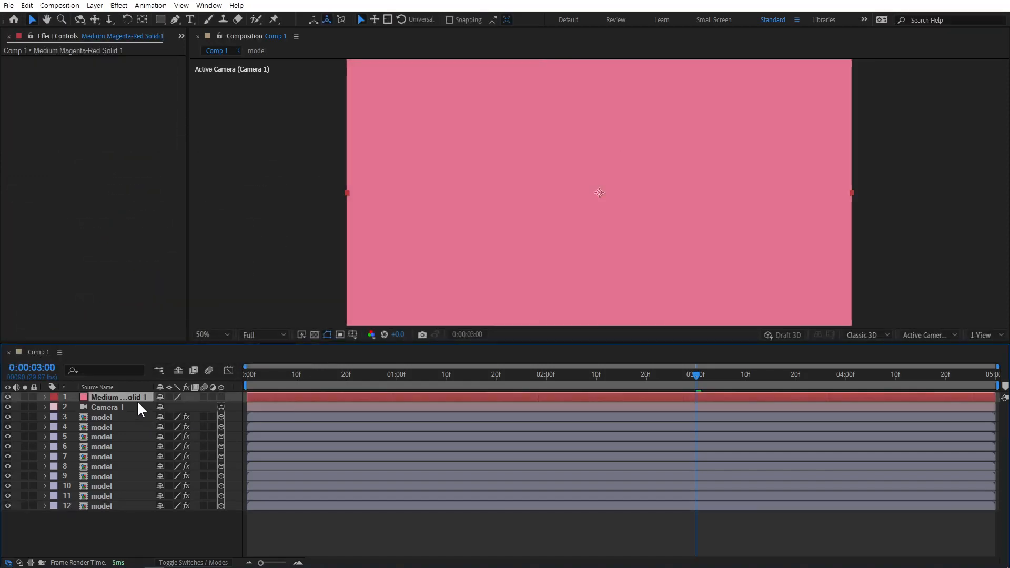
{"action": "left_click_drag", "start_coordinate": [137, 396], "coordinate": [135, 516]}
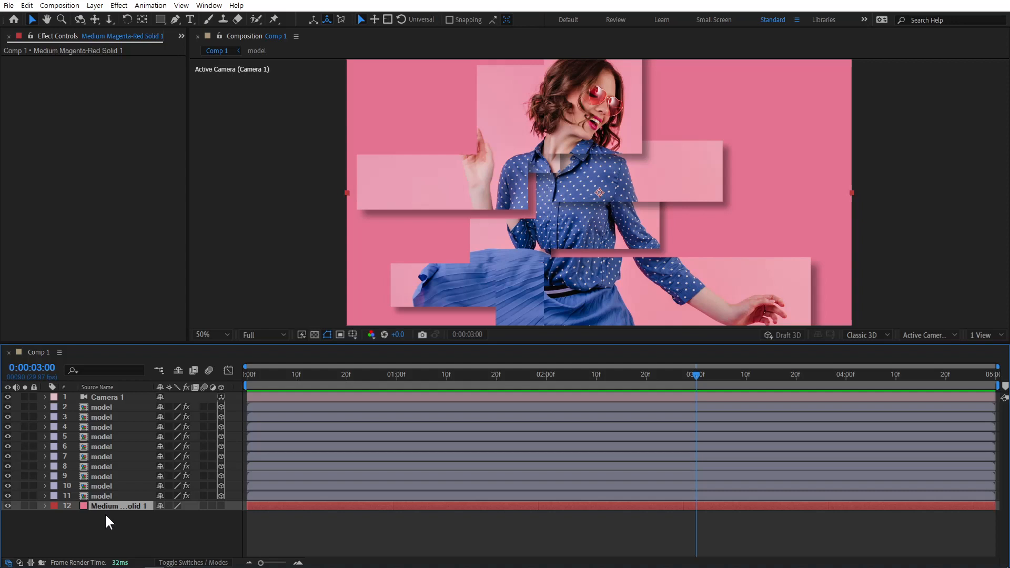
Apply CC Vignette to the pink background solid with Amount 77 and Angle of View 38.8, comparing the effect off and on.
{"action": "right_click", "coordinate": [112, 508]}
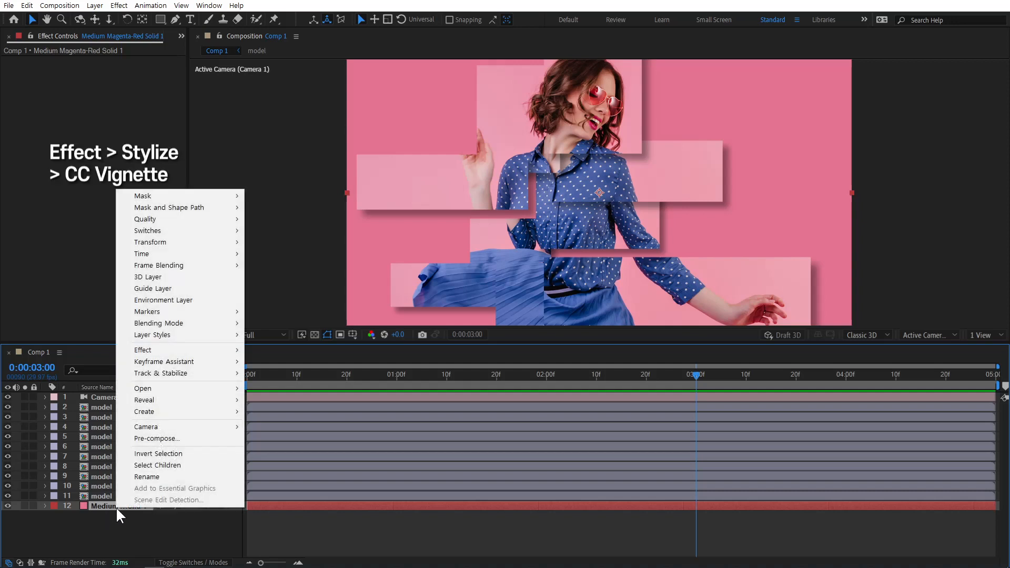
{"action": "mouse_move", "coordinate": [191, 349]}
{"action": "mouse_move", "coordinate": [351, 303]}
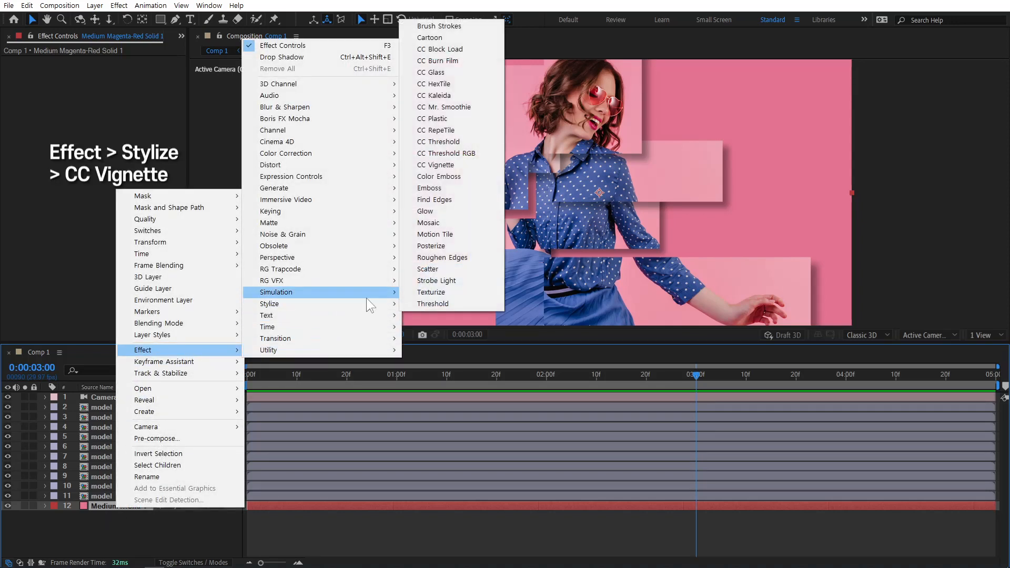
{"action": "left_click", "coordinate": [463, 166]}
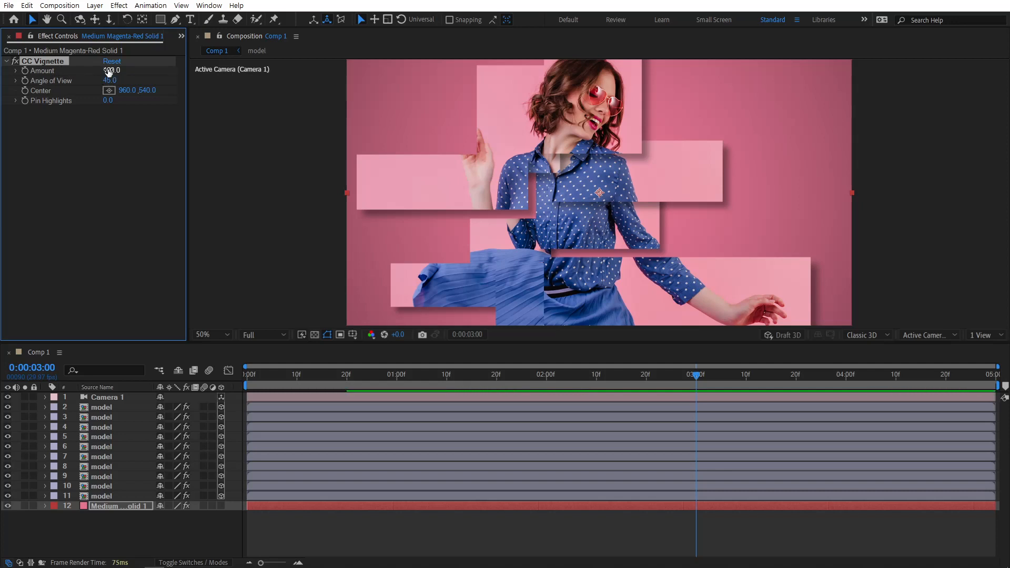
{"action": "left_click_drag", "start_coordinate": [139, 70], "coordinate": [108, 89]}
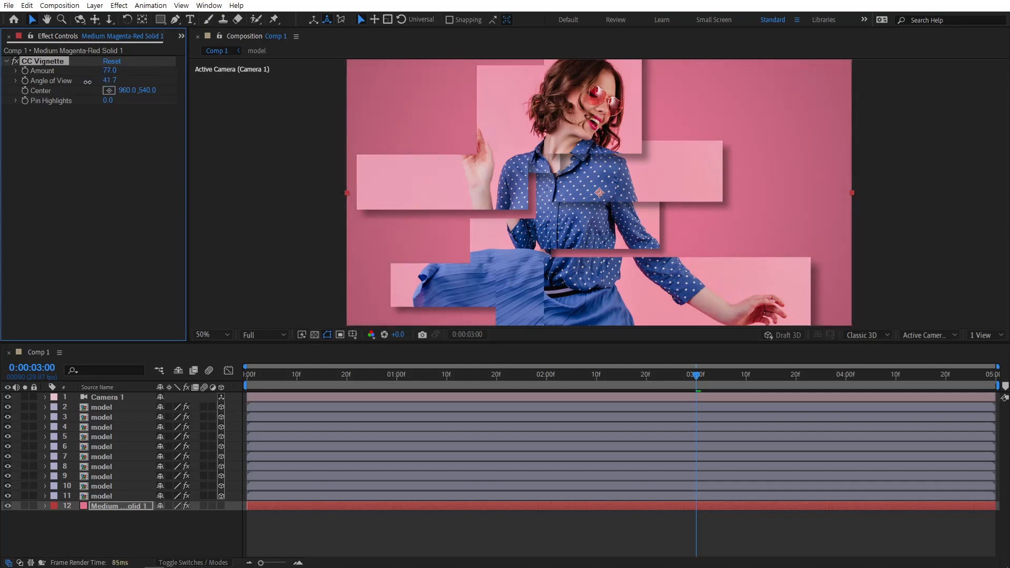
{"action": "left_click", "coordinate": [15, 61]}
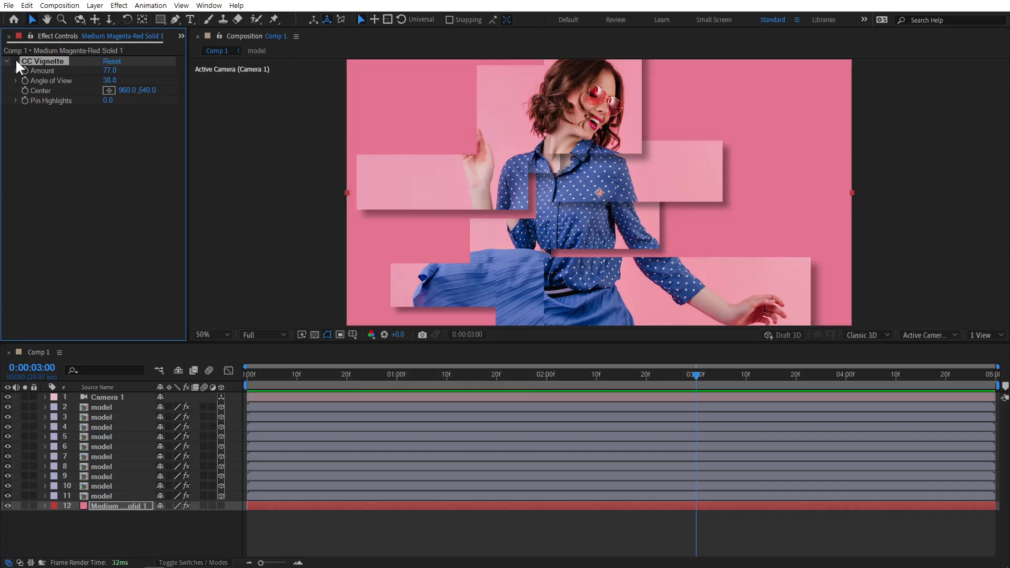
{"action": "left_click", "coordinate": [15, 61]}
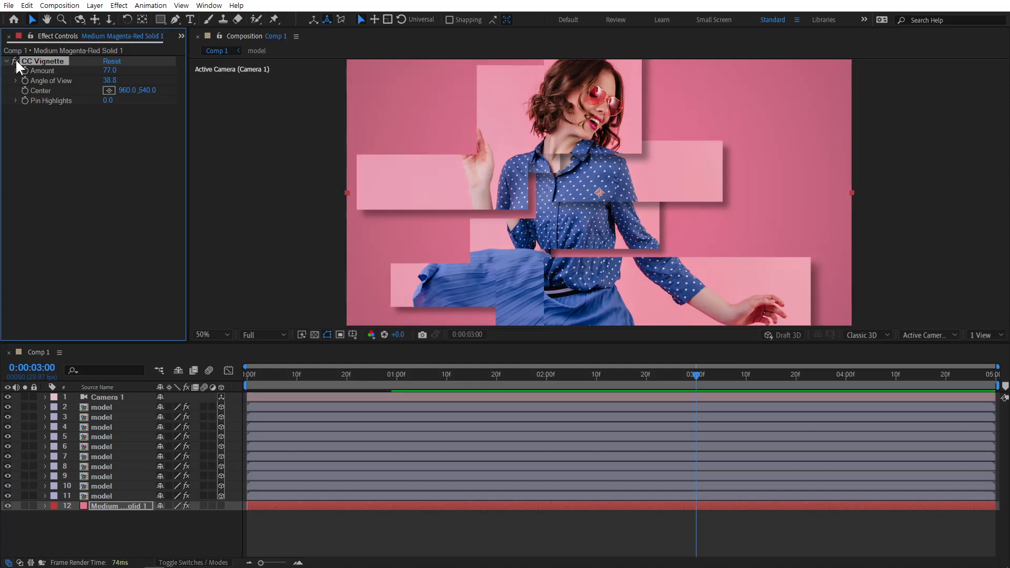
{"action": "left_click", "coordinate": [89, 178]}
{"action": "left_click", "coordinate": [171, 535]}
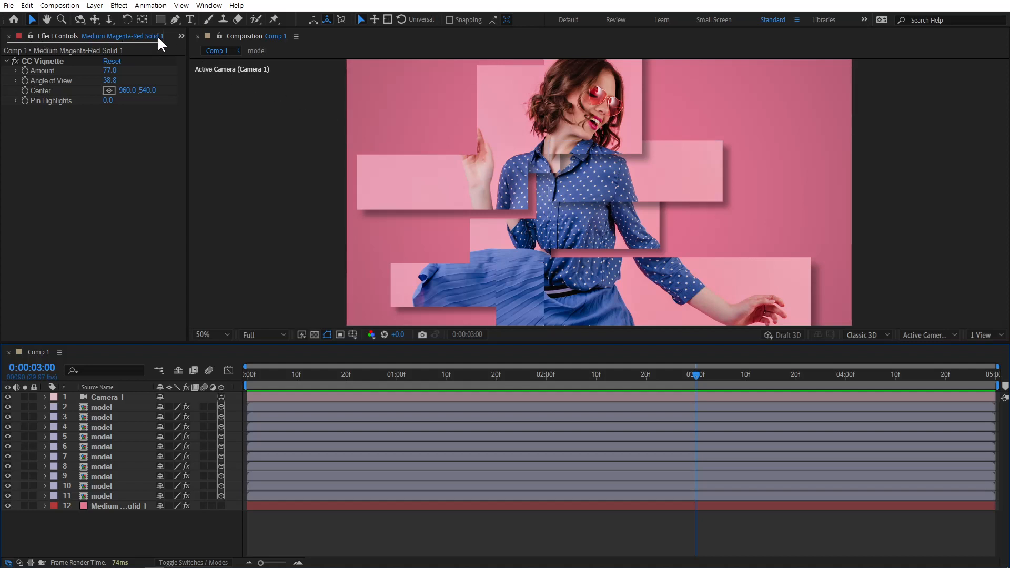
Add model.jpg to Comp 1 as the top layer and reposition it so the woman's head is inside the frame.
{"action": "left_click", "coordinate": [180, 35]}
{"action": "left_click", "coordinate": [206, 48]}
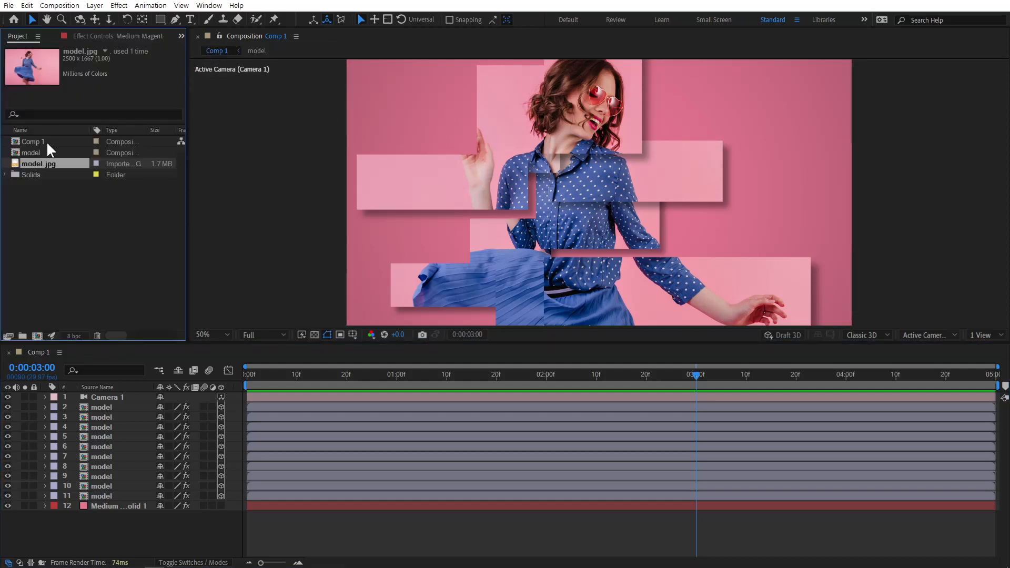
{"action": "left_click_drag", "start_coordinate": [55, 165], "coordinate": [122, 398]}
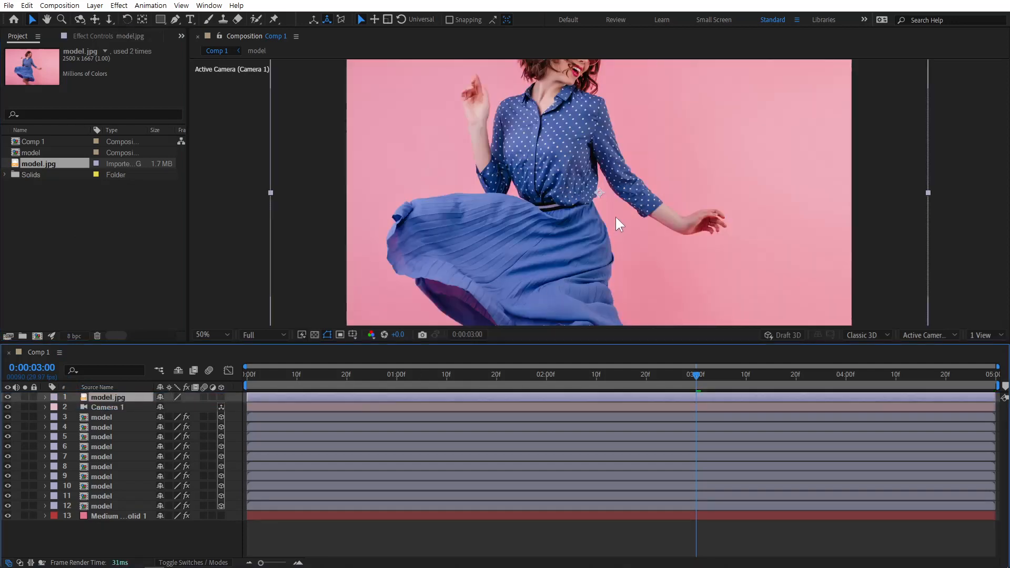
{"action": "left_click_drag", "start_coordinate": [656, 197], "coordinate": [604, 263]}
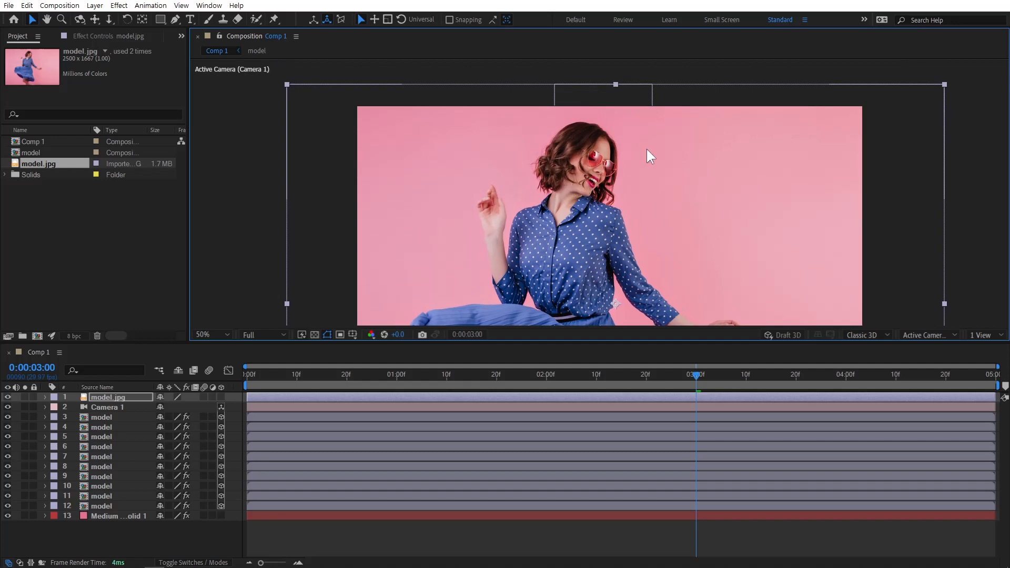
Draw a thin horizontal rectangular mask on the model.jpg layer, running from the sunglasses past the face.
{"action": "left_click", "coordinate": [160, 20]}
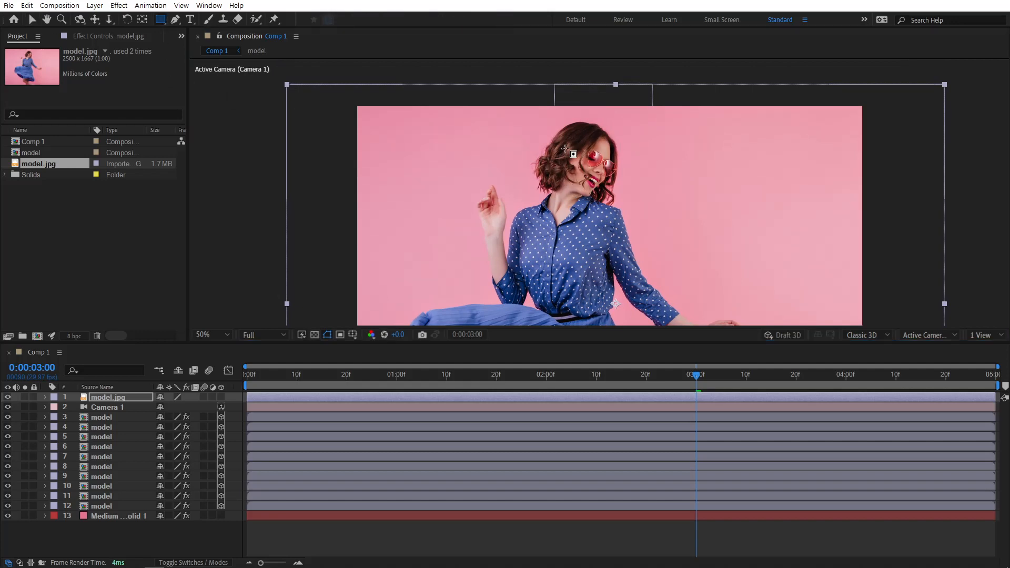
{"action": "left_click_drag", "start_coordinate": [551, 153], "coordinate": [686, 174]}
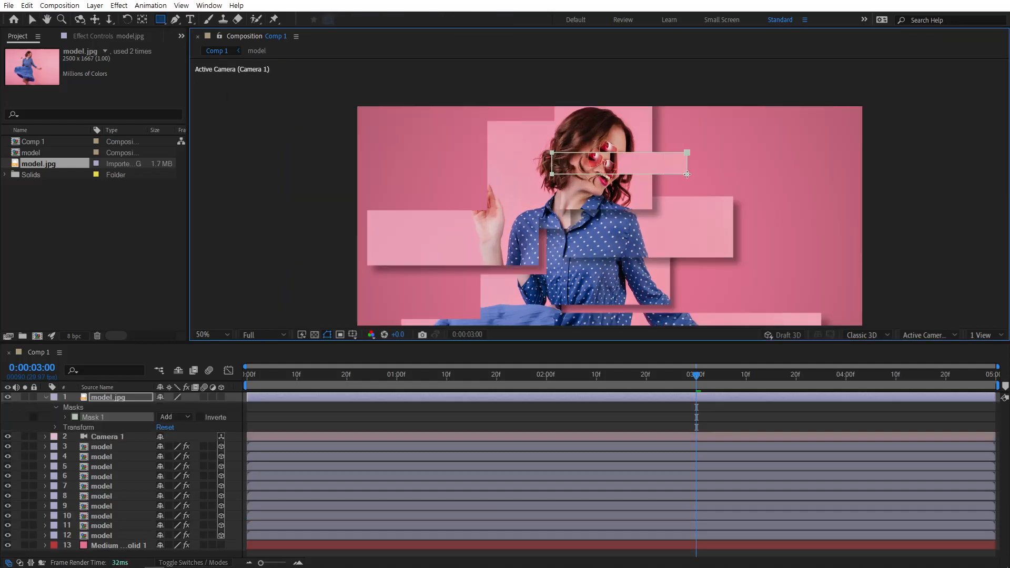
Move the anchor point of the thin sunglasses strip on the model.jpg layer to the strip's centre.
{"action": "left_click", "coordinate": [32, 19]}
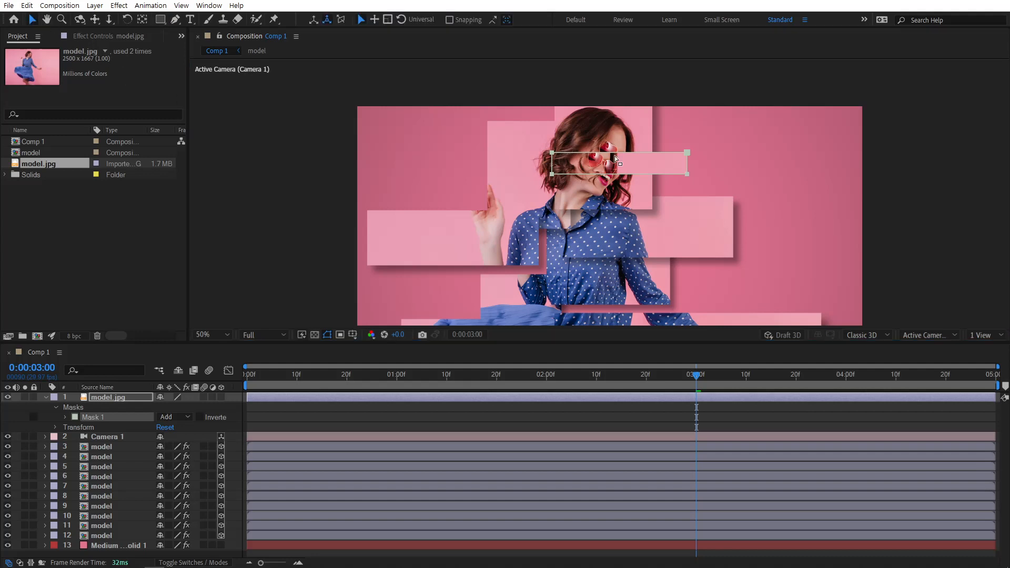
{"action": "left_click", "coordinate": [640, 177]}
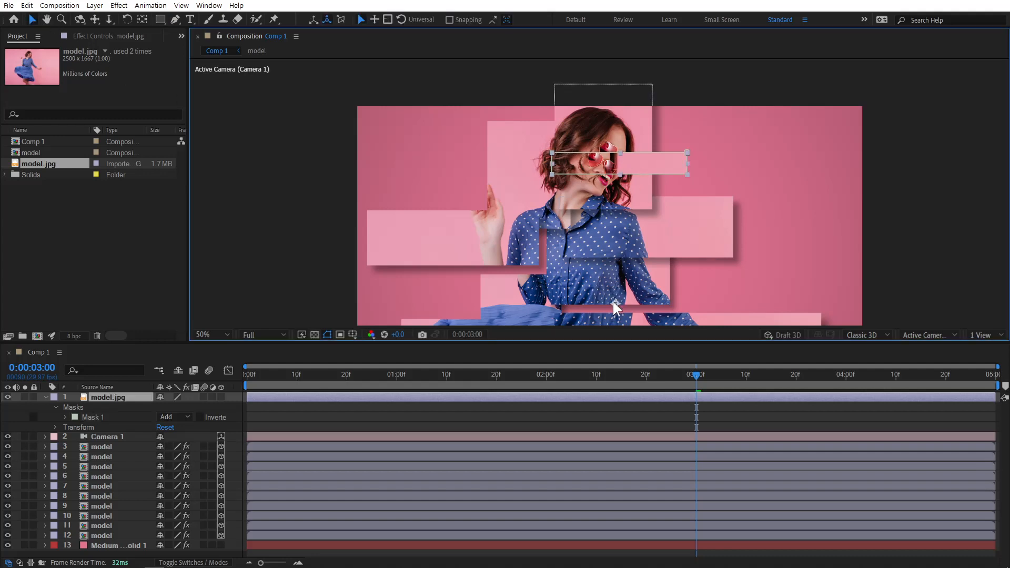
{"action": "left_click", "coordinate": [142, 21]}
{"action": "left_click_drag", "start_coordinate": [614, 303], "coordinate": [622, 168]}
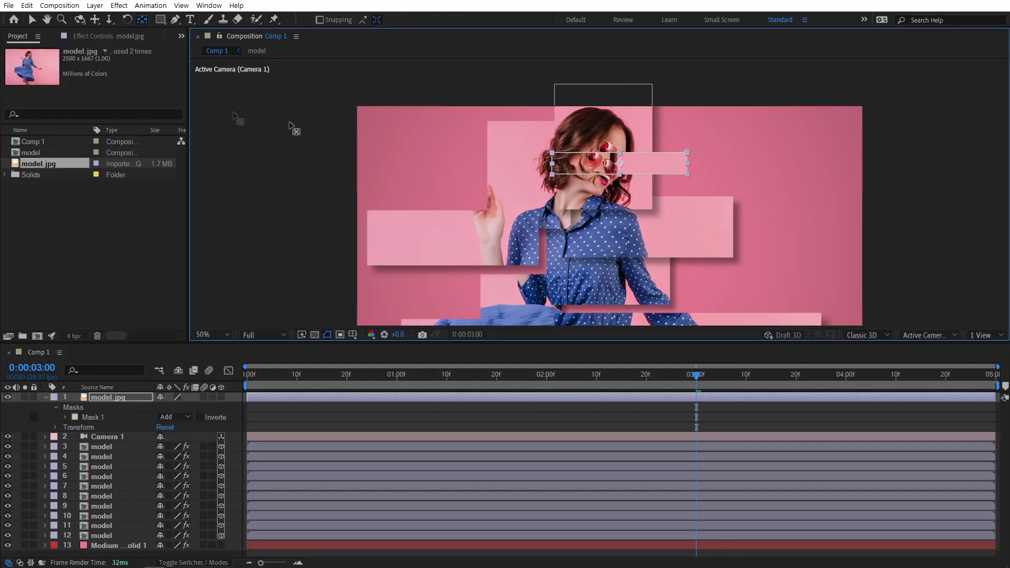
{"action": "left_click", "coordinate": [32, 19]}
Duplicate the sunglasses strip layer, fit the copy's mask over the raised hand and shoulder, shorten it, and centre its anchor point.
{"action": "left_click", "coordinate": [106, 397]}
{"action": "key", "text": "ctrl+d"}
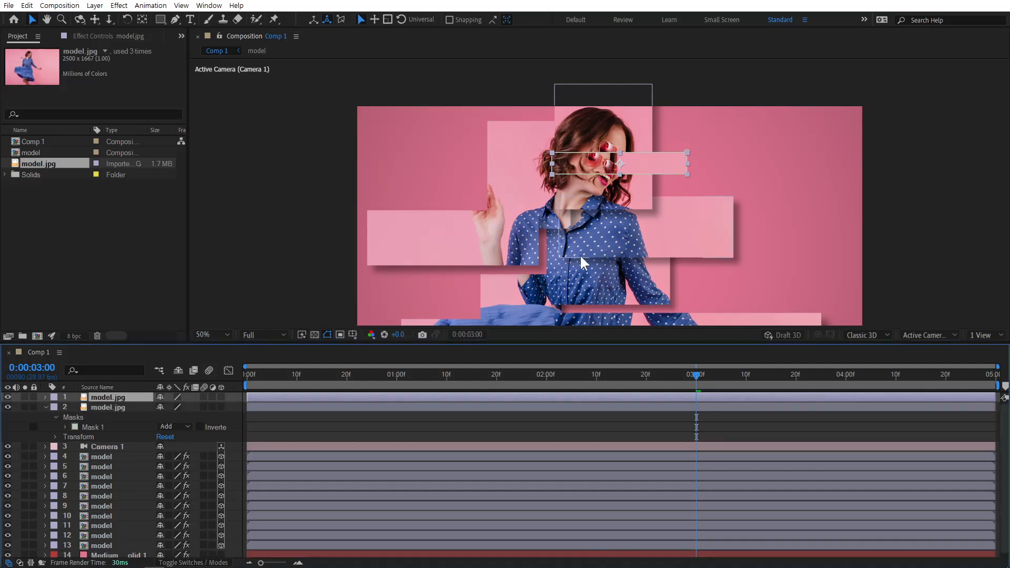
{"action": "left_click", "coordinate": [687, 175]}
{"action": "left_click_drag", "start_coordinate": [661, 174], "coordinate": [553, 230]}
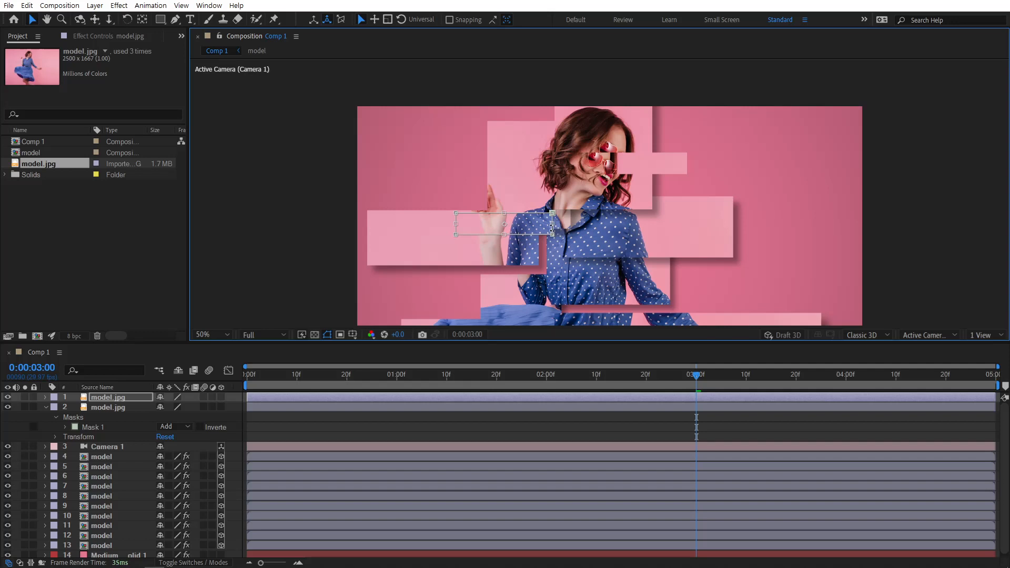
{"action": "left_click_drag", "start_coordinate": [454, 223], "coordinate": [470, 224]}
{"action": "left_click", "coordinate": [142, 19]}
{"action": "left_click", "coordinate": [536, 224]}
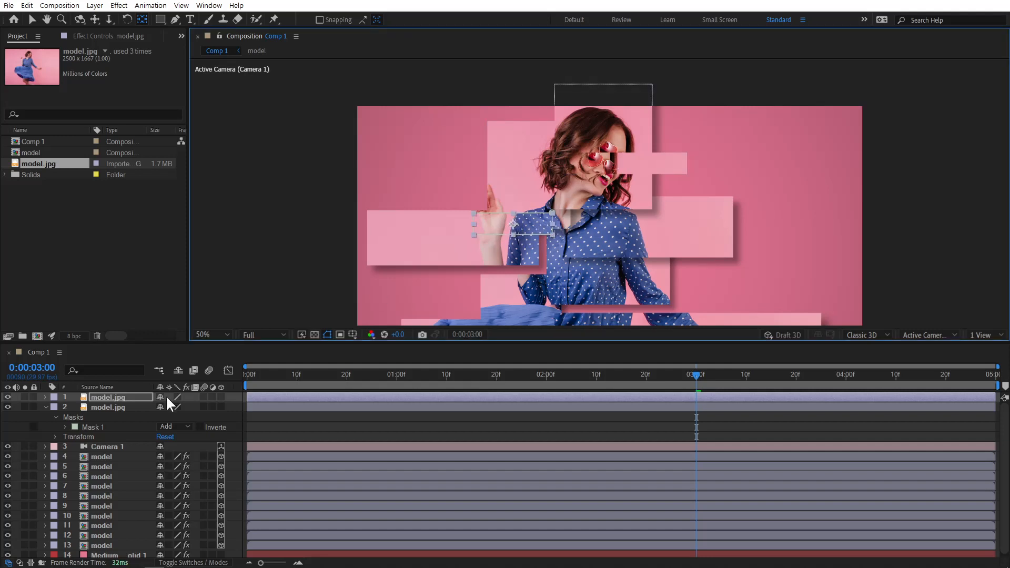
Duplicate the strip layer twice more, placing one masked copy over the torso and one over the outstretched forearm.
{"action": "left_click", "coordinate": [118, 394]}
{"action": "key", "text": "ctrl+d"}
{"action": "left_click_drag", "start_coordinate": [530, 234], "coordinate": [582, 196]}
{"action": "left_click", "coordinate": [32, 20]}
{"action": "left_click", "coordinate": [110, 397]}
{"action": "key", "text": "ctrl+d"}
{"action": "double_click", "coordinate": [639, 271]}
{"action": "left_click_drag", "start_coordinate": [583, 195], "coordinate": [655, 268]}
{"action": "left_click_drag", "start_coordinate": [590, 261], "coordinate": [369, 244]}
Duplicate the strip once more, place its mask over the far end of the flying skirt, and centre its anchor point.
{"action": "left_click", "coordinate": [126, 398]}
{"action": "key", "text": "ctrl+d"}
{"action": "left_click_drag", "start_coordinate": [369, 276], "coordinate": [369, 265]}
{"action": "left_click", "coordinate": [142, 20]}
{"action": "left_click_drag", "start_coordinate": [626, 264], "coordinate": [369, 254]}
{"action": "left_click", "coordinate": [33, 20]}
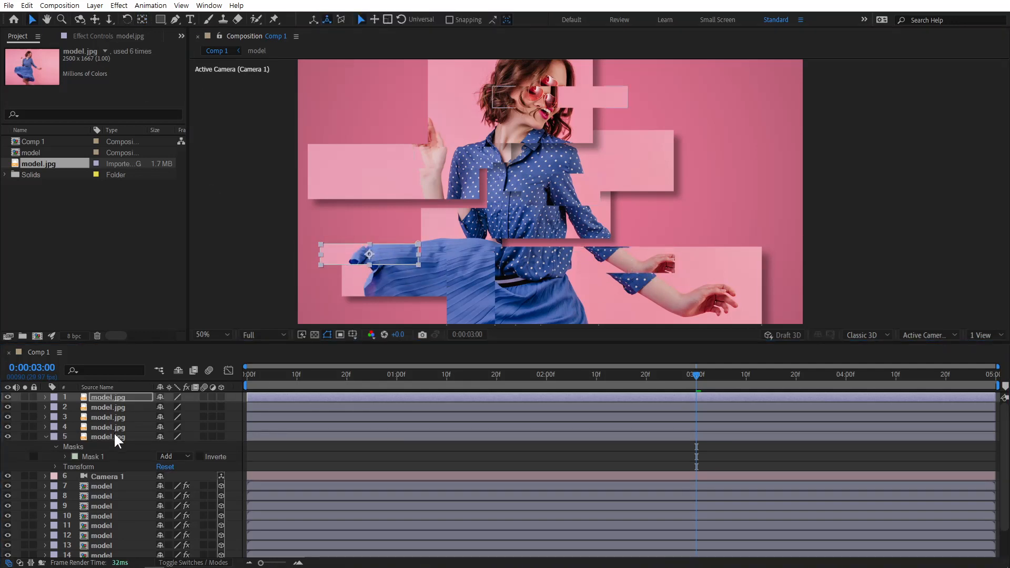
Move the five masked model.jpg strips off their original spots and spread them along the lower edge of the frame.
{"action": "left_click", "coordinate": [112, 438]}
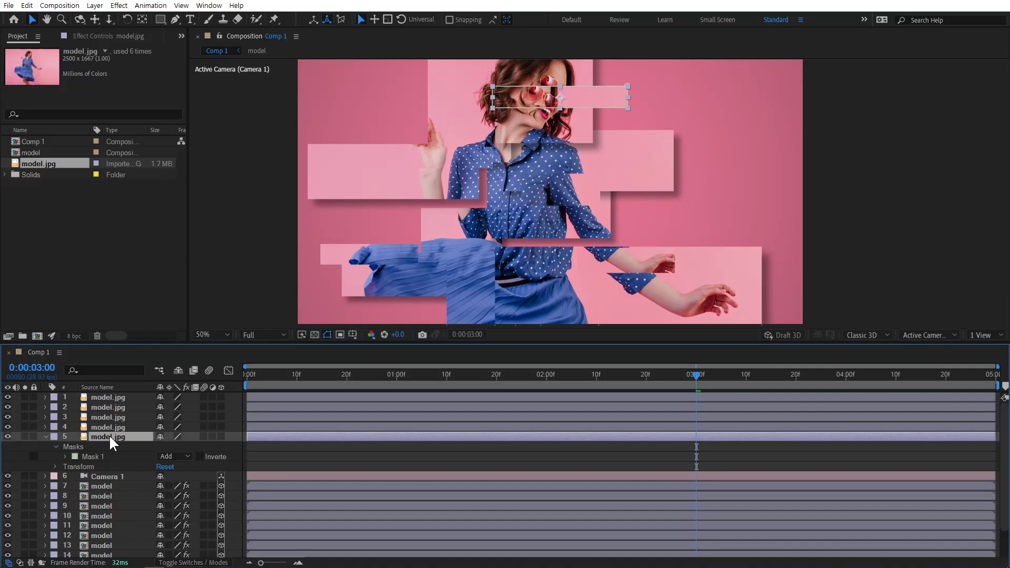
{"action": "scroll", "coordinate": [568, 253], "scroll_direction": "down", "scroll_amount": 2}
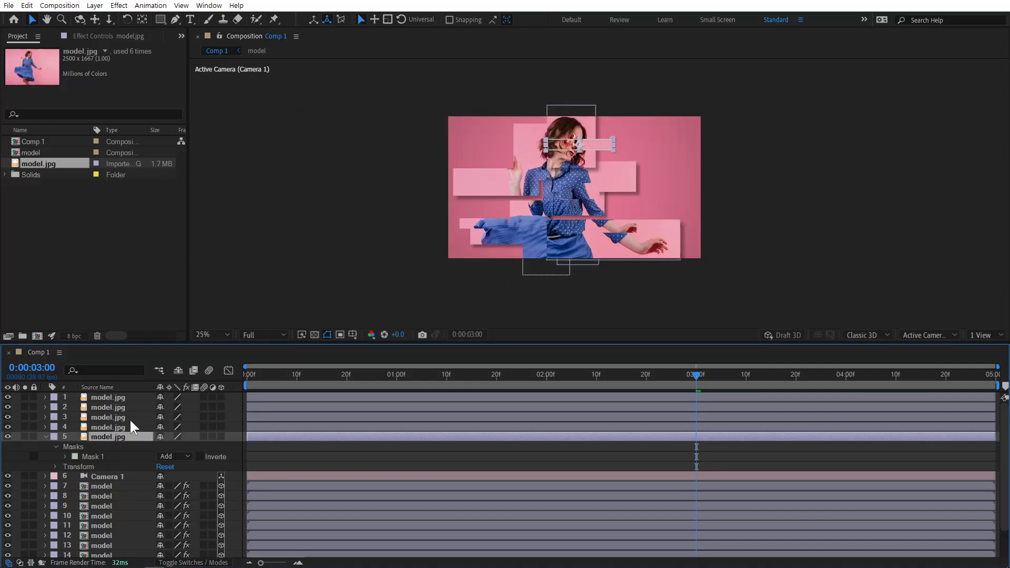
{"action": "left_click_drag", "start_coordinate": [589, 146], "coordinate": [551, 245]}
{"action": "left_click", "coordinate": [113, 427]}
{"action": "left_click_drag", "start_coordinate": [530, 176], "coordinate": [502, 253]}
{"action": "left_click_drag", "start_coordinate": [549, 245], "coordinate": [550, 239]}
{"action": "left_click", "coordinate": [108, 417]}
{"action": "left_click_drag", "start_coordinate": [561, 205], "coordinate": [657, 239]}
{"action": "left_click", "coordinate": [108, 407]}
{"action": "left_click", "coordinate": [108, 397]}
{"action": "left_click_drag", "start_coordinate": [489, 225], "coordinate": [468, 241]}
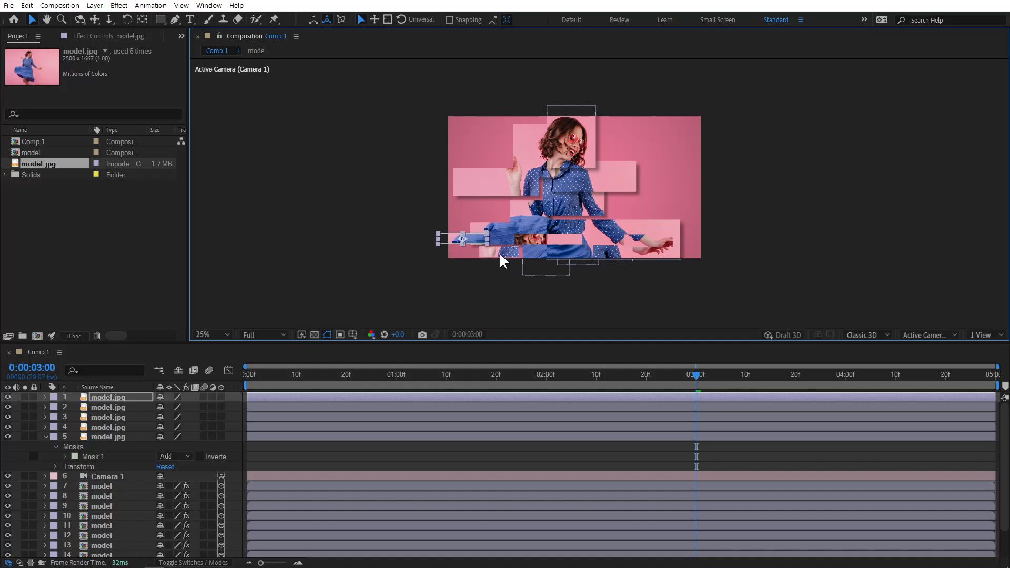
Make all five model.jpg strips 3D, show two views, move the strips forward to Z -500, and adjust their height.
{"action": "left_click", "coordinate": [125, 438], "text": "shift"}
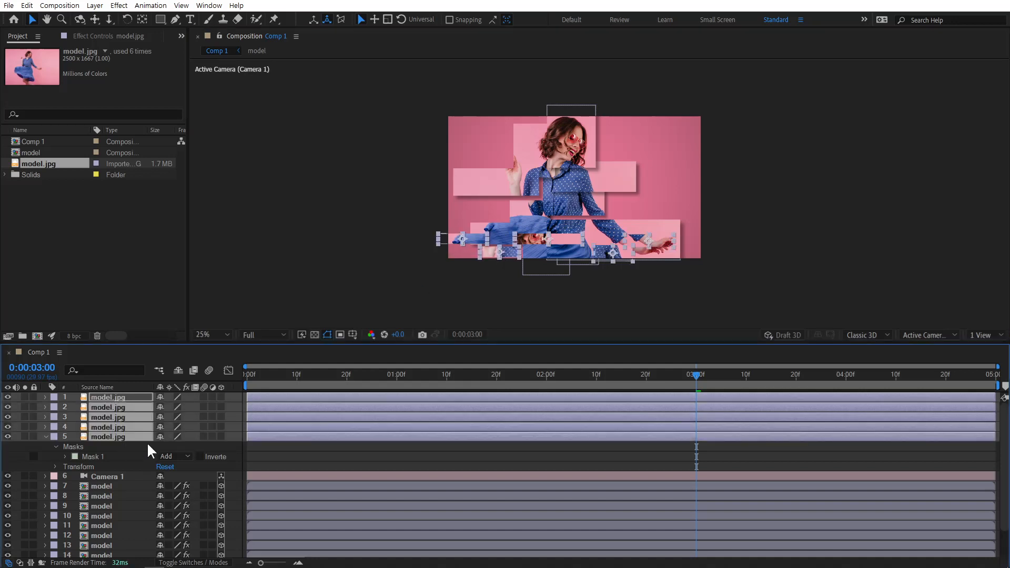
{"action": "left_click", "coordinate": [221, 398]}
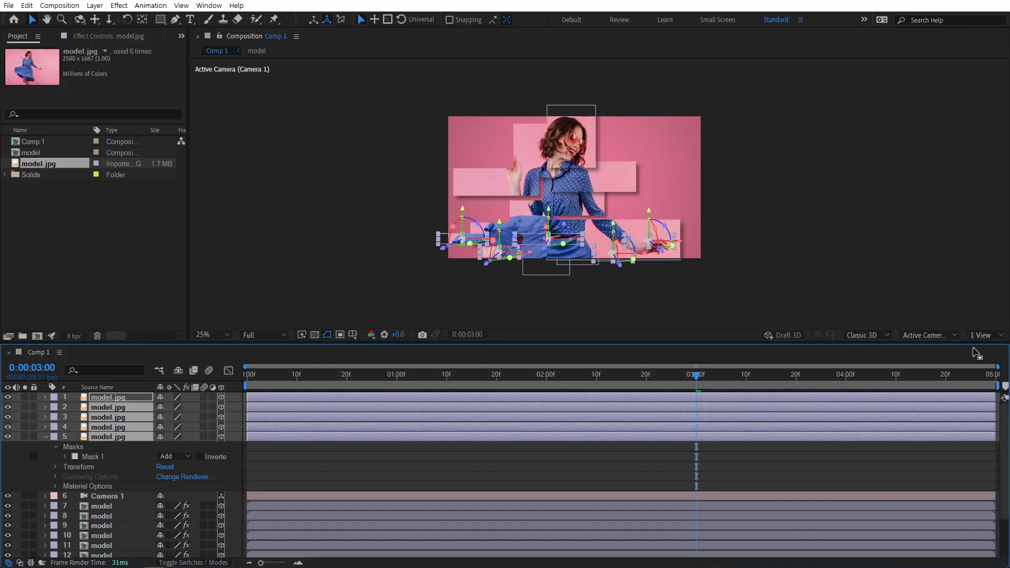
{"action": "left_click", "coordinate": [978, 339]}
{"action": "left_click", "coordinate": [970, 356]}
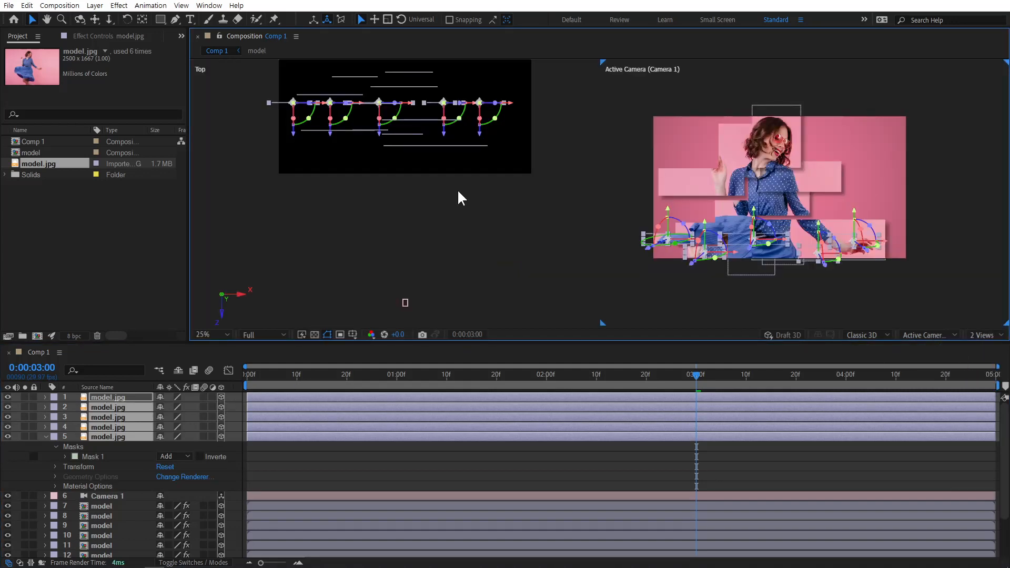
{"action": "left_click_drag", "start_coordinate": [444, 136], "coordinate": [446, 201]}
{"action": "left_click_drag", "start_coordinate": [740, 239], "coordinate": [737, 214]}
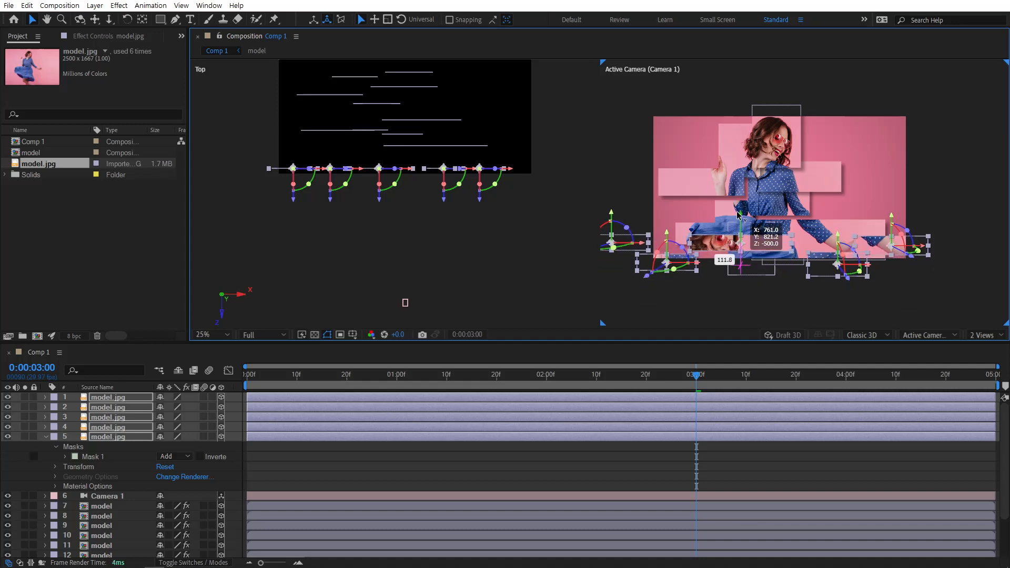
Shift the outermost model.jpg strips on both sides inward, towards the centre of the frame.
{"action": "left_click", "coordinate": [940, 188]}
{"action": "left_click", "coordinate": [893, 247]}
{"action": "left_click_drag", "start_coordinate": [875, 248], "coordinate": [843, 248]}
{"action": "left_click", "coordinate": [613, 245]}
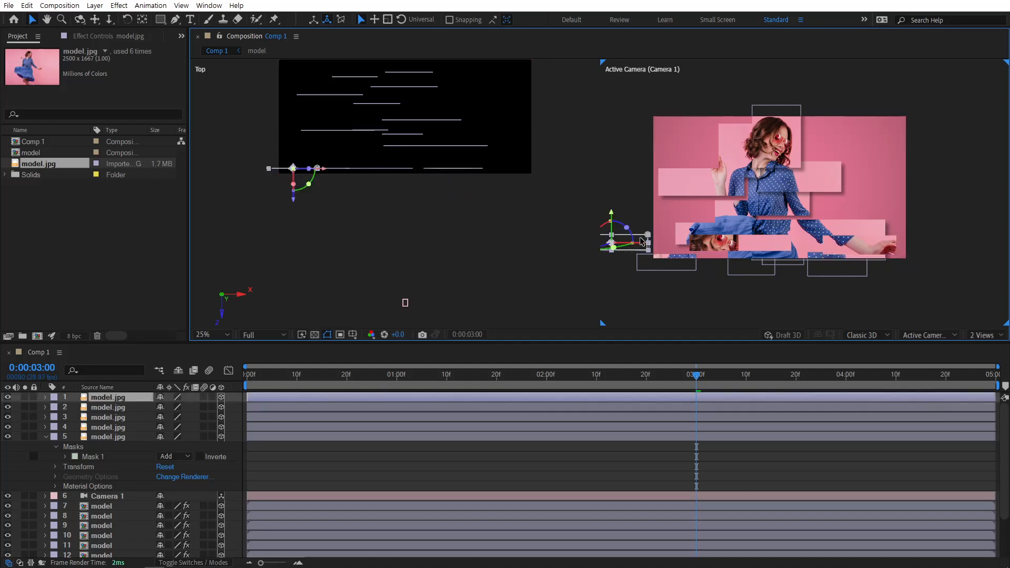
{"action": "left_click_drag", "start_coordinate": [639, 241], "coordinate": [687, 241]}
Stagger the model.jpg strips in depth by moving each one to a different Z distance in the Top view.
{"action": "left_click_drag", "start_coordinate": [343, 201], "coordinate": [353, 226]}
{"action": "left_click", "coordinate": [349, 168]}
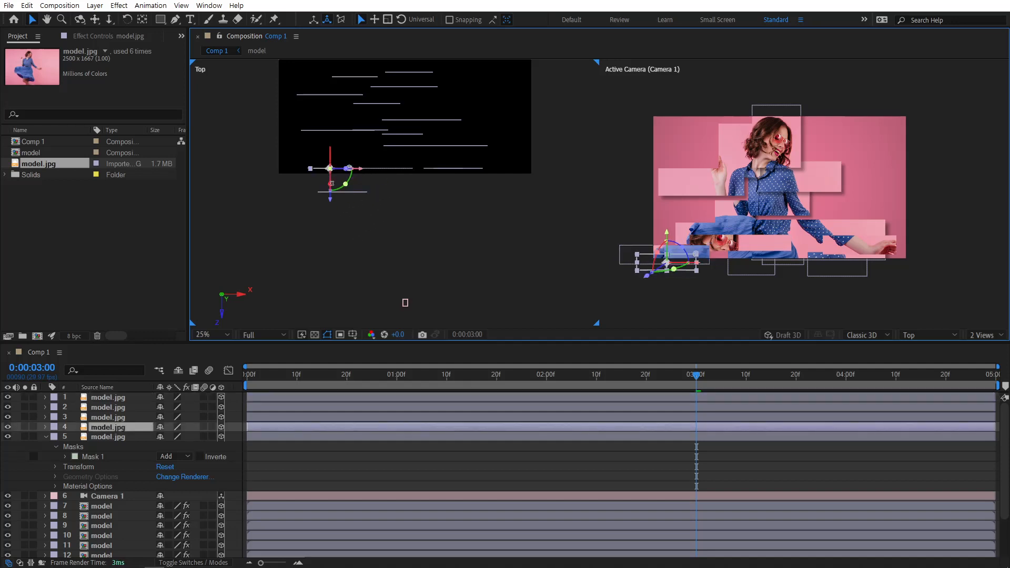
{"action": "left_click_drag", "start_coordinate": [332, 205], "coordinate": [378, 207]}
{"action": "left_click", "coordinate": [387, 169]}
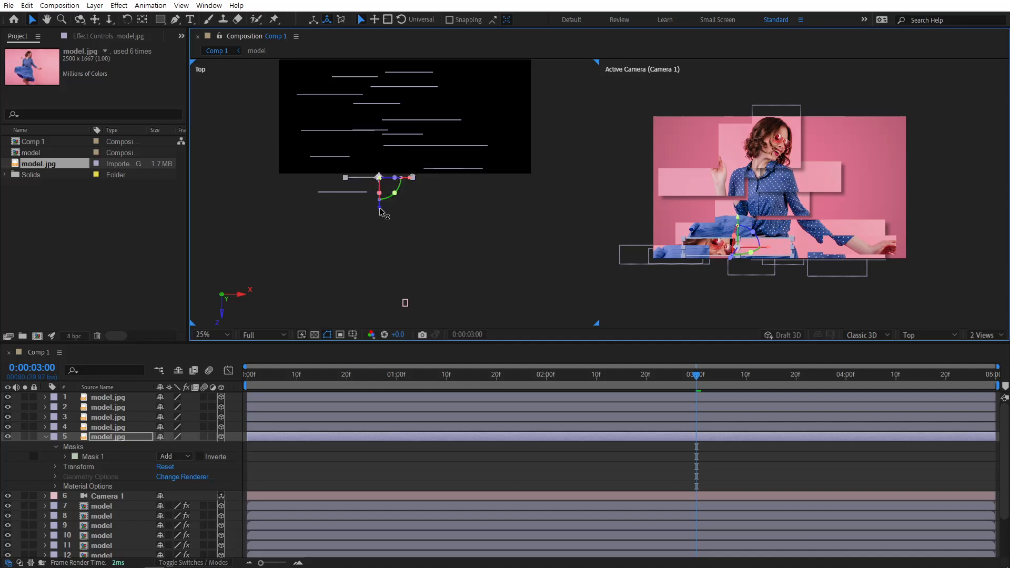
{"action": "left_click", "coordinate": [458, 168]}
{"action": "left_click_drag", "start_coordinate": [457, 201], "coordinate": [457, 225]}
{"action": "left_click", "coordinate": [538, 238]}
Scrub through the animation and fine-tune the starting depth of the model piece showing the raised hand at 0:00:00:00.
{"action": "left_click_drag", "start_coordinate": [247, 387], "coordinate": [872, 400]}
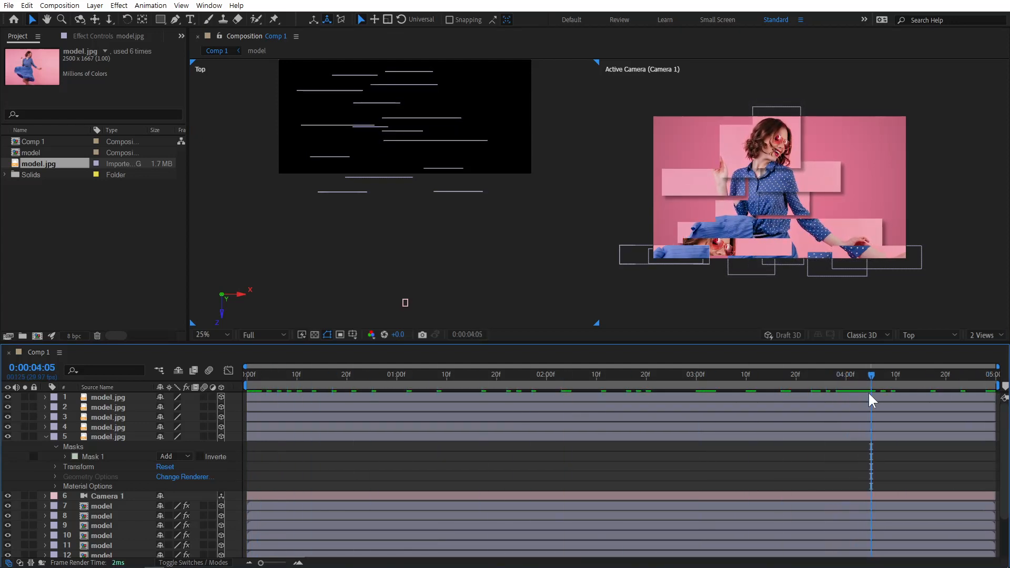
{"action": "left_click_drag", "start_coordinate": [884, 385], "coordinate": [997, 385]}
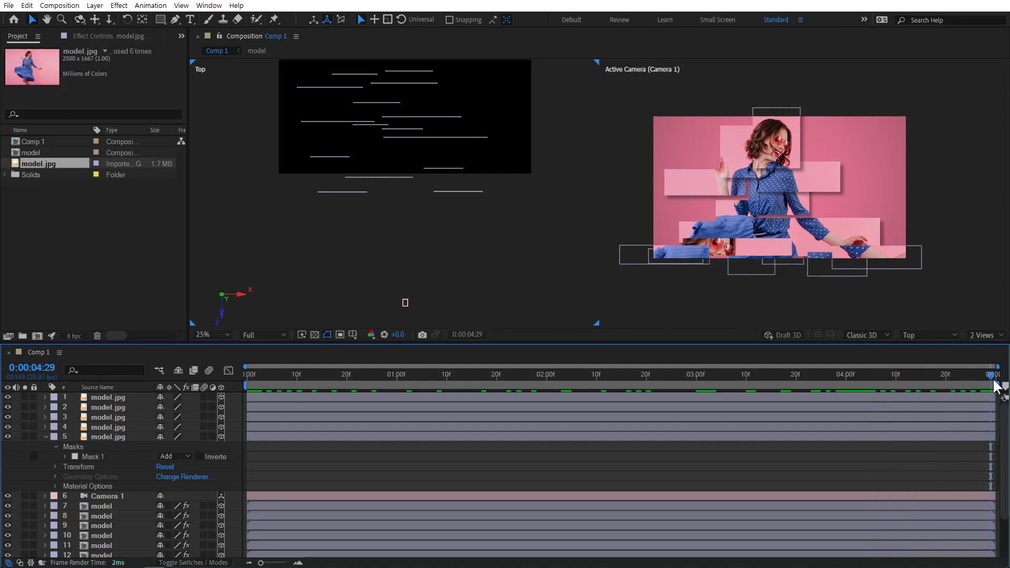
{"action": "left_click", "coordinate": [830, 381]}
{"action": "left_click_drag", "start_coordinate": [814, 387], "coordinate": [720, 408]}
{"action": "left_click", "coordinate": [693, 179]}
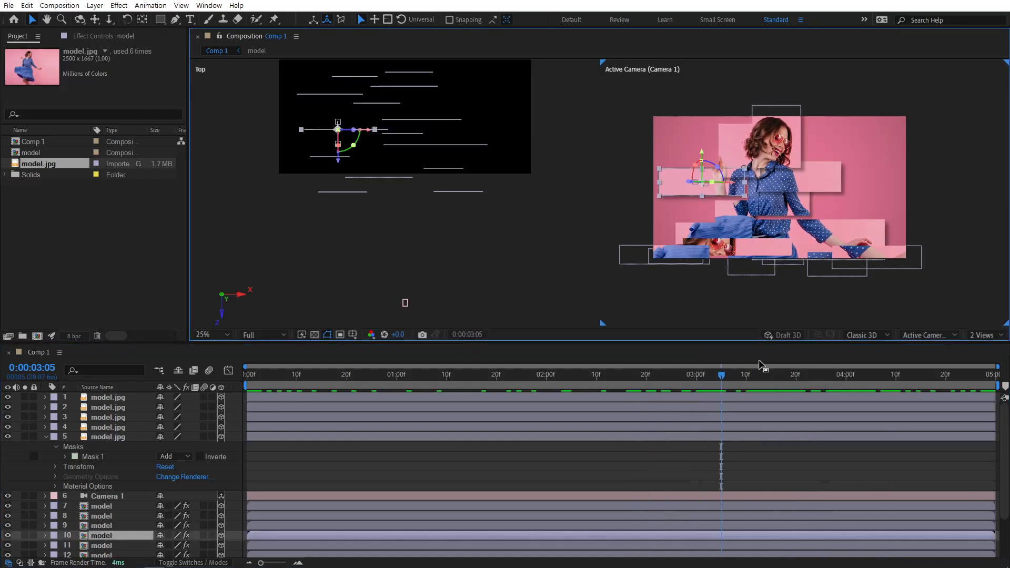
{"action": "left_click_drag", "start_coordinate": [723, 376], "coordinate": [582, 410]}
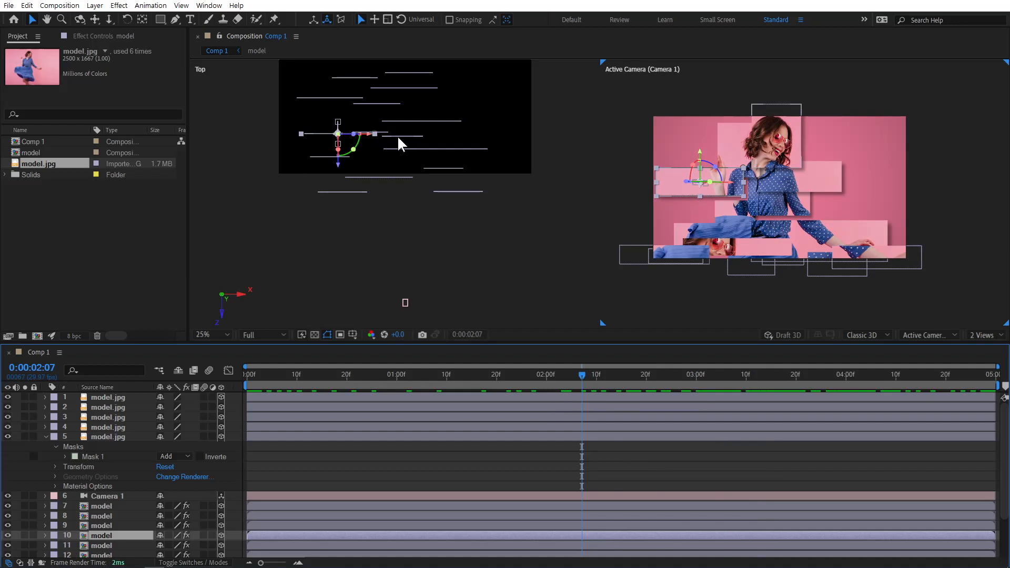
{"action": "left_click_drag", "start_coordinate": [428, 390], "coordinate": [174, 393]}
{"action": "left_click_drag", "start_coordinate": [339, 171], "coordinate": [339, 168]}
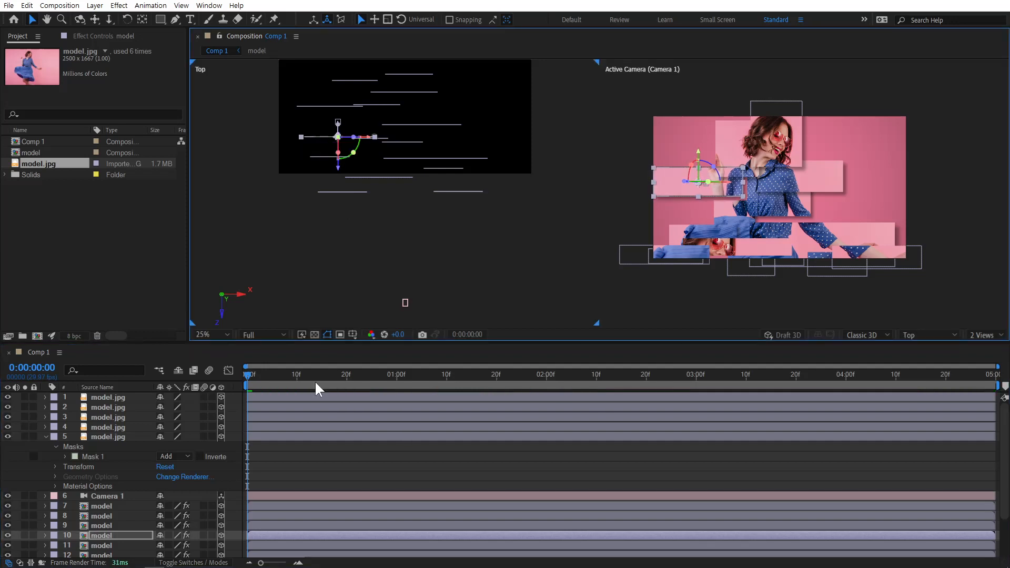
{"action": "left_click_drag", "start_coordinate": [268, 377], "coordinate": [1004, 398]}
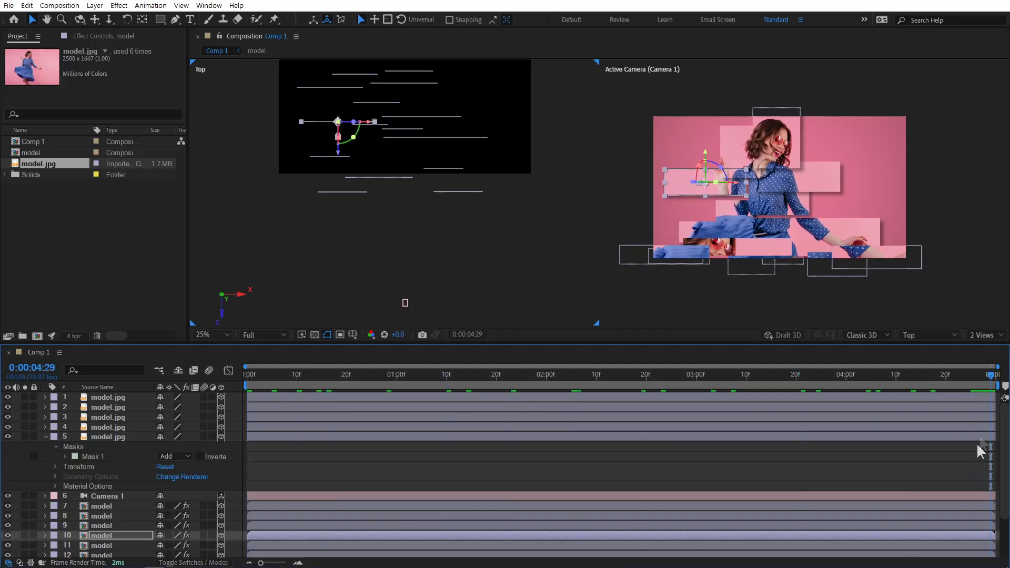
{"action": "left_click", "coordinate": [963, 462]}
Keyframe Camera 1's Position at 0:00:04:29, and pull the camera back to Z -1961.3 at 0:00:00:00.
{"action": "left_click", "coordinate": [48, 437]}
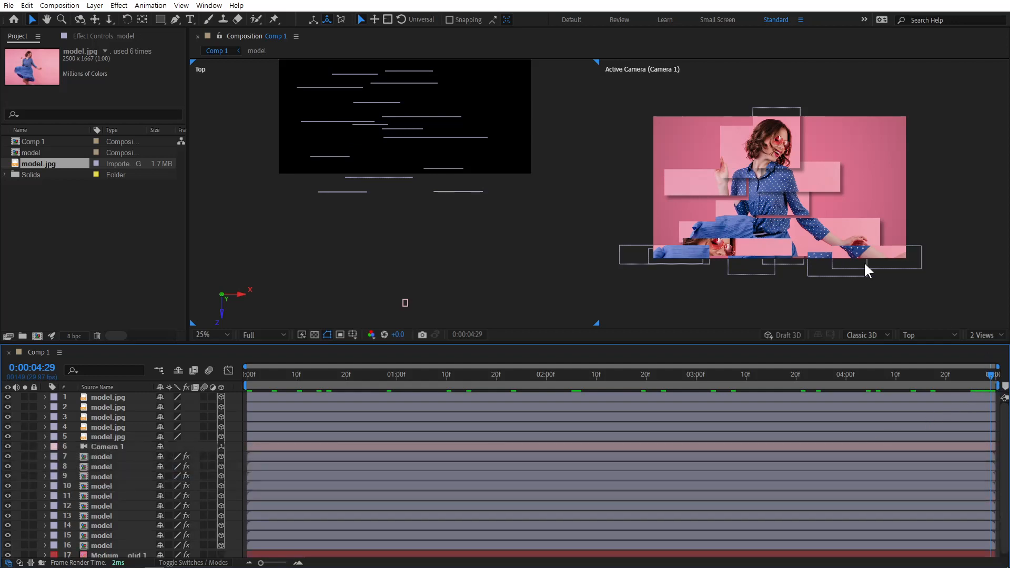
{"action": "left_click", "coordinate": [102, 445]}
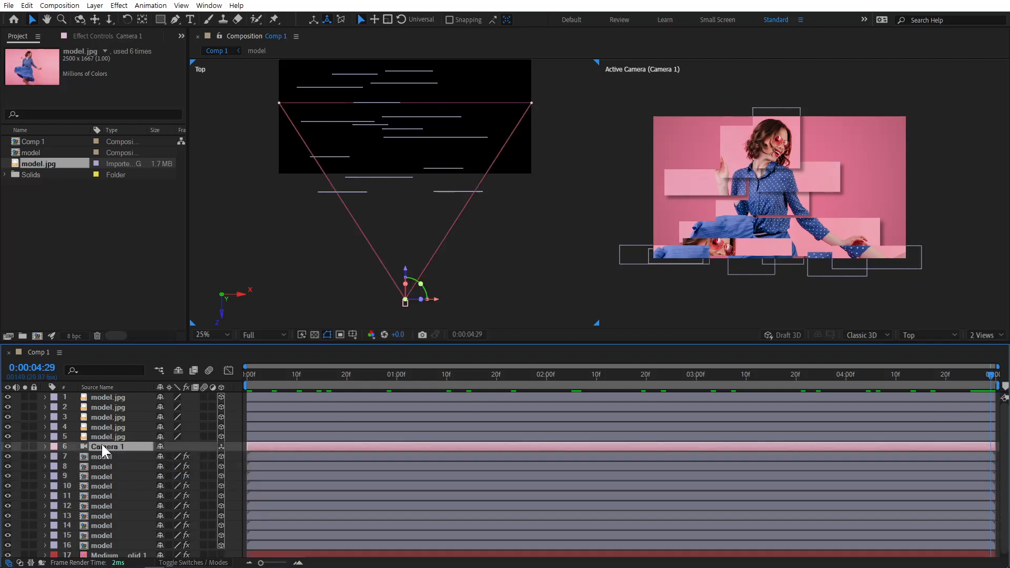
{"action": "key", "text": "p"}
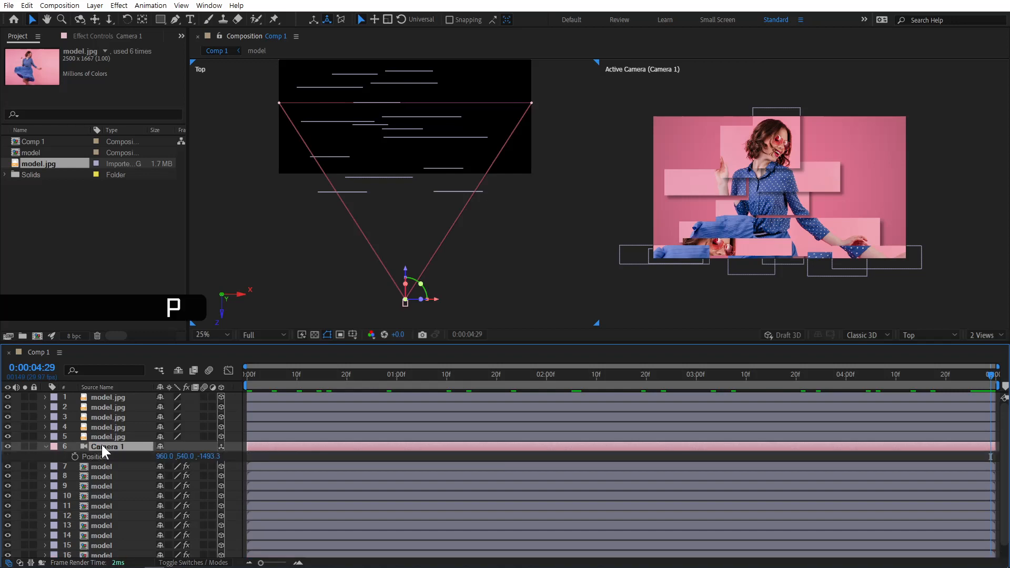
{"action": "left_click", "coordinate": [76, 455]}
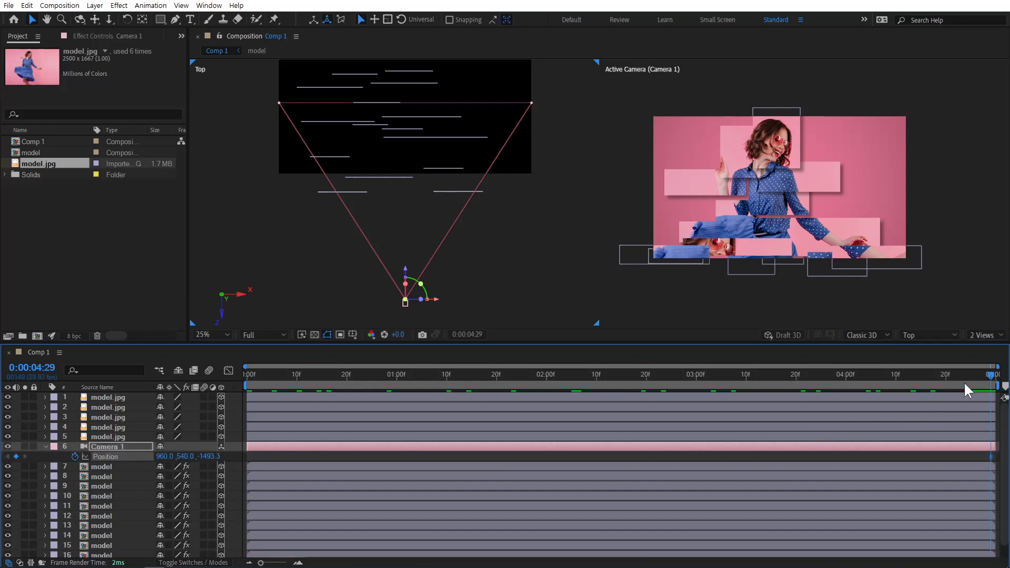
{"action": "left_click_drag", "start_coordinate": [253, 375], "coordinate": [212, 377]}
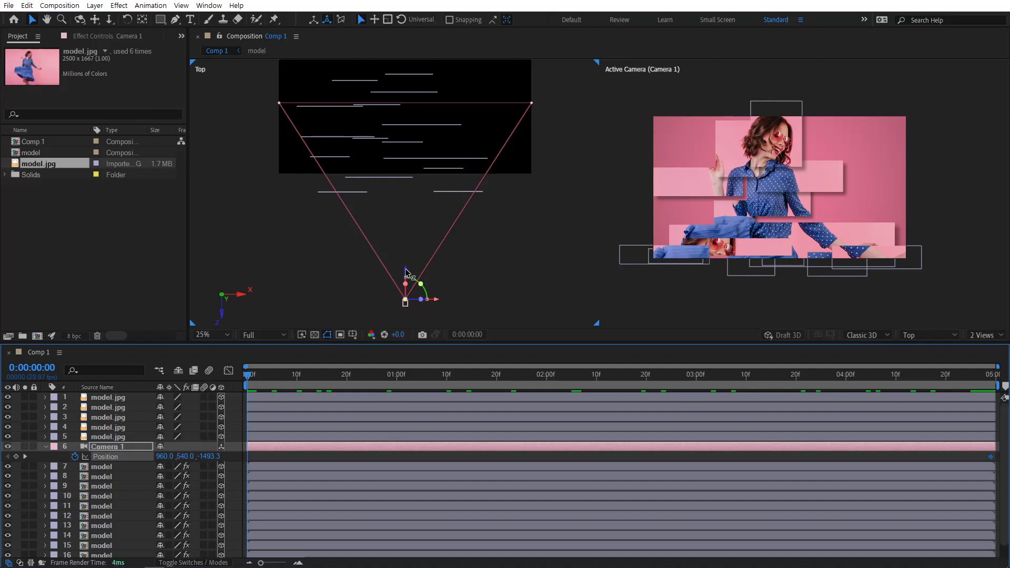
{"action": "left_click_drag", "start_coordinate": [405, 272], "coordinate": [518, 347]}
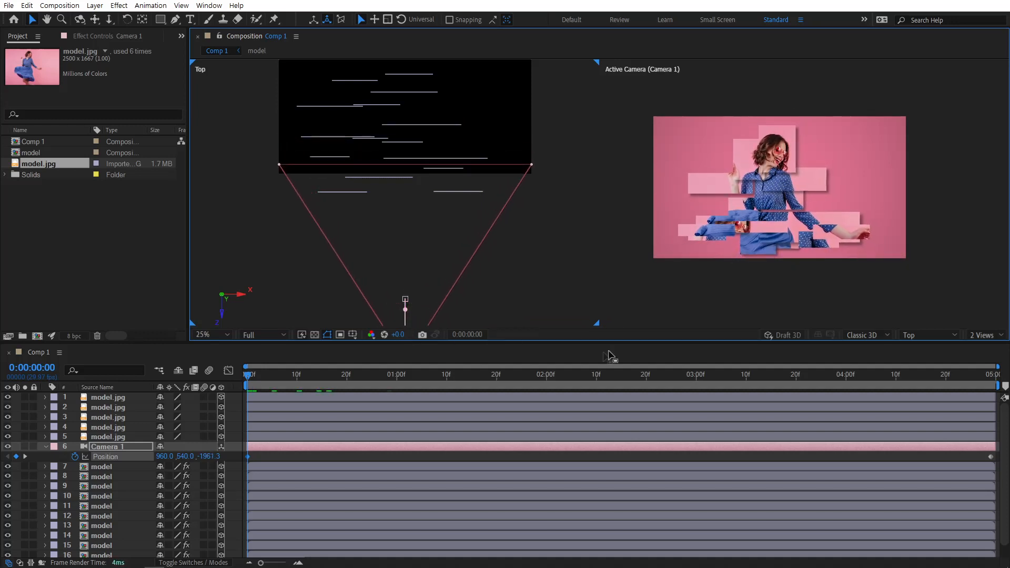
Preview the camera move, and shift the outermost skirt strip and the outermost hand strip farther towards the frame's edges.
{"action": "left_click", "coordinate": [238, 377]}
{"action": "key", "text": "space"}
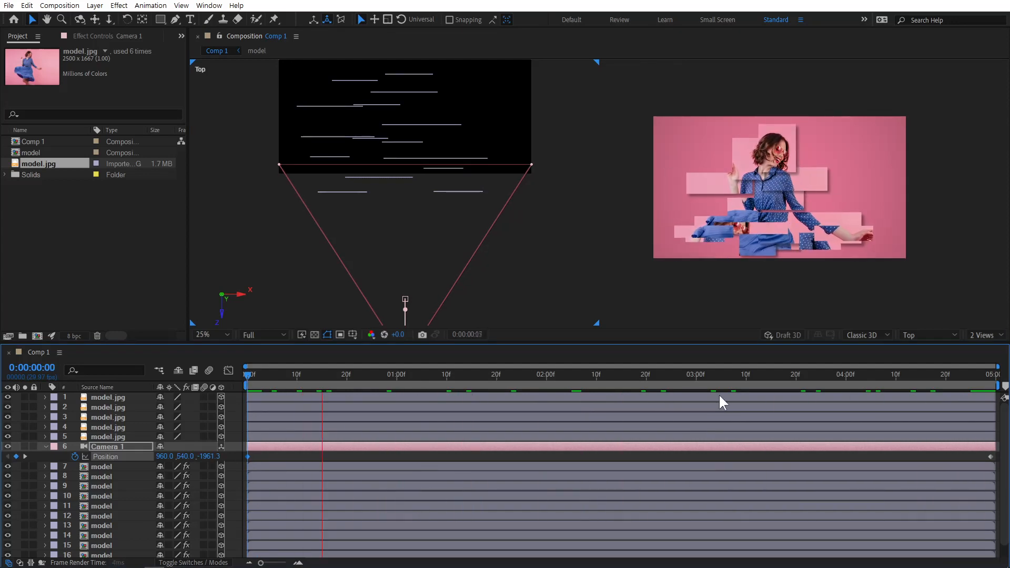
{"action": "left_click", "coordinate": [462, 375]}
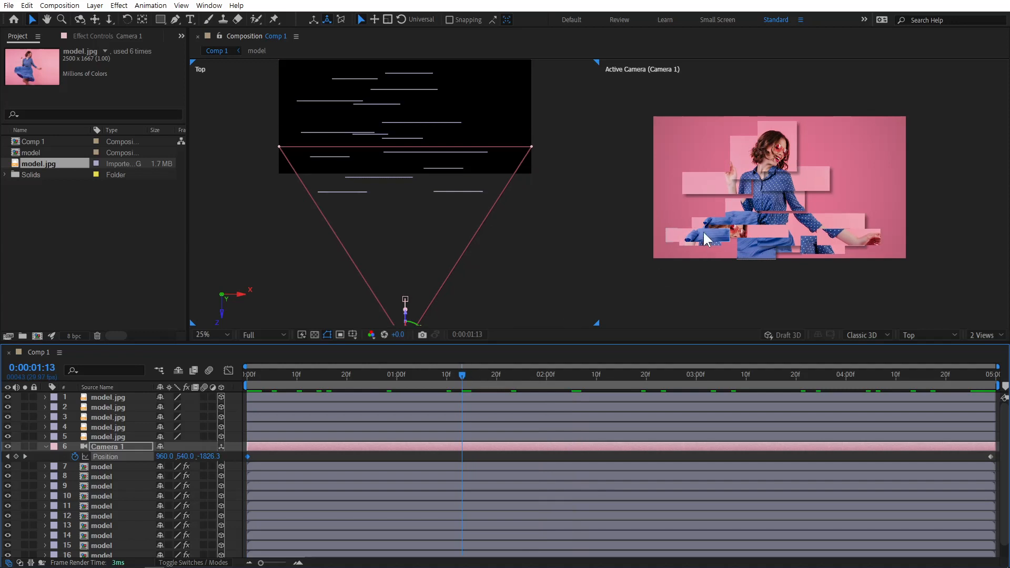
{"action": "left_click", "coordinate": [669, 235]}
{"action": "left_click_drag", "start_coordinate": [729, 240], "coordinate": [709, 247]}
{"action": "left_click_drag", "start_coordinate": [851, 235], "coordinate": [893, 237]}
Adjust the height of the short blue-dress strip beside the skirt at 0:00:00:17, and scrub to check the layout.
{"action": "left_click_drag", "start_coordinate": [383, 377], "coordinate": [332, 384]}
{"action": "left_click", "coordinate": [816, 238]}
{"action": "left_click", "coordinate": [809, 245]}
{"action": "mouse_move", "coordinate": [820, 216]}
{"action": "left_mouse_down"}
{"action": "mouse_move", "coordinate": [820, 226]}
{"action": "mouse_move", "coordinate": [820, 215]}
{"action": "left_mouse_up"}
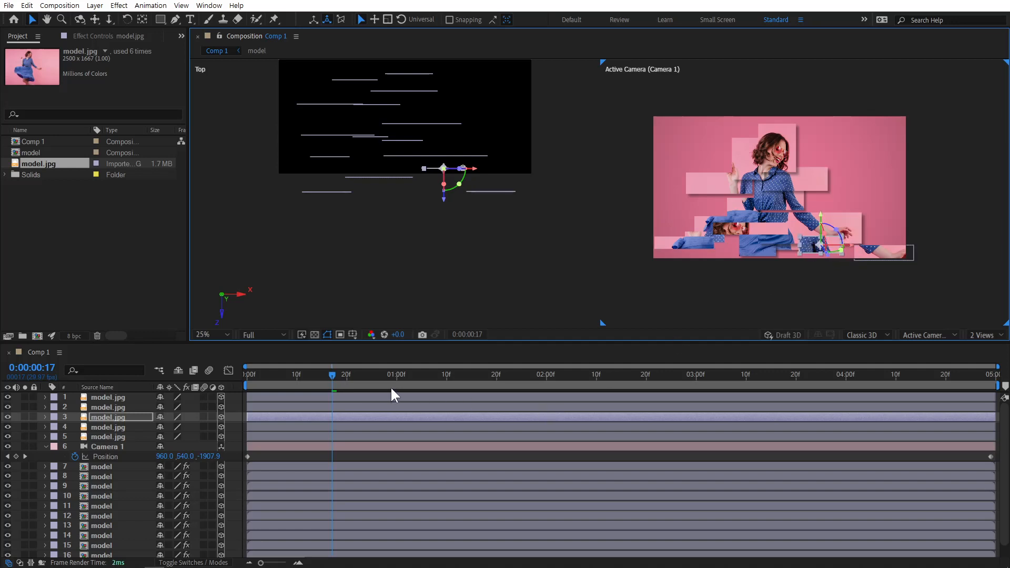
{"action": "left_click", "coordinate": [381, 455]}
{"action": "mouse_move", "coordinate": [354, 379]}
{"action": "left_mouse_down"}
{"action": "mouse_move", "coordinate": [435, 382]}
{"action": "mouse_move", "coordinate": [367, 387]}
{"action": "left_mouse_up"}
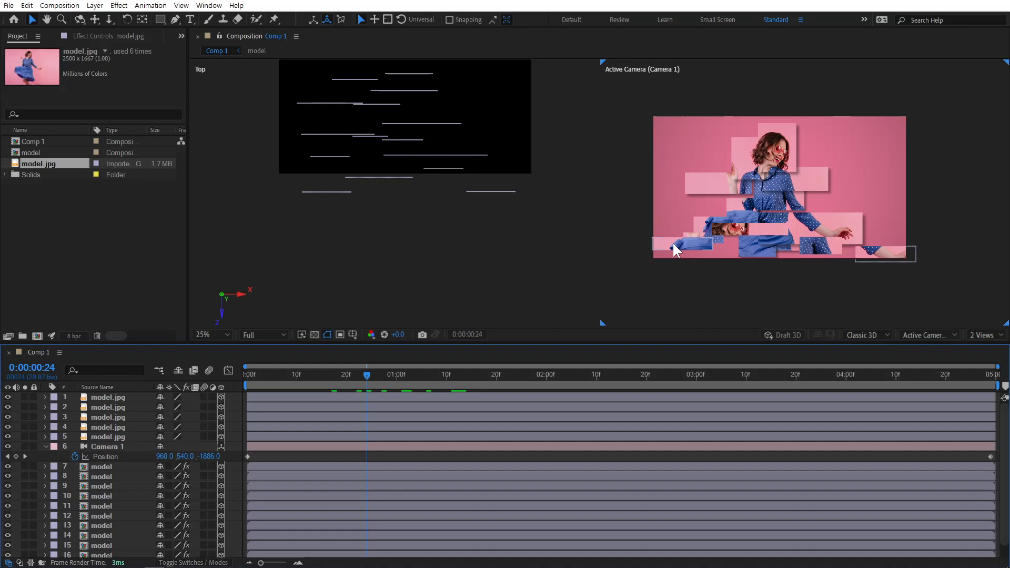
Open Camera 1's camera options and turn on Depth of Field.
{"action": "left_click", "coordinate": [63, 446]}
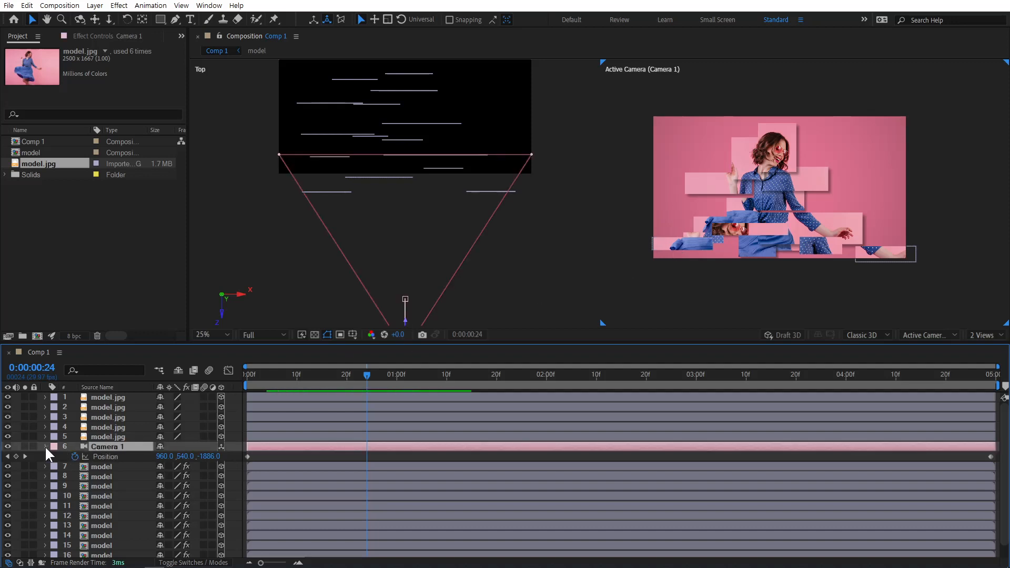
{"action": "left_click", "coordinate": [45, 445]}
{"action": "left_click", "coordinate": [45, 446]}
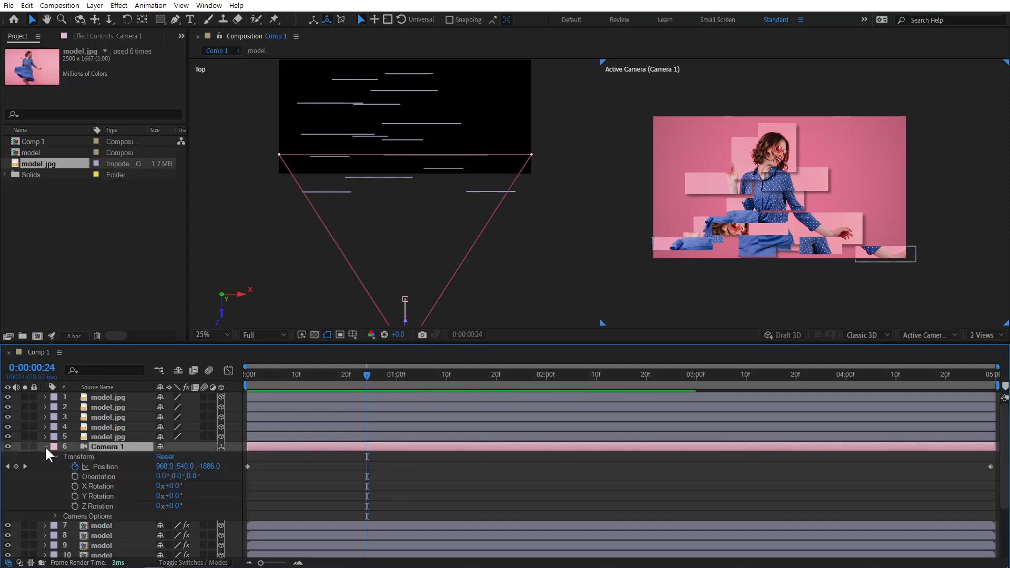
{"action": "left_click", "coordinate": [54, 457]}
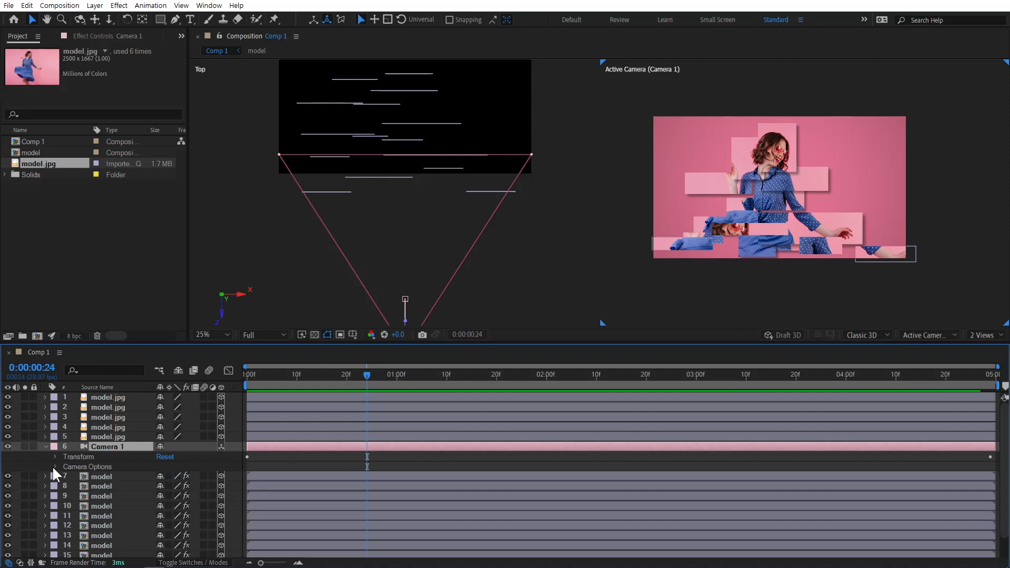
{"action": "left_click", "coordinate": [55, 467]}
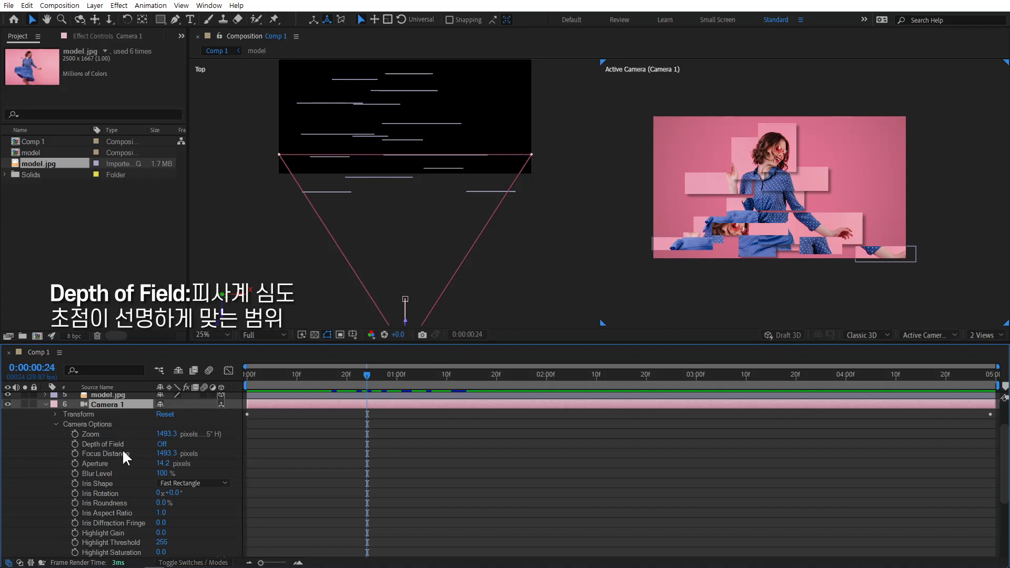
{"action": "left_click", "coordinate": [161, 444]}
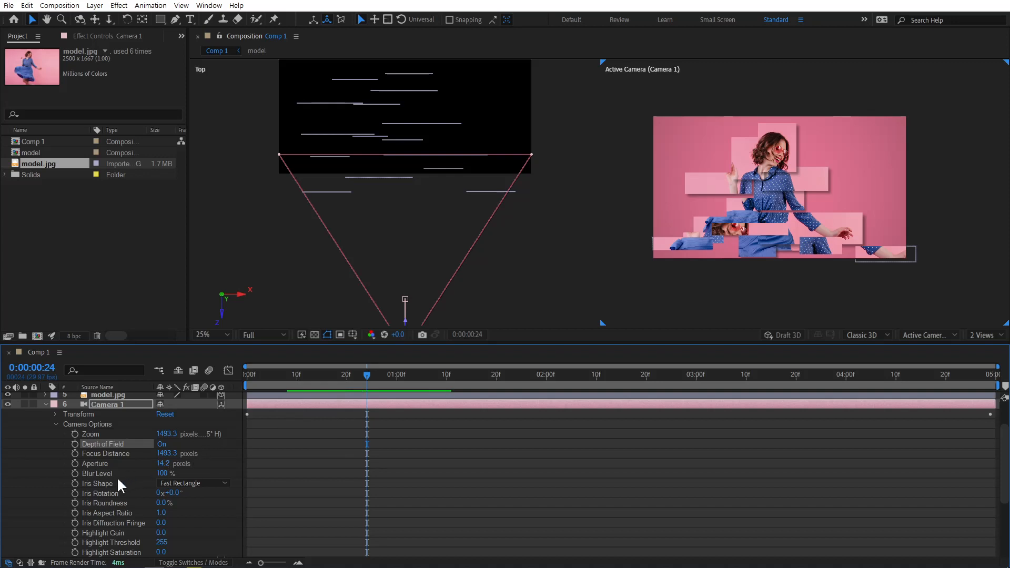
At 0:00:01:19, set Camera 1's Focus Distance to 1787.3 pixels and its Blur Level to 800%.
{"action": "left_click", "coordinate": [101, 462]}
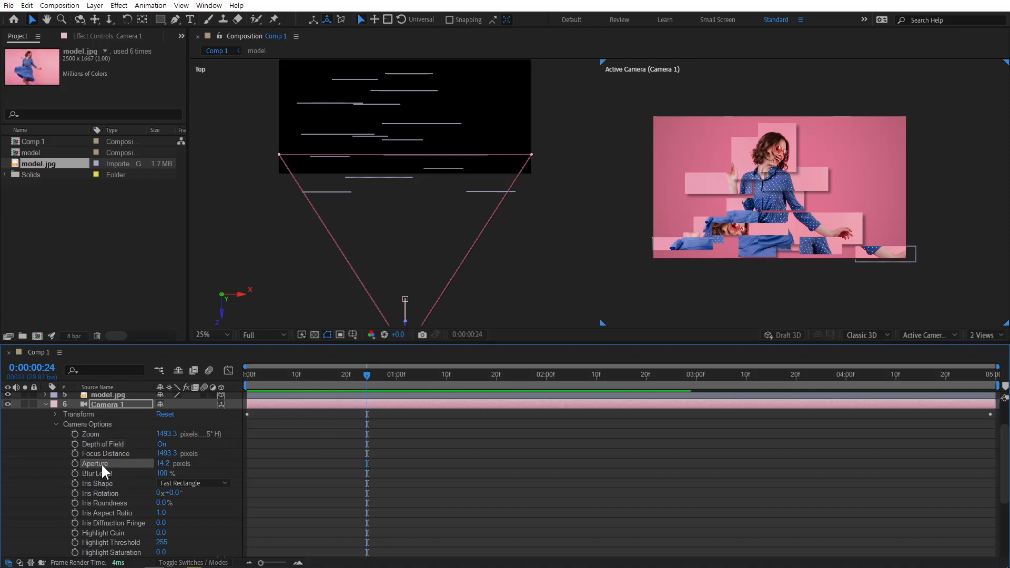
{"action": "left_click", "coordinate": [99, 473]}
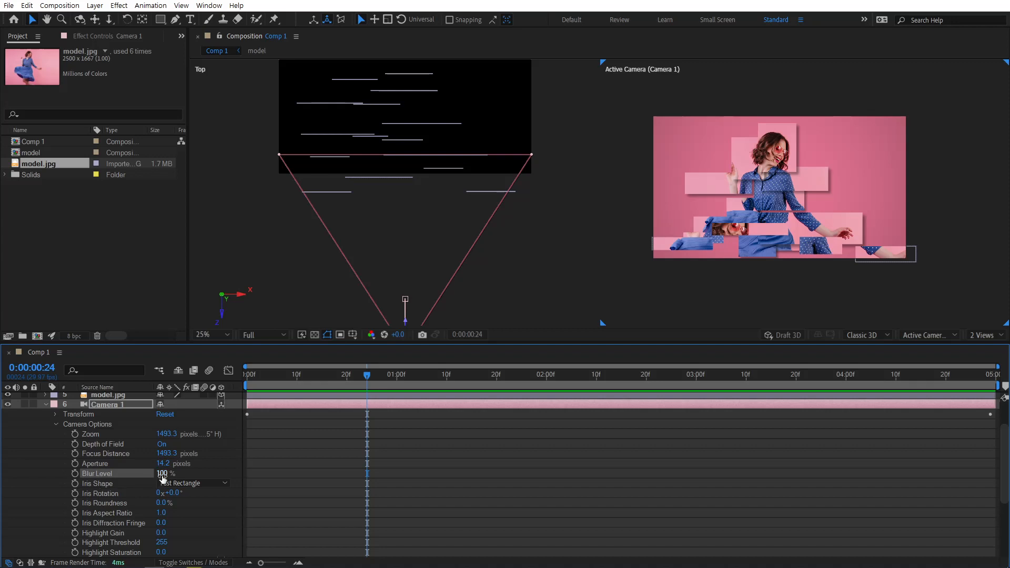
{"action": "left_click_drag", "start_coordinate": [375, 373], "coordinate": [476, 390]}
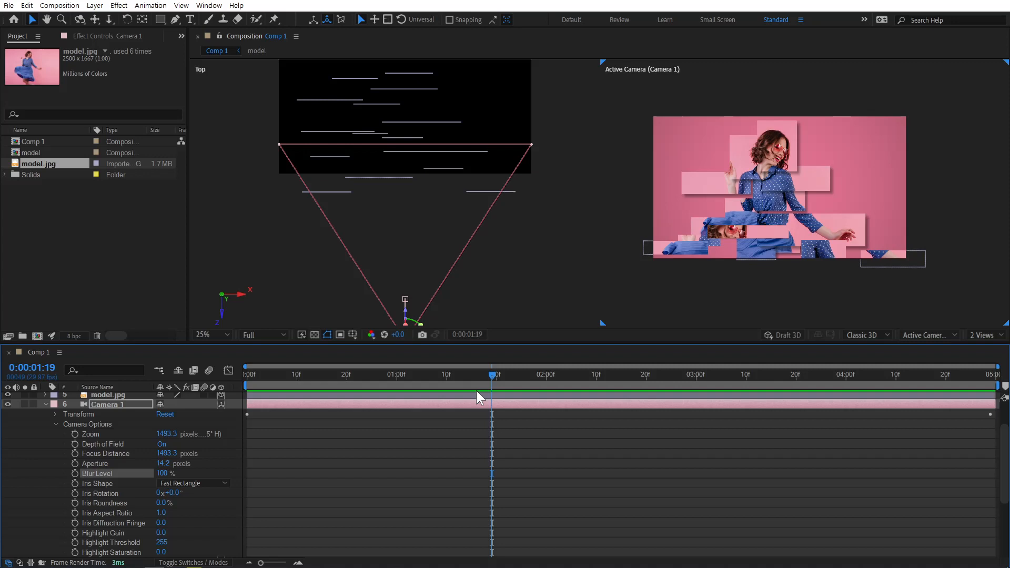
{"action": "left_click", "coordinate": [124, 452]}
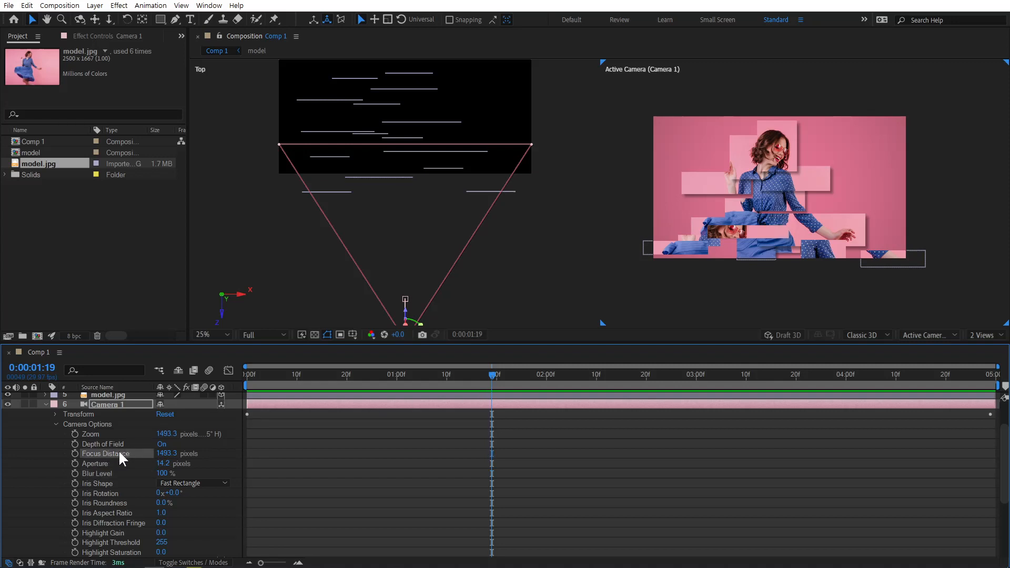
{"action": "left_click_drag", "start_coordinate": [163, 455], "coordinate": [332, 446]}
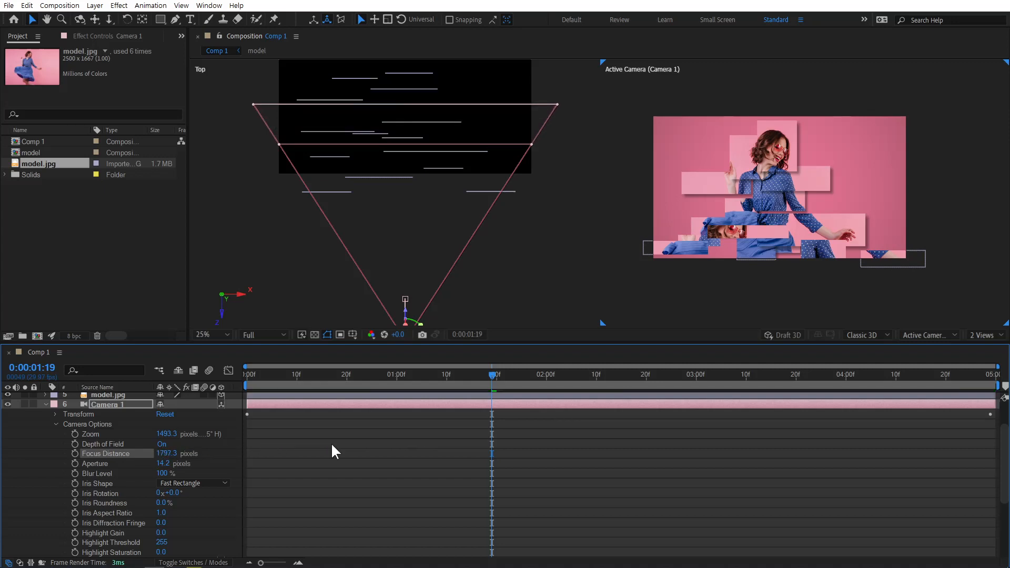
{"action": "mouse_move", "coordinate": [163, 453]}
{"action": "left_mouse_down"}
{"action": "mouse_move", "coordinate": [190, 452]}
{"action": "mouse_move", "coordinate": [160, 454]}
{"action": "left_mouse_up"}
{"action": "left_click", "coordinate": [163, 473]}
{"action": "type", "text": "80"}
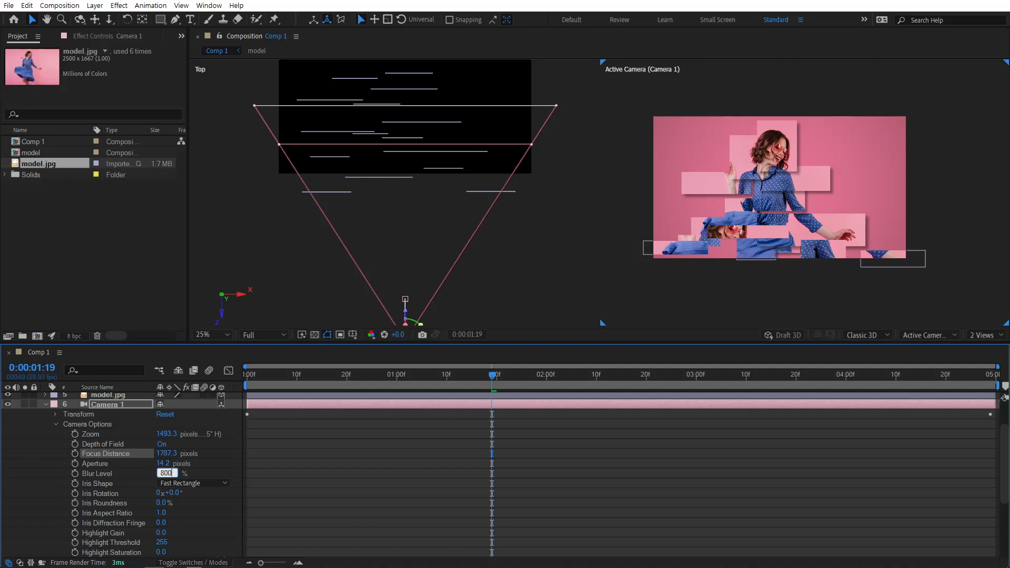
{"action": "key", "text": "Return"}
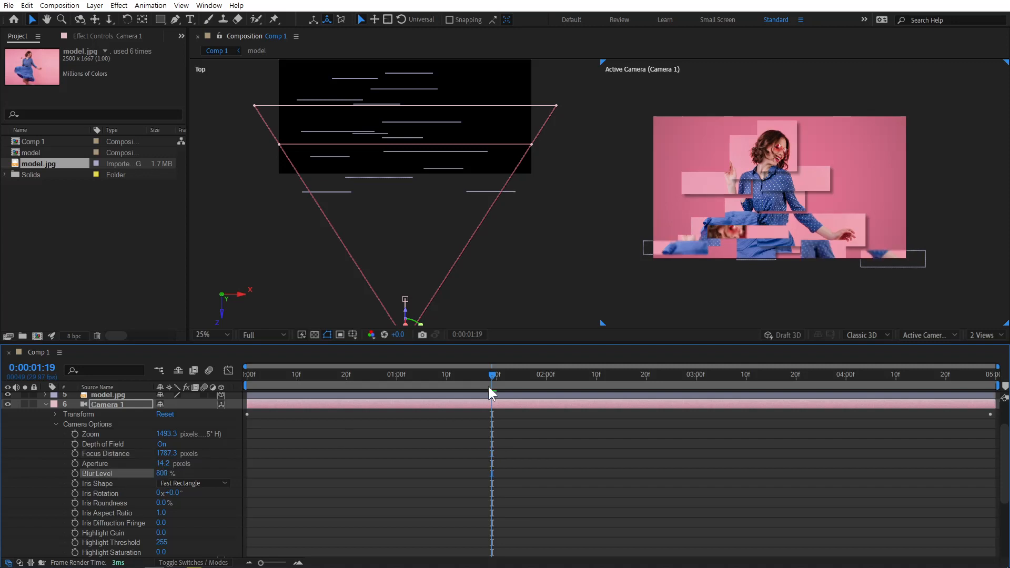
Check the blur across the animation, and keyframe Camera 1's Focus Distance at 1664.3 pixels at 0:00:00:00 and 1284.3 pixels at 0:00:04:29.
{"action": "left_click_drag", "start_coordinate": [496, 376], "coordinate": [1006, 404]}
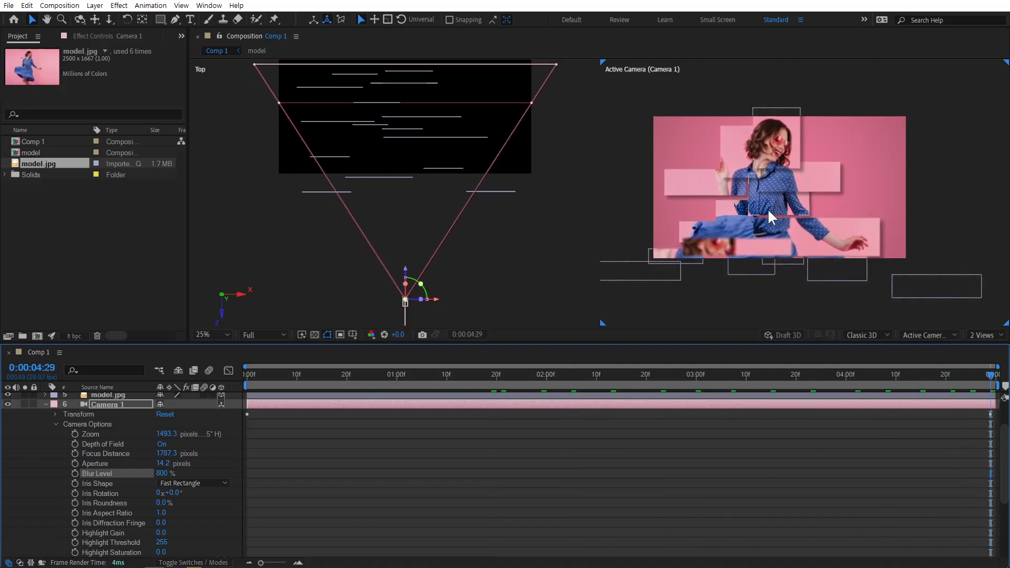
{"action": "left_click", "coordinate": [253, 375]}
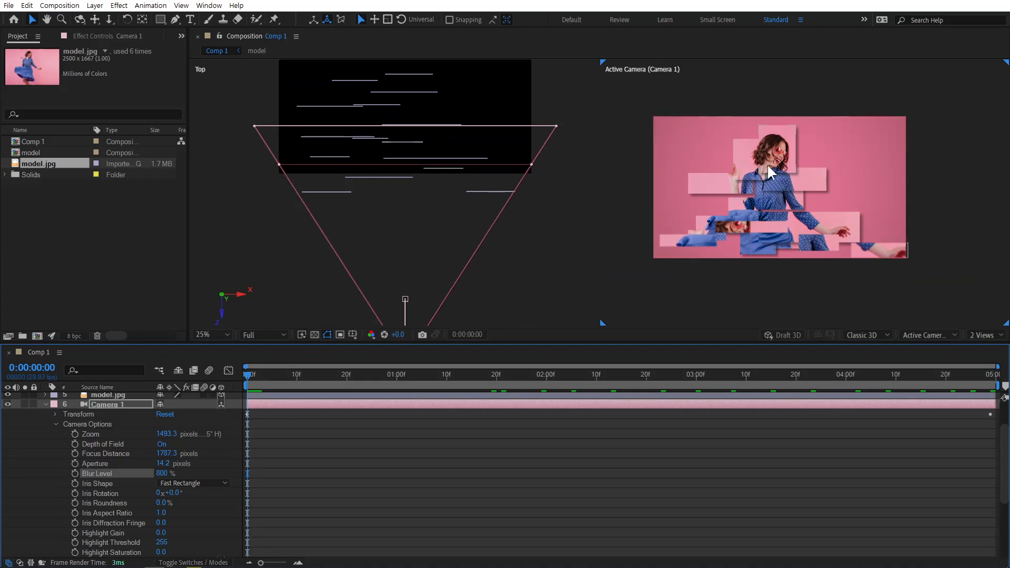
{"action": "left_click_drag", "start_coordinate": [260, 373], "coordinate": [1004, 402]}
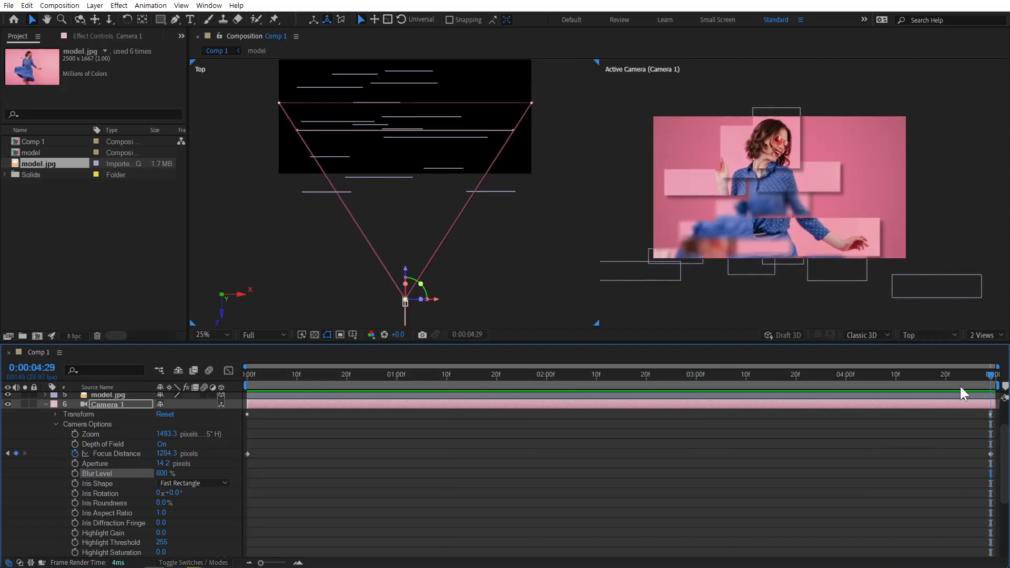
{"action": "left_click", "coordinate": [247, 376]}
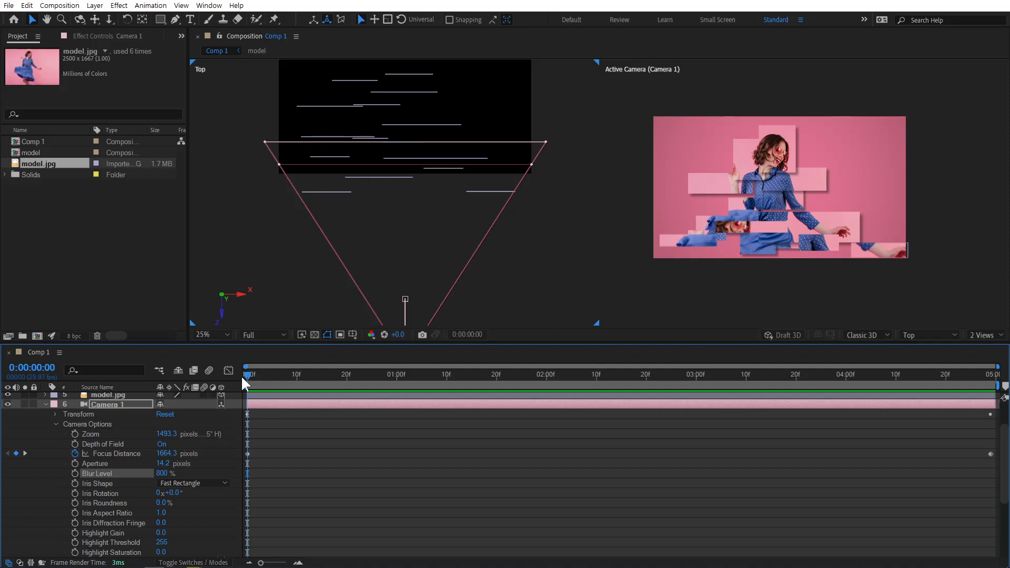
Lower Camera 1's starting Focus Distance to 1285.3 pixels at 0:00:00:00, and scrub to 0:00:04:29 to preview the focus change.
{"action": "left_click", "coordinate": [120, 454]}
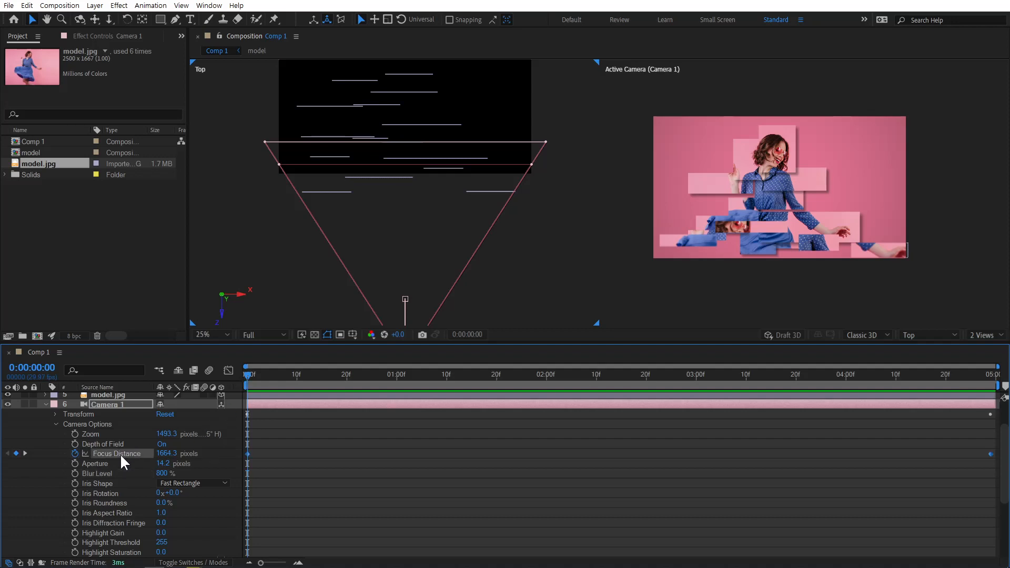
{"action": "left_click", "coordinate": [251, 452]}
{"action": "left_click_drag", "start_coordinate": [168, 455], "coordinate": [0, 473]}
{"action": "left_click_drag", "start_coordinate": [163, 454], "coordinate": [128, 453]}
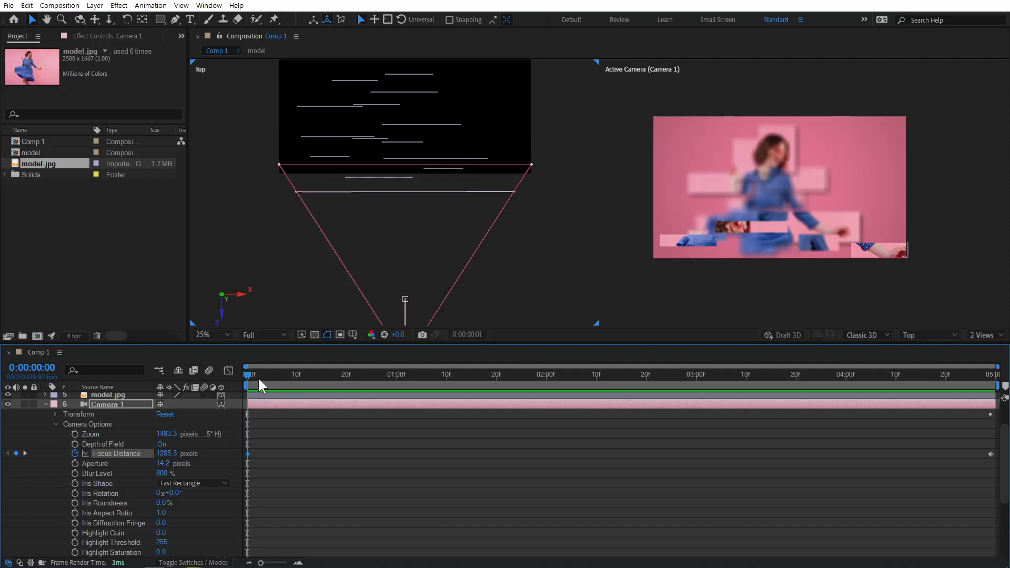
{"action": "left_click_drag", "start_coordinate": [257, 377], "coordinate": [1002, 386]}
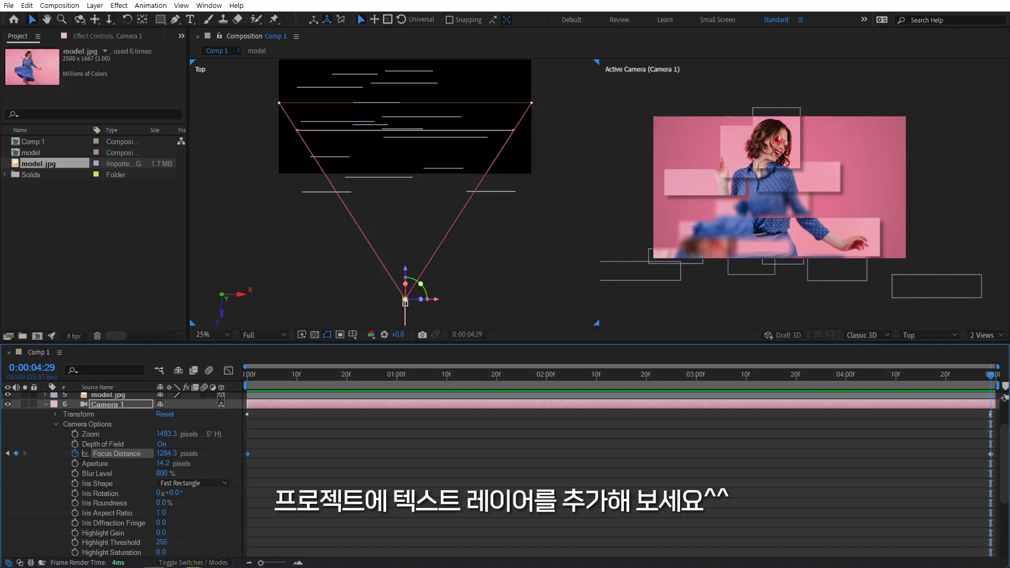